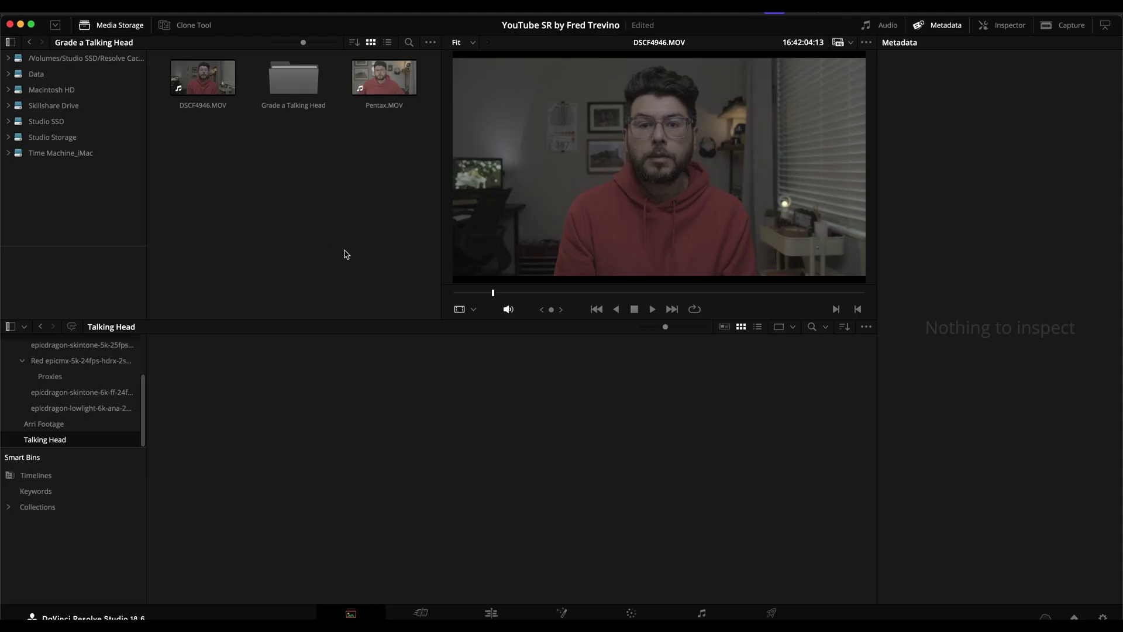
{"action": "left_click", "coordinate": [686, 457]}
{"action": "left_click", "coordinate": [1103, 616]}
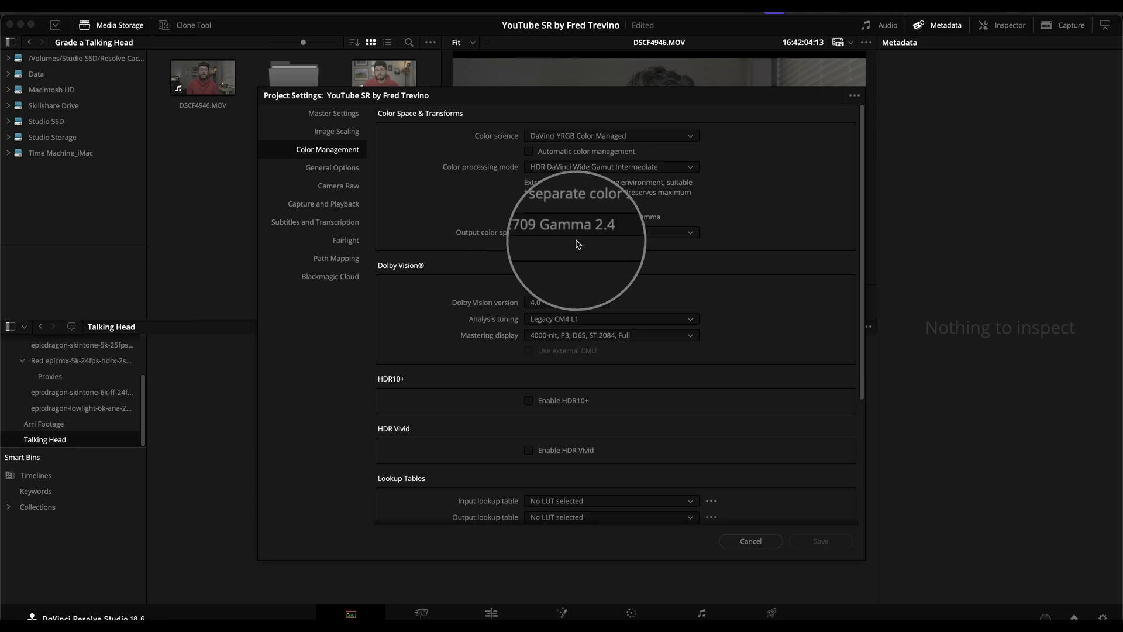
{"action": "left_click", "coordinate": [764, 541]}
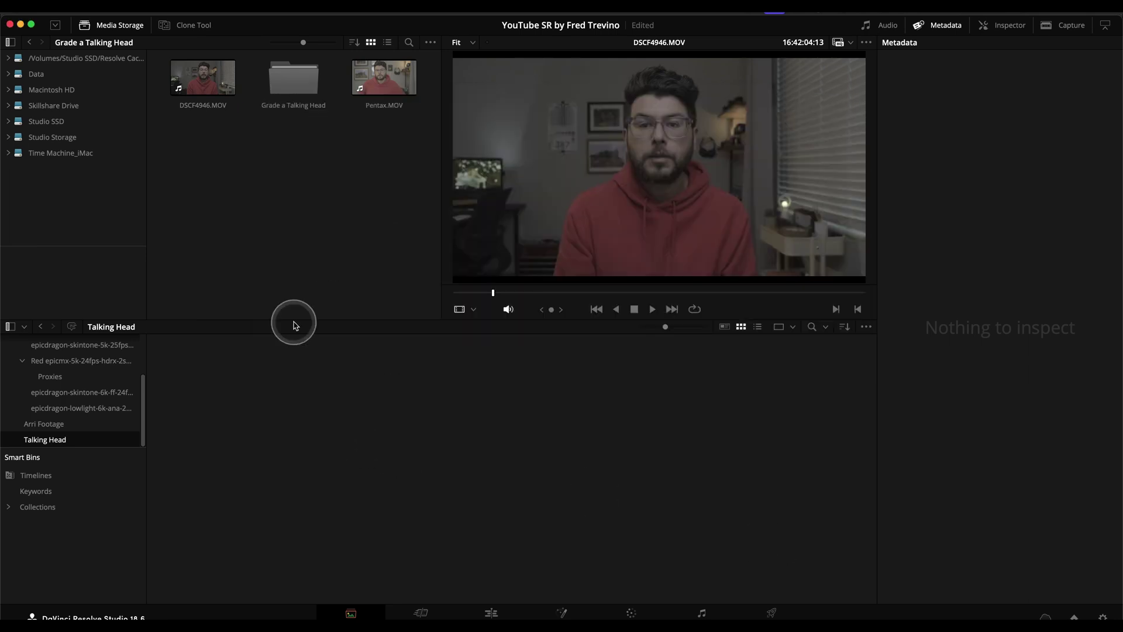
Add DSCF4946.MOV to the Talking Head bin and scrub through the clip
{"action": "left_click_drag", "start_coordinate": [210, 79], "coordinate": [419, 444]}
{"action": "left_click", "coordinate": [530, 293]}
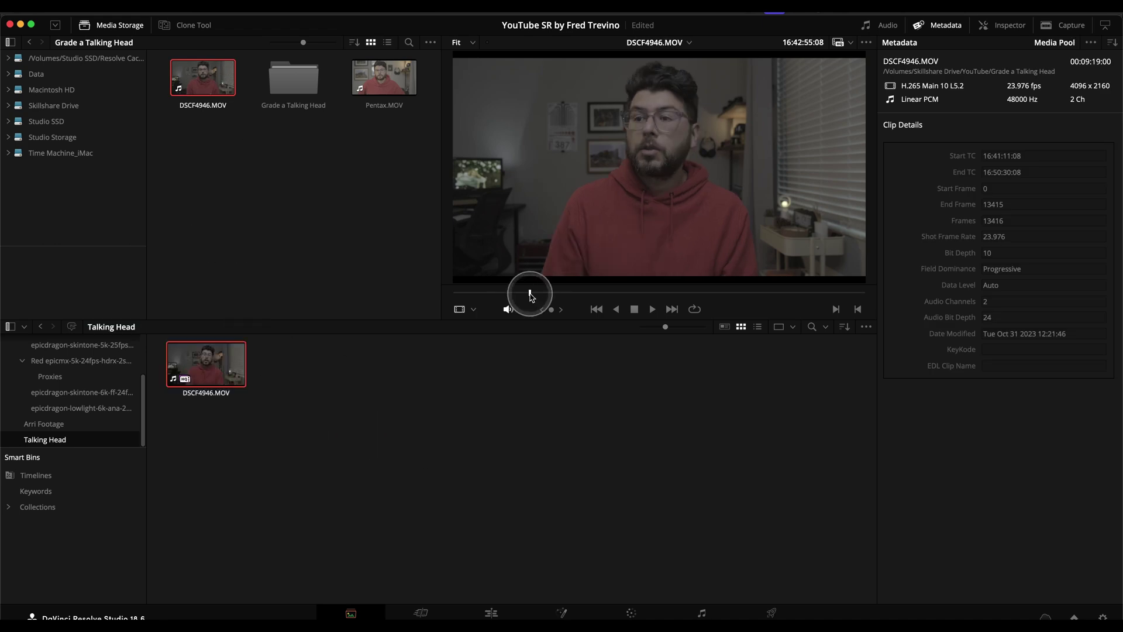
{"action": "left_click_drag", "start_coordinate": [530, 294], "coordinate": [535, 294]}
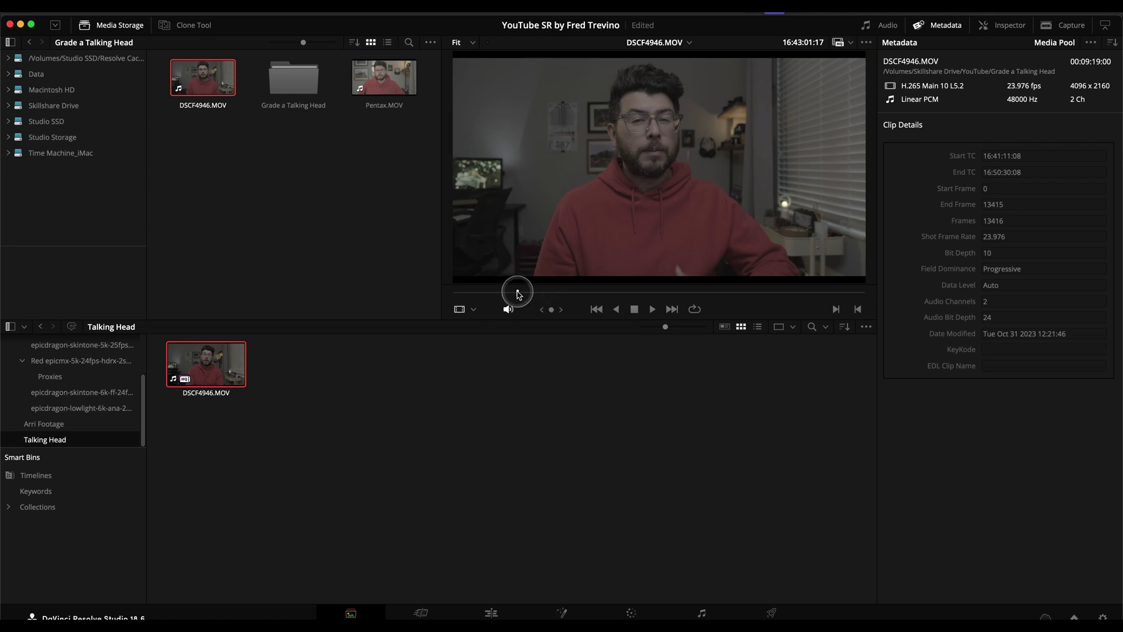
{"action": "left_click", "coordinate": [518, 293]}
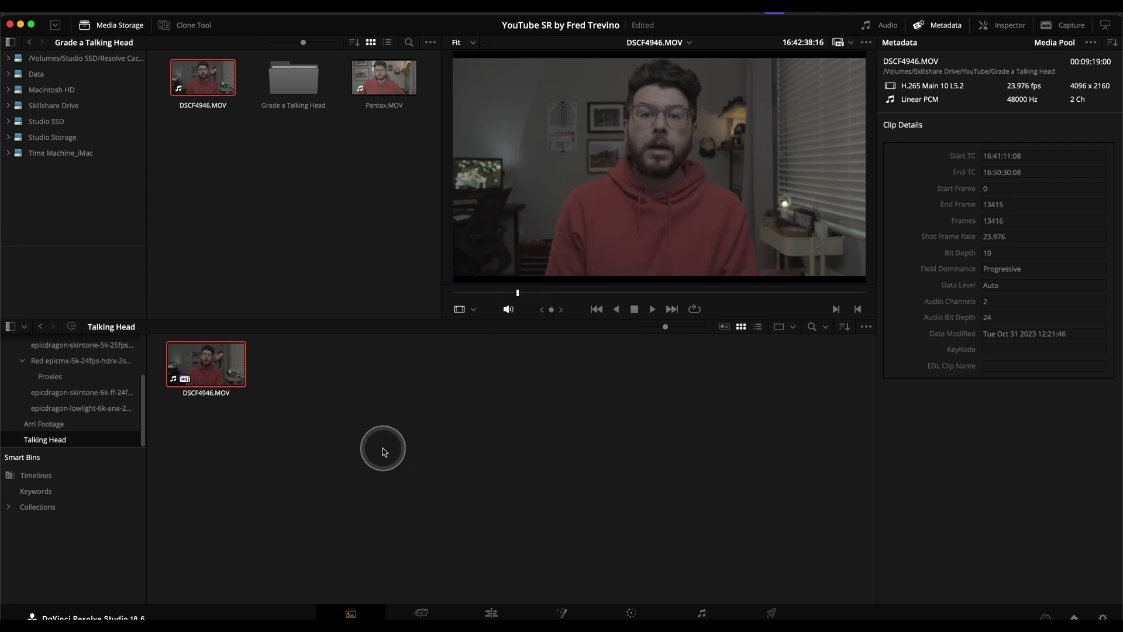
Set DSCF4946.MOV's input colour space to FujiFilm F-Log, then move to the Color page
{"action": "right_click", "coordinate": [192, 370]}
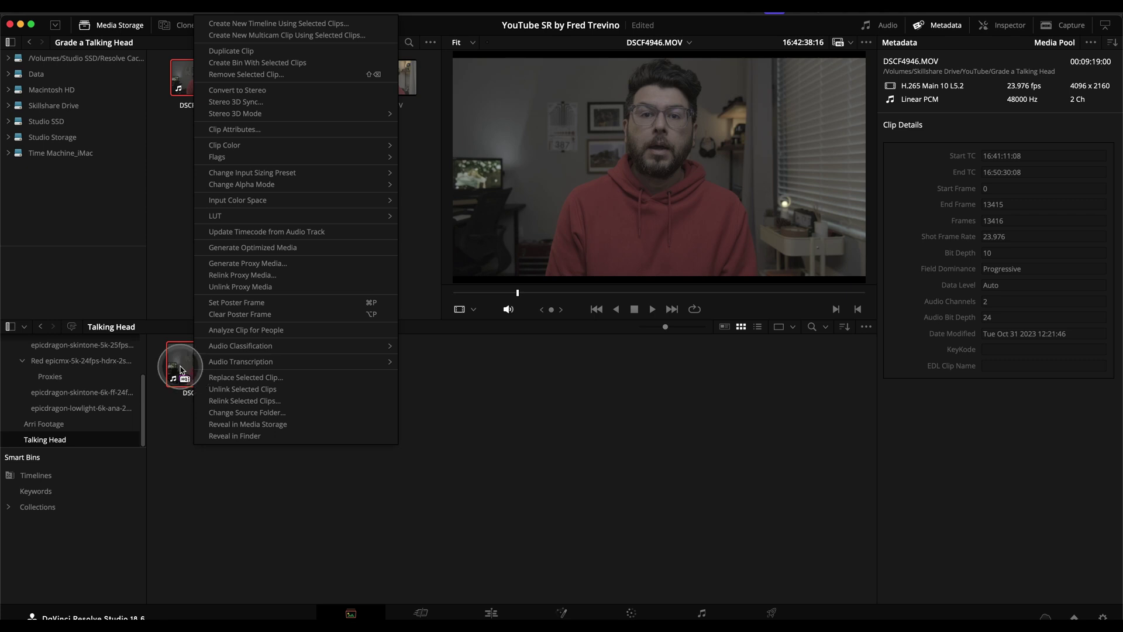
{"action": "mouse_move", "coordinate": [223, 203]}
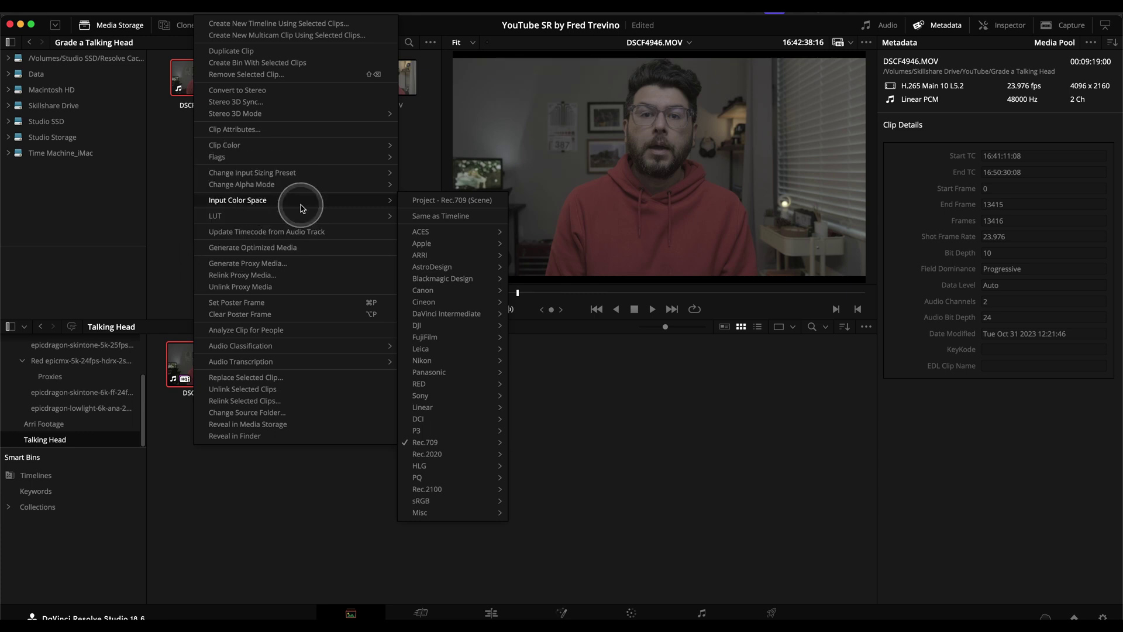
{"action": "mouse_move", "coordinate": [421, 444]}
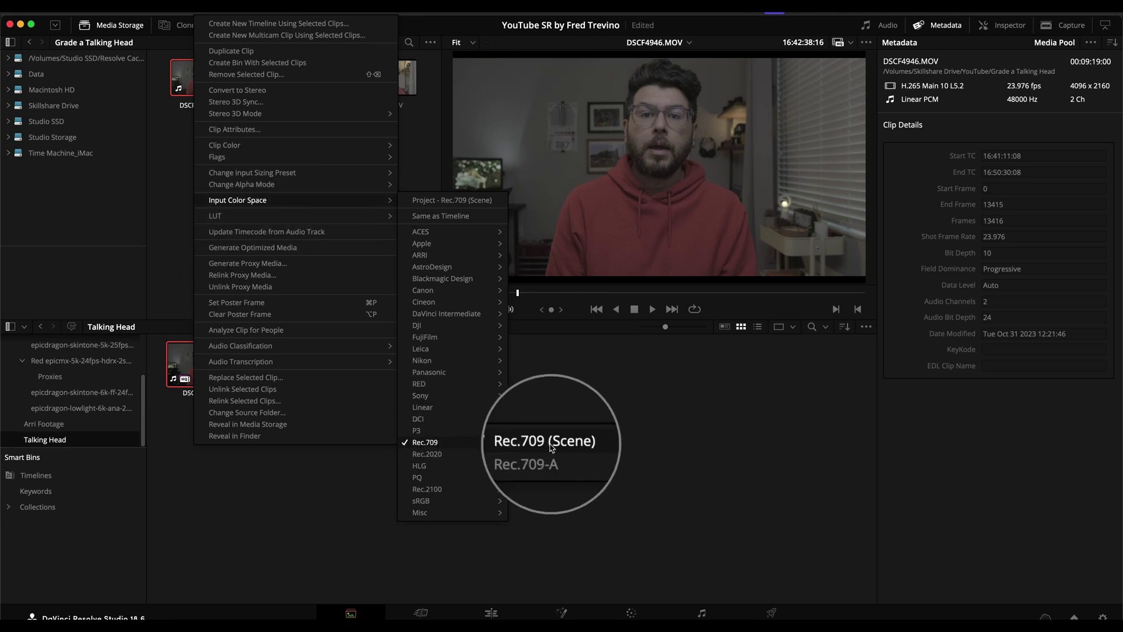
{"action": "mouse_move", "coordinate": [456, 337]}
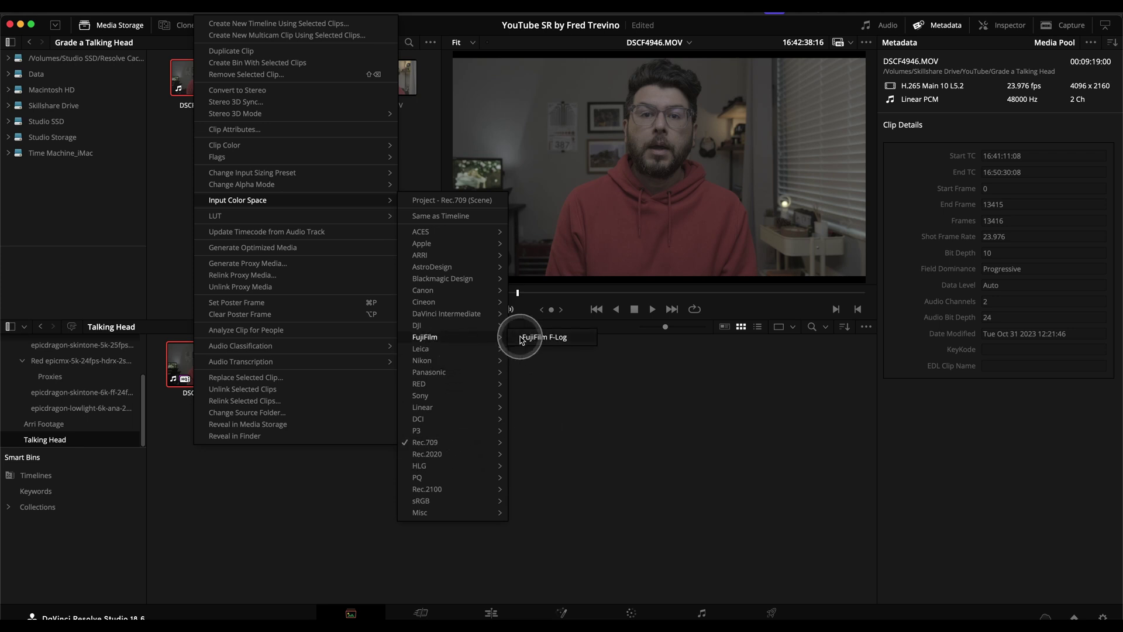
{"action": "left_click", "coordinate": [531, 341]}
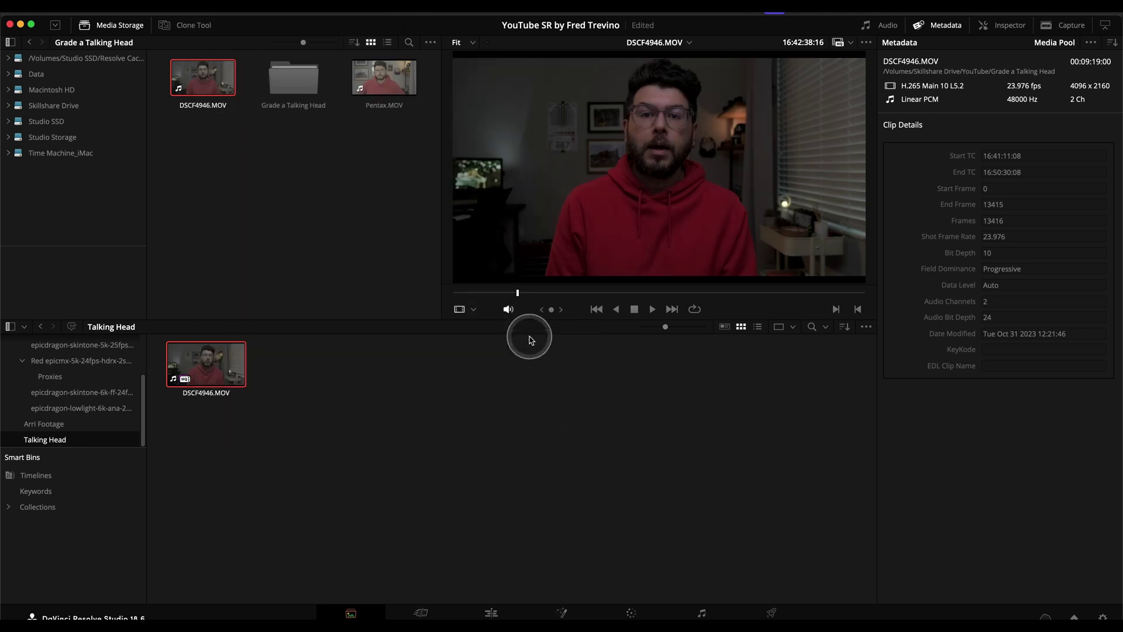
{"action": "left_click", "coordinate": [522, 293]}
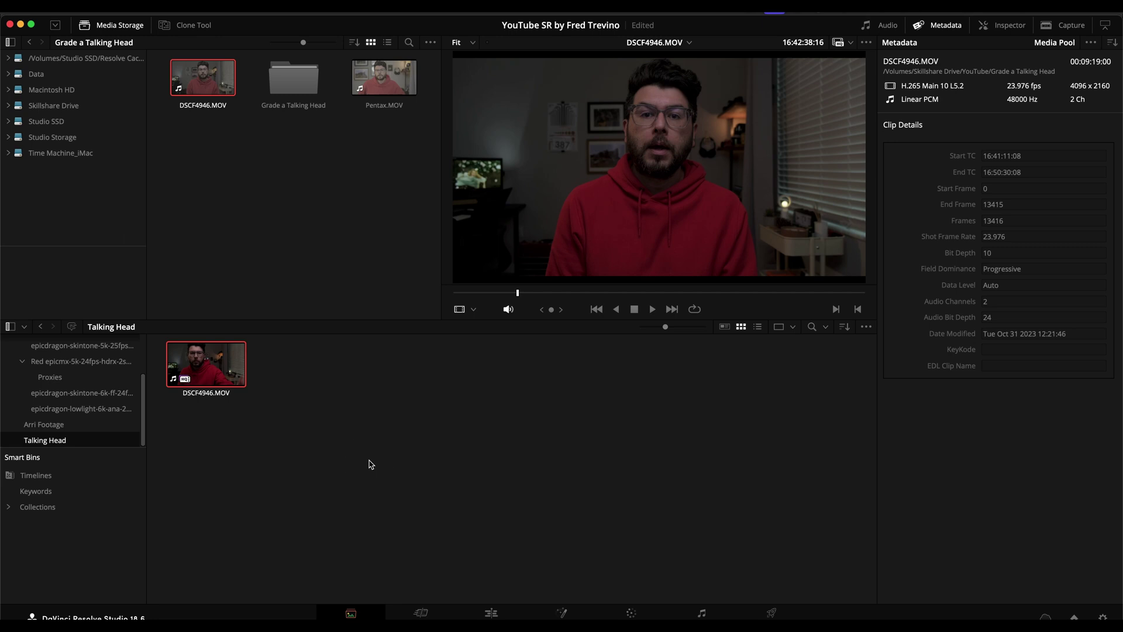
{"action": "key", "text": "shift+6"}
{"action": "left_click", "coordinate": [783, 234]}
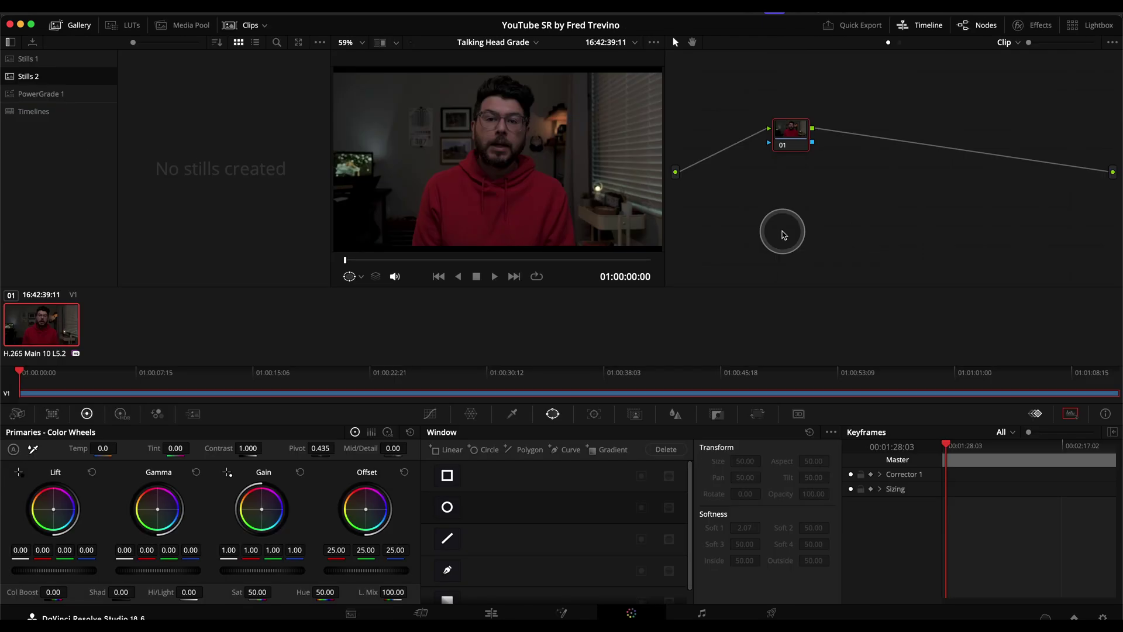
Give node 01 a base grade of contrast 1.074, pivot 0.476 and gain 1.02, checking the HDR wheels
{"action": "left_click_drag", "start_coordinate": [794, 144], "coordinate": [783, 167]}
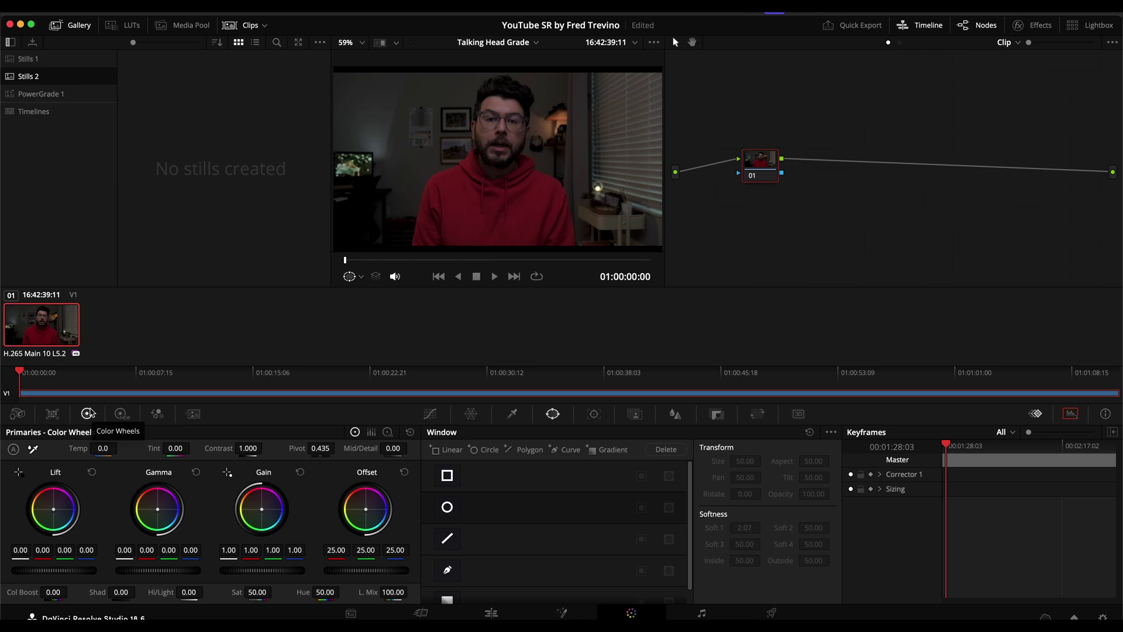
{"action": "left_click", "coordinate": [120, 414]}
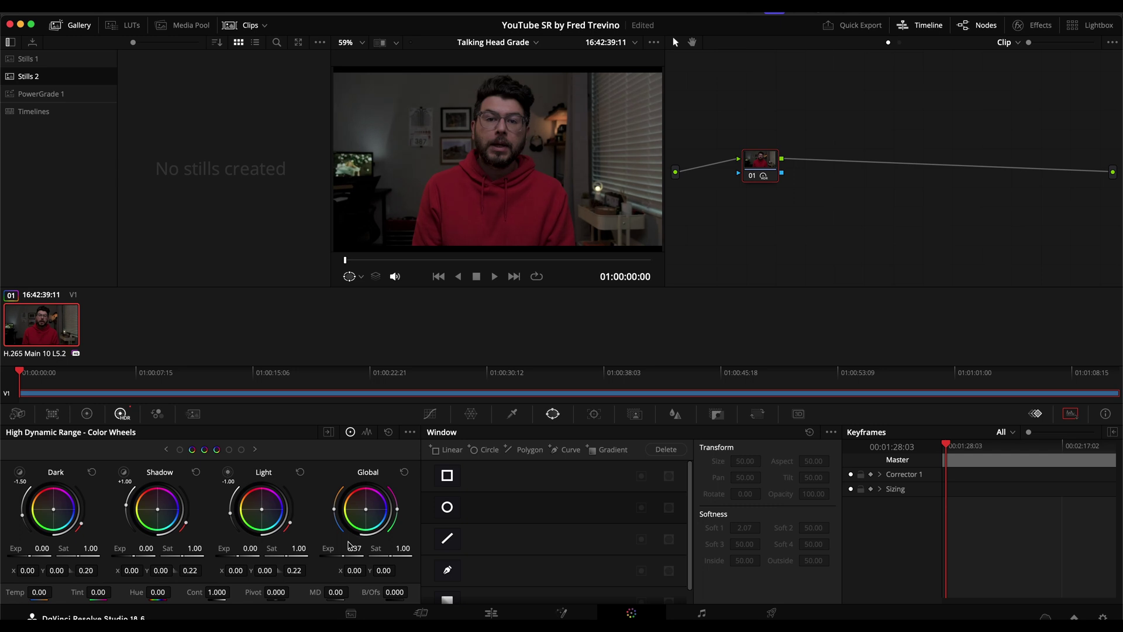
{"action": "left_click", "coordinate": [88, 414]}
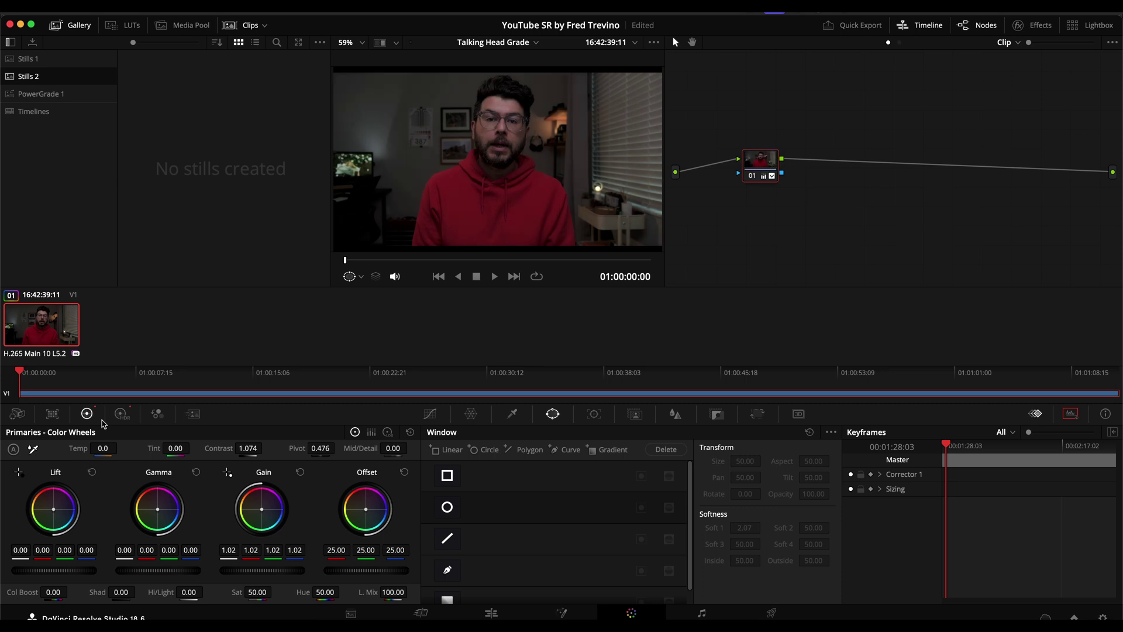
Label node 01 as the base grade node
{"action": "left_click_drag", "start_coordinate": [762, 171], "coordinate": [763, 164]}
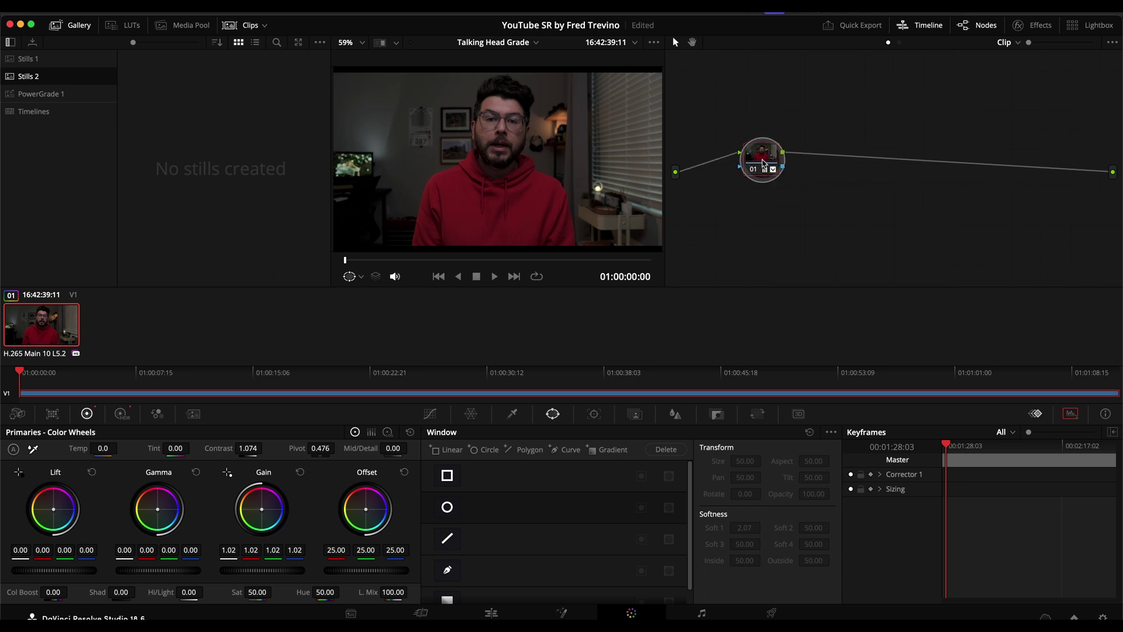
{"action": "right_click", "coordinate": [764, 164]}
{"action": "left_click", "coordinate": [775, 186]}
{"action": "type", "text": "Base Gra..."}
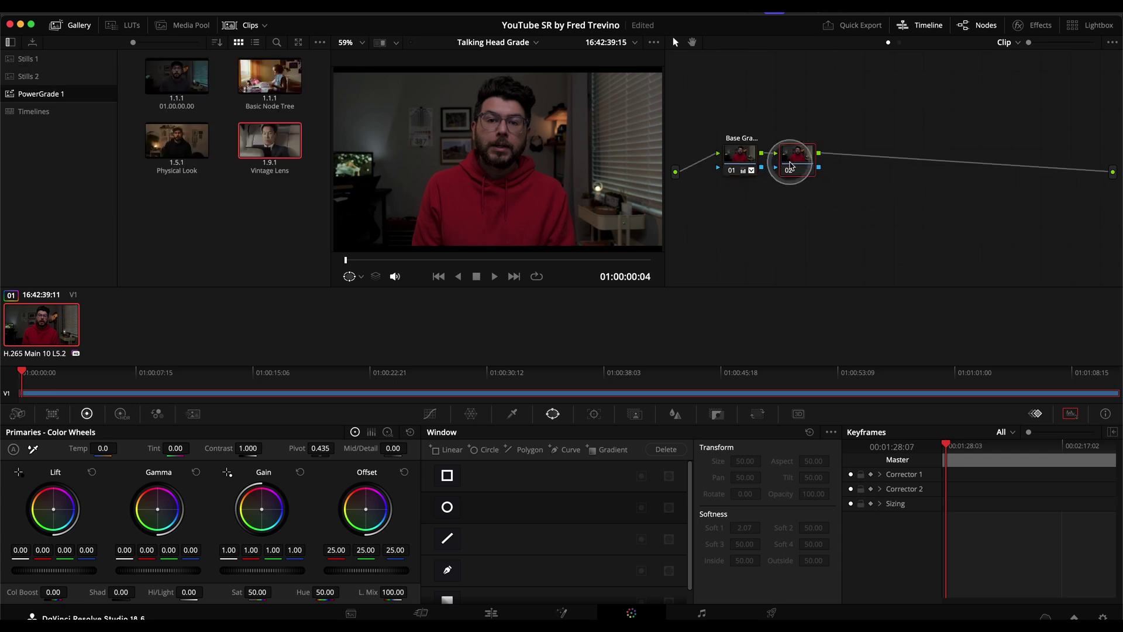
Add node 02 after the base grade and apply Dehancer Pro 7.0.1 to it
{"action": "left_click_drag", "start_coordinate": [792, 157], "coordinate": [878, 156]}
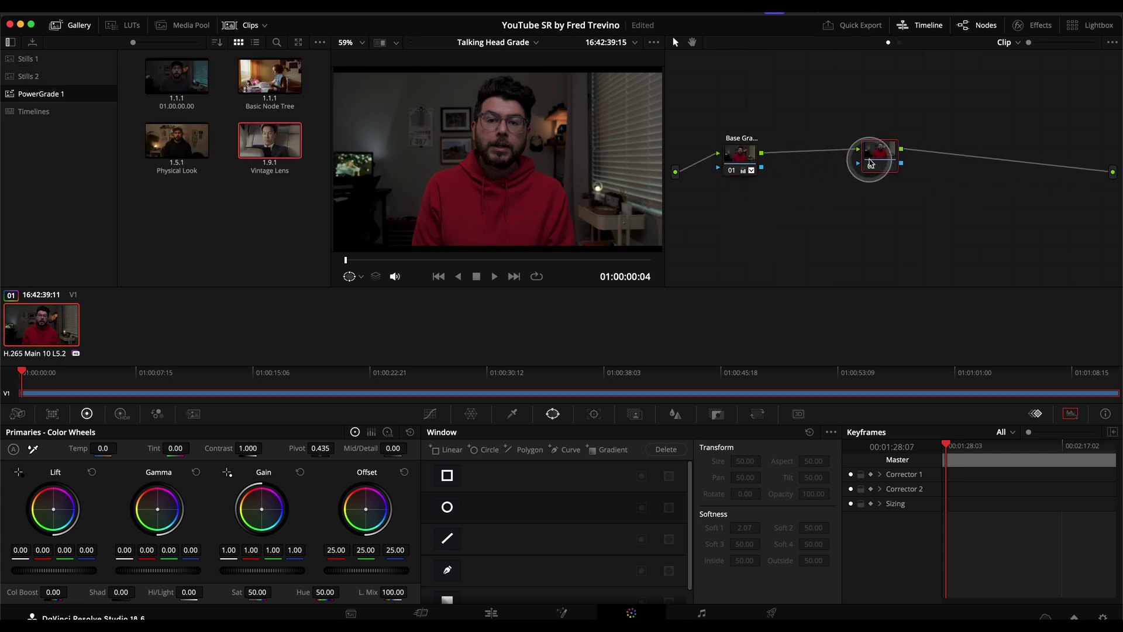
{"action": "left_click", "coordinate": [1032, 32]}
{"action": "scroll", "coordinate": [1000, 166], "scroll_direction": "down", "scroll_amount": 15}
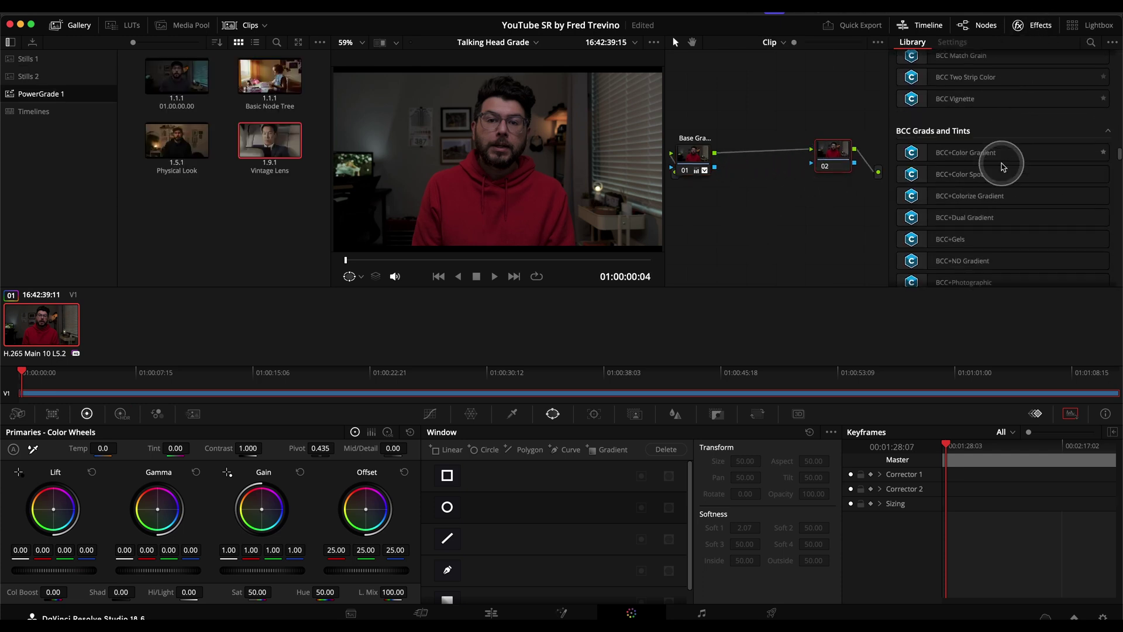
{"action": "scroll", "coordinate": [1003, 166], "scroll_direction": "down", "scroll_amount": 5}
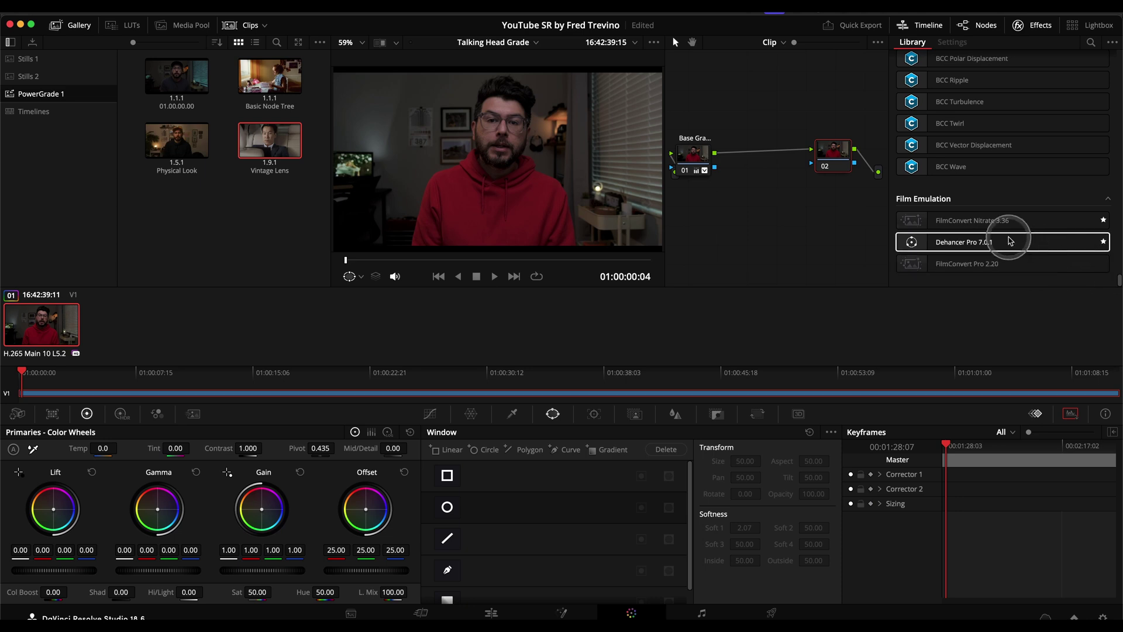
{"action": "left_click_drag", "start_coordinate": [1002, 247], "coordinate": [829, 155]}
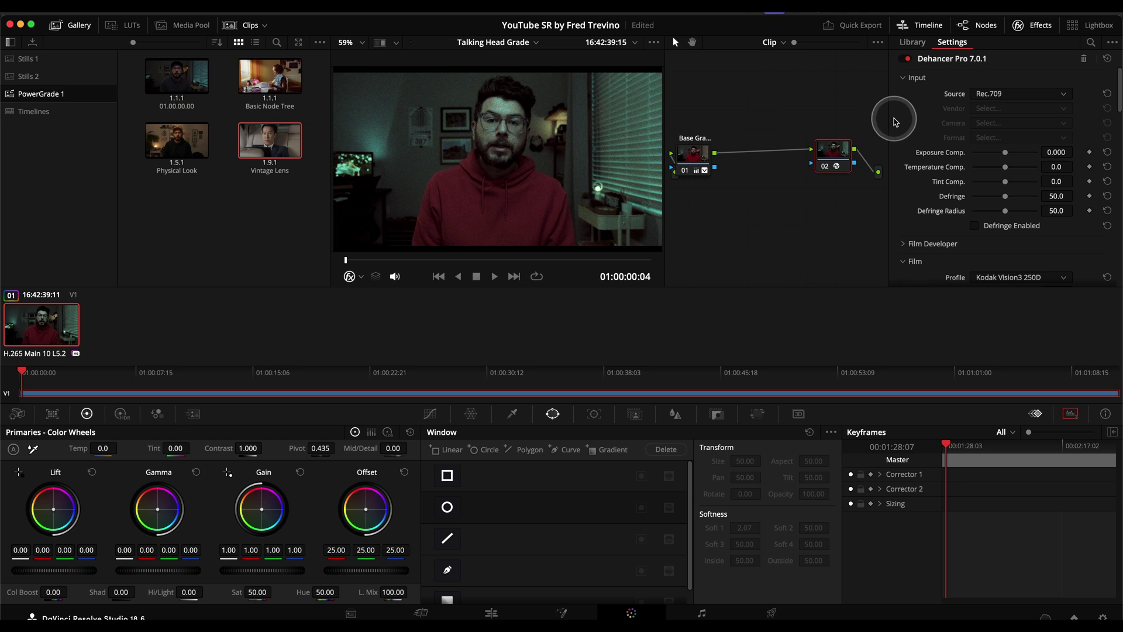
Set the Dehancer source to DVR WG/Intermediate and the film profile to Fuji Eterna
{"action": "left_click", "coordinate": [990, 95]}
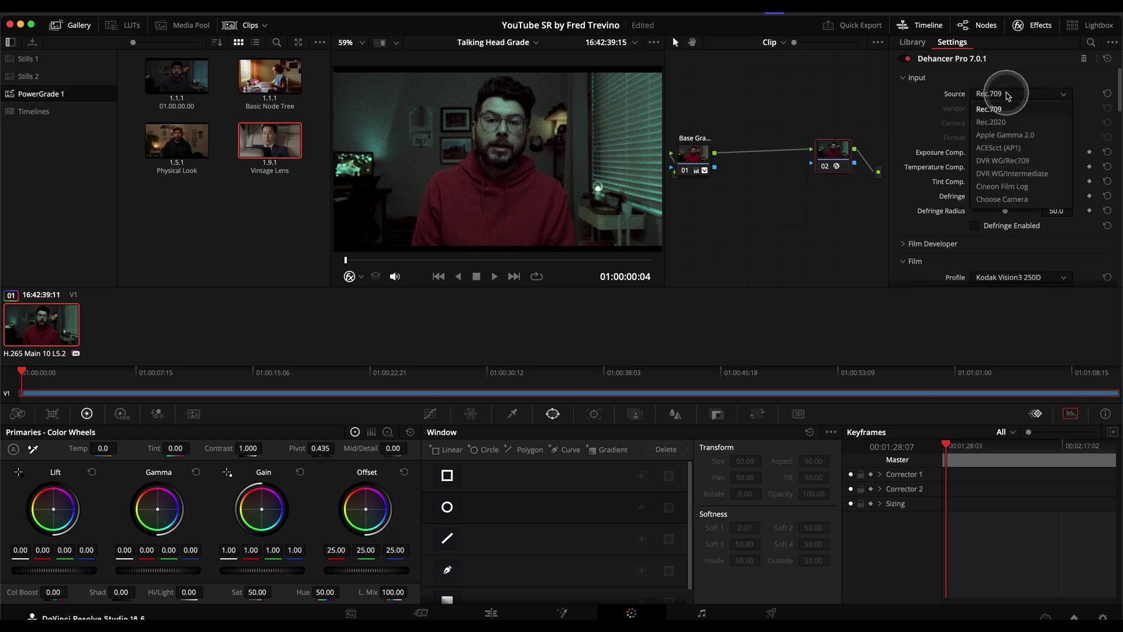
{"action": "left_click", "coordinate": [1044, 178]}
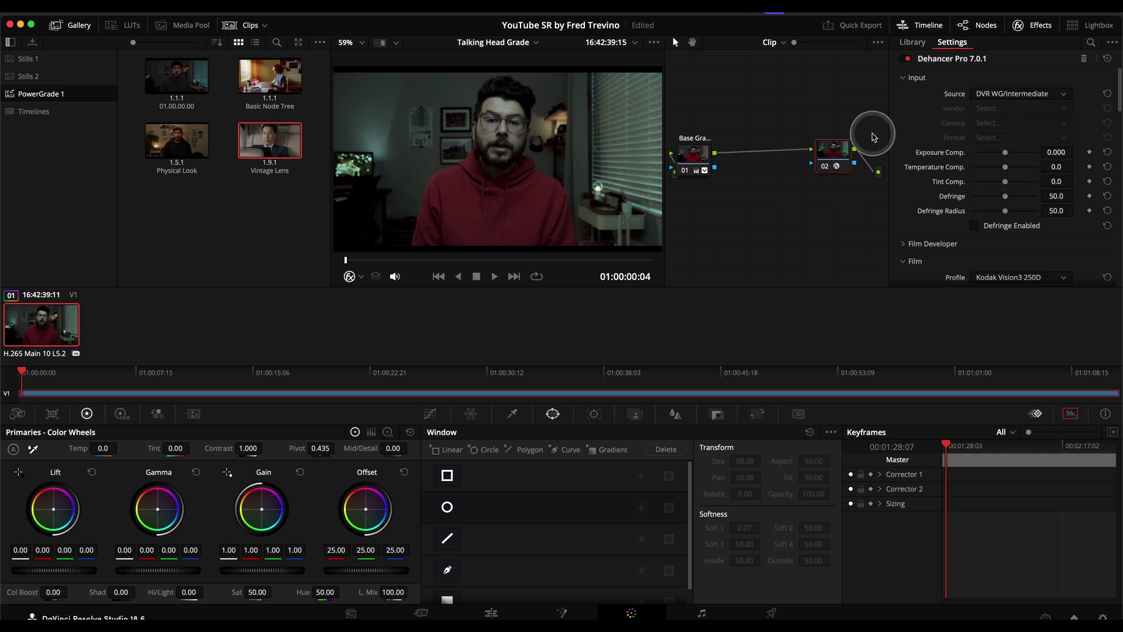
{"action": "scroll", "coordinate": [912, 152], "scroll_direction": "down", "scroll_amount": 3}
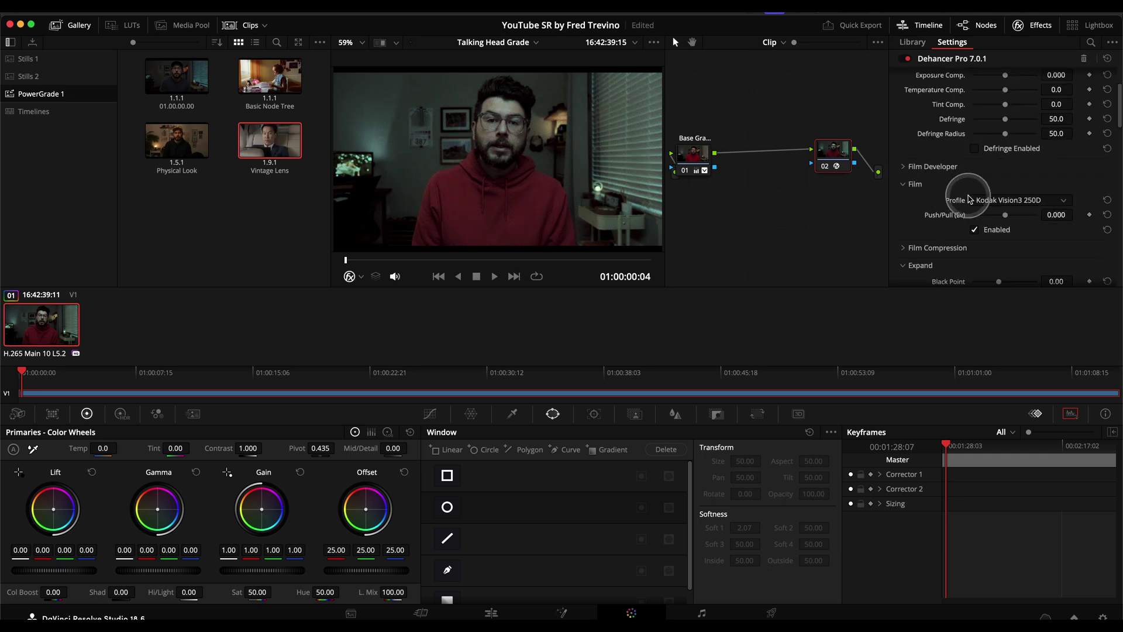
{"action": "left_click", "coordinate": [1013, 202]}
{"action": "scroll", "coordinate": [1025, 275], "scroll_direction": "up", "scroll_amount": 10}
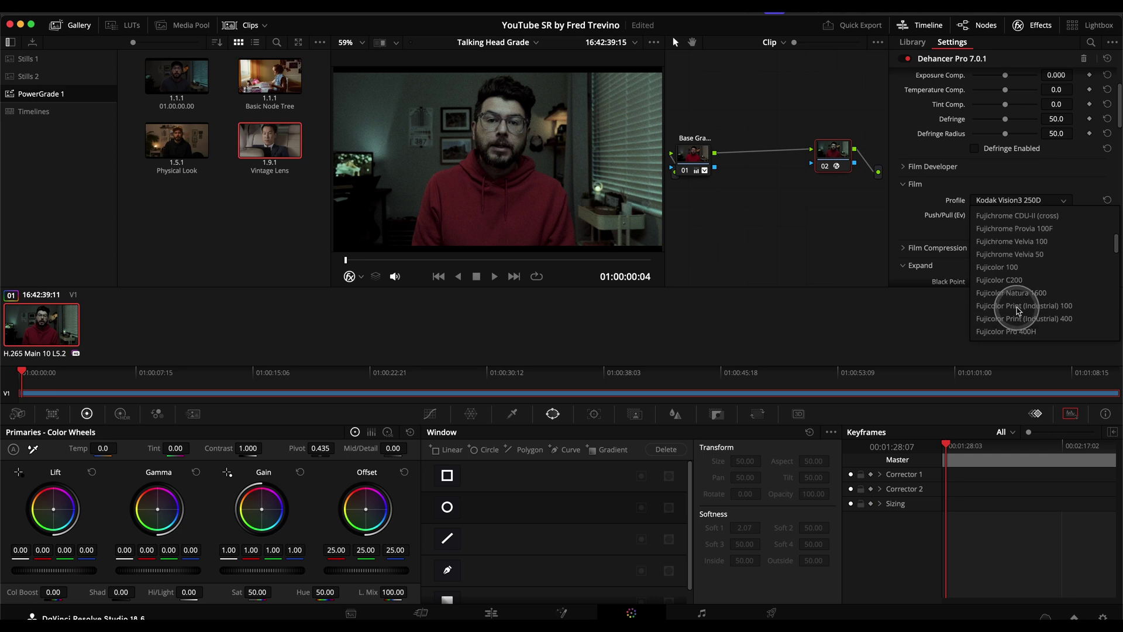
{"action": "scroll", "coordinate": [1018, 311], "scroll_direction": "up", "scroll_amount": 2}
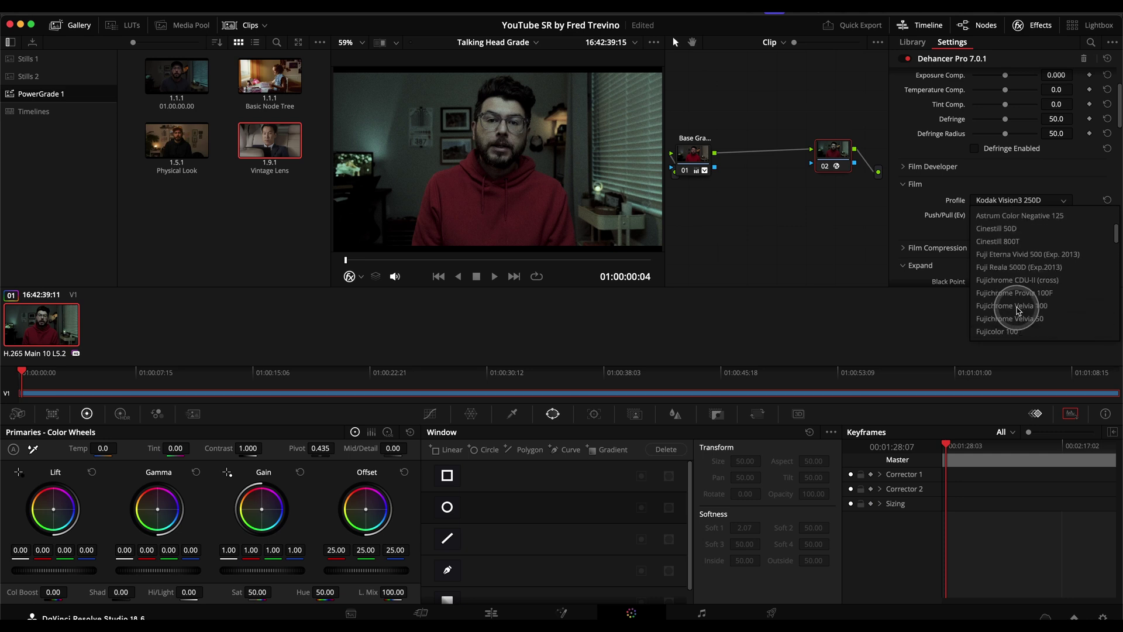
{"action": "left_click", "coordinate": [1018, 254]}
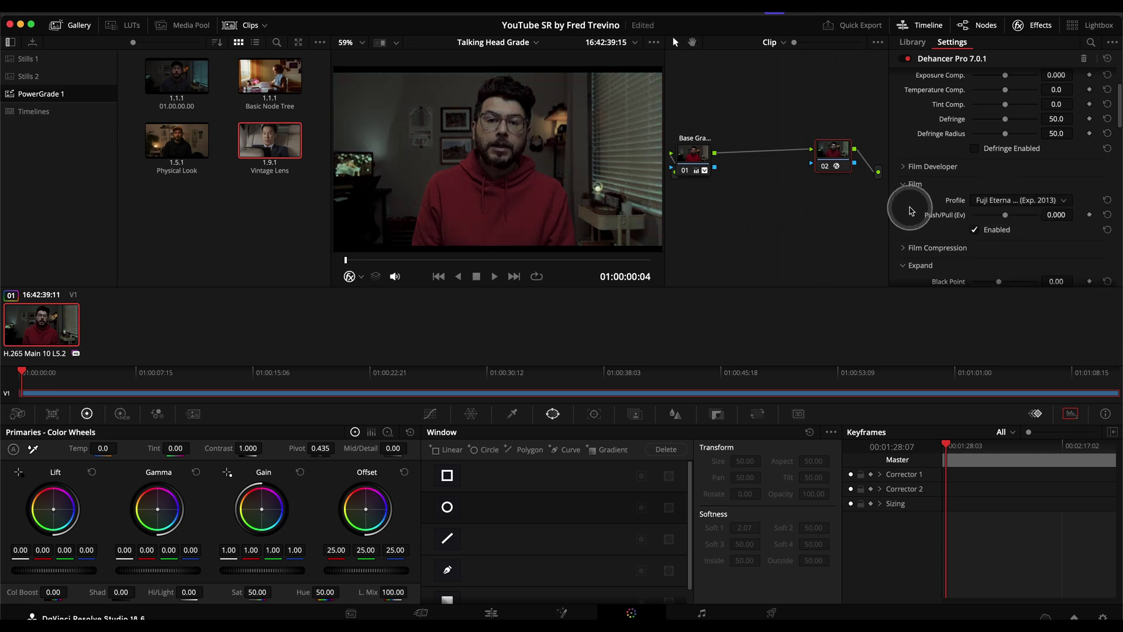
Turn off Dehancer's Film Grain
{"action": "scroll", "coordinate": [910, 210], "scroll_direction": "up", "scroll_amount": 3}
{"action": "scroll", "coordinate": [910, 211], "scroll_direction": "down", "scroll_amount": 8}
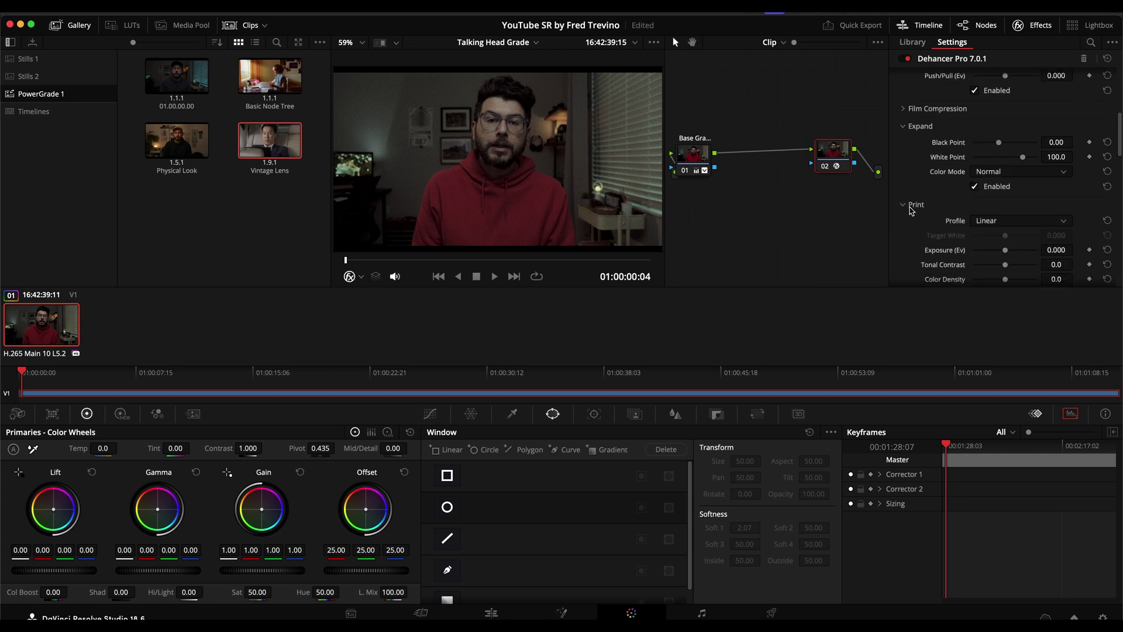
{"action": "scroll", "coordinate": [910, 211], "scroll_direction": "down", "scroll_amount": 6}
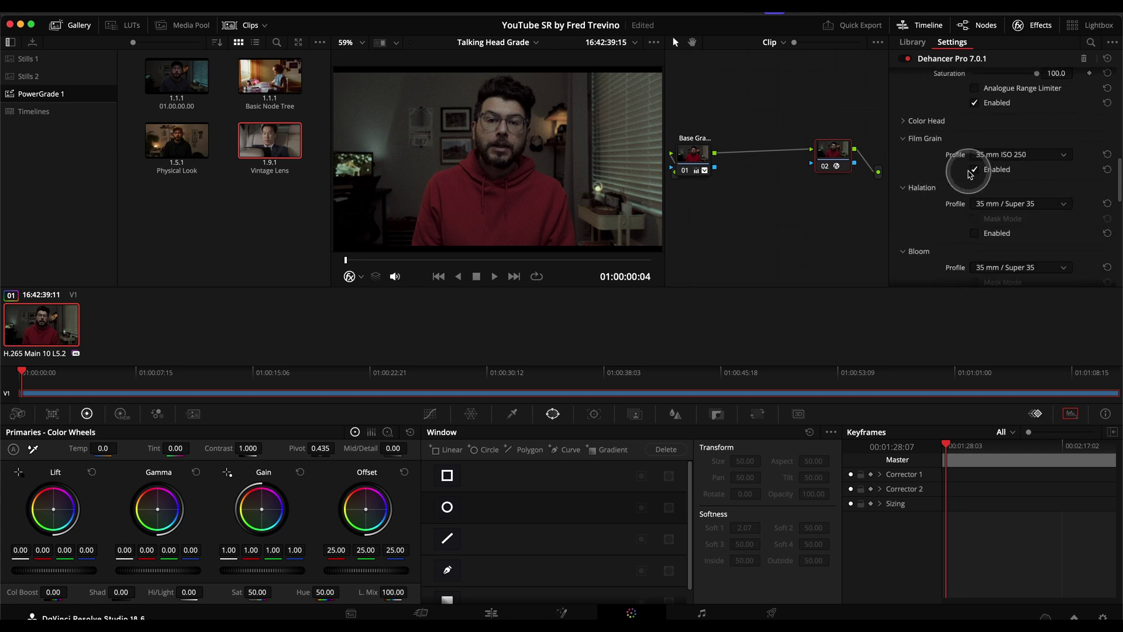
{"action": "left_click", "coordinate": [974, 169]}
{"action": "scroll", "coordinate": [946, 179], "scroll_direction": "up", "scroll_amount": 15}
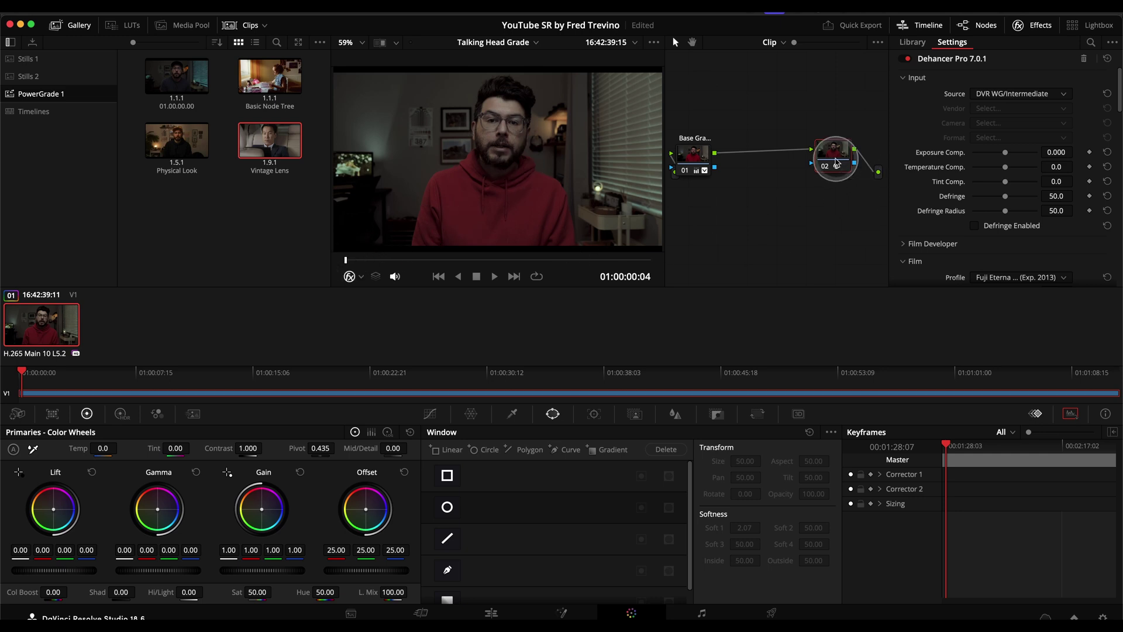
Shift the Dehancer node left and bypass it with Ctrl+D to compare the look
{"action": "left_click_drag", "start_coordinate": [833, 153], "coordinate": [809, 154]}
{"action": "key", "text": "ctrl+d"}
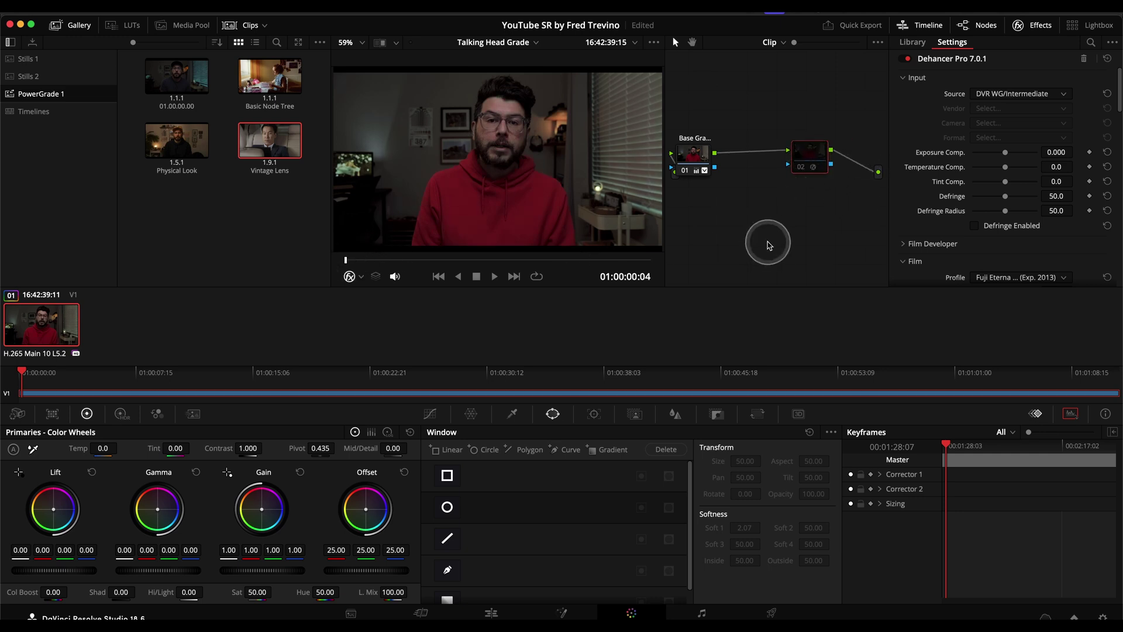
{"action": "key", "text": "ctrl+d"}
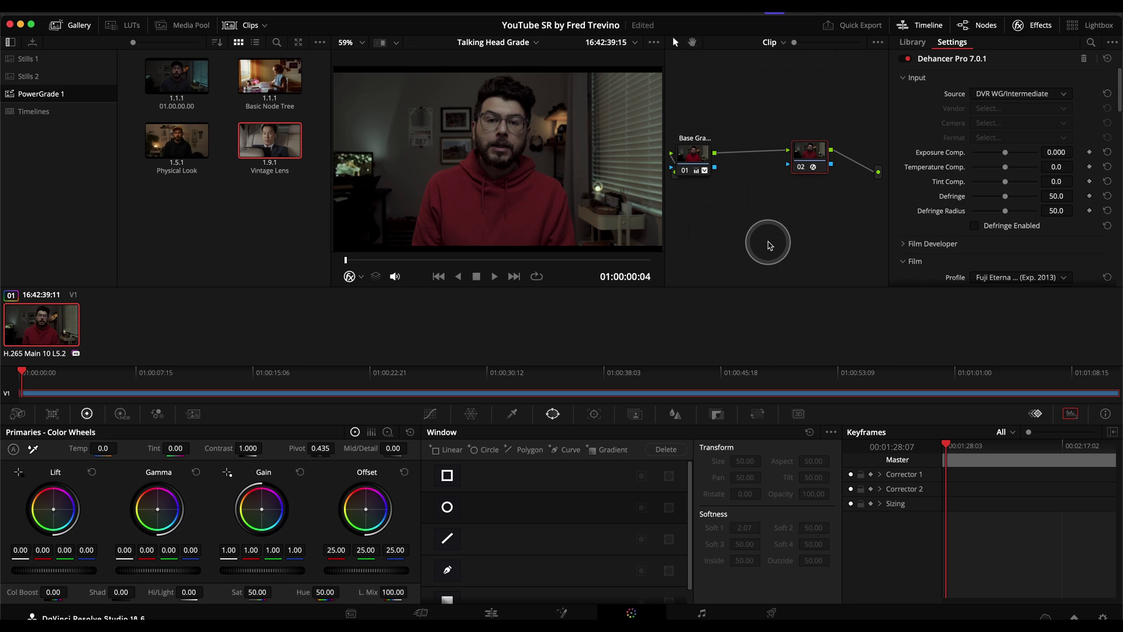
{"action": "key", "text": "ctrl+d"}
{"action": "left_click", "coordinate": [515, 126]}
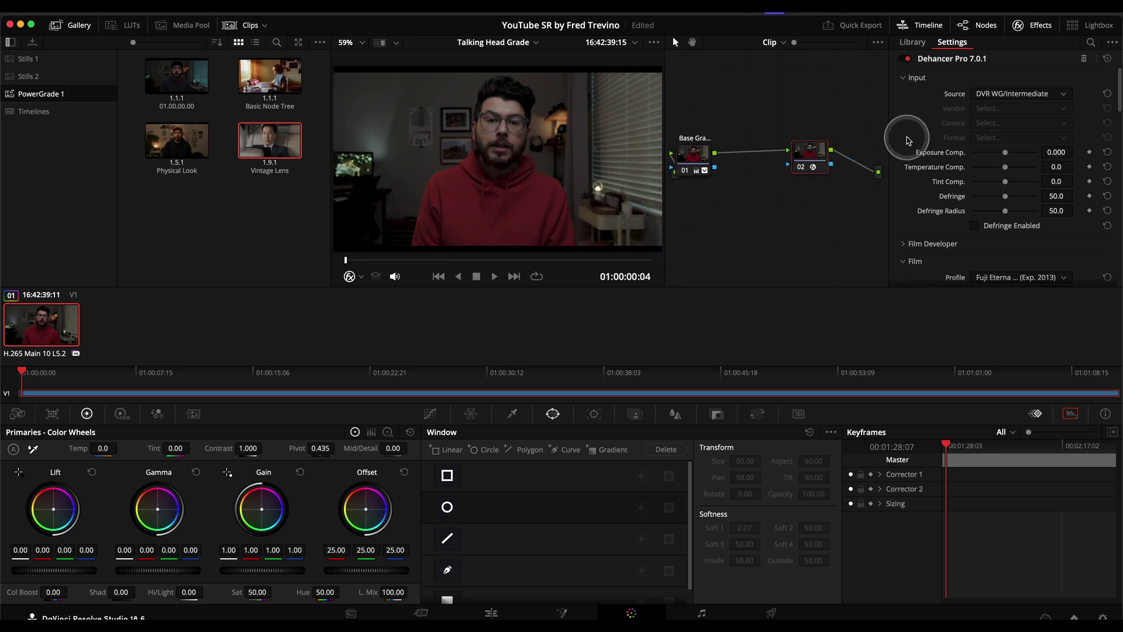
Expand Dehancer's Film Compression and enable it to lower and soften the highlights
{"action": "scroll", "coordinate": [909, 141], "scroll_direction": "down", "scroll_amount": 3}
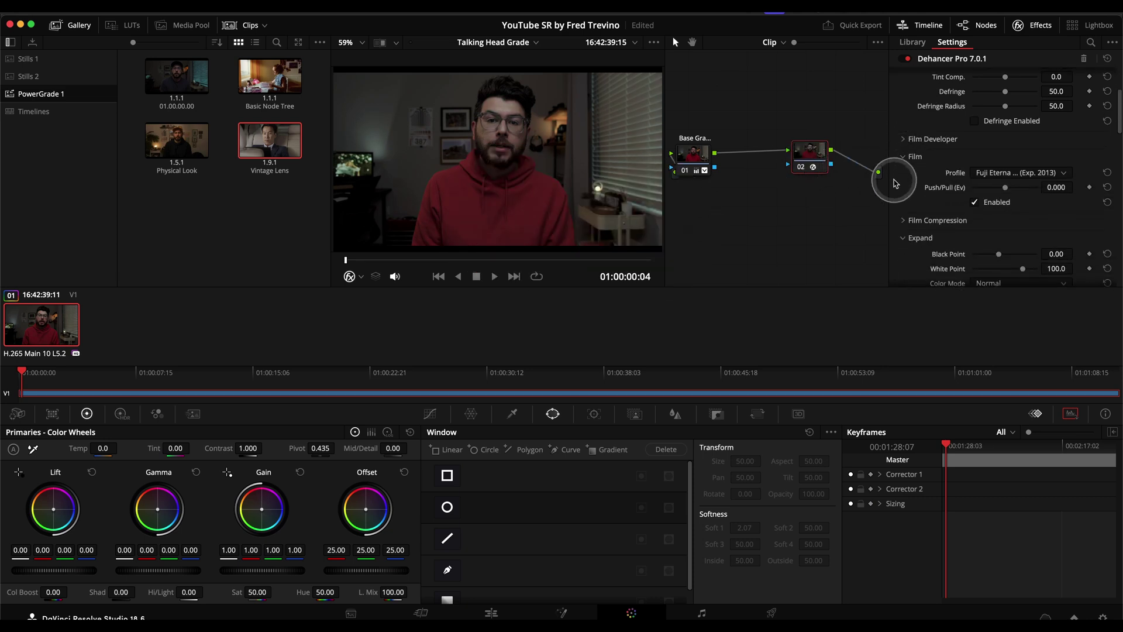
{"action": "scroll", "coordinate": [902, 176], "scroll_direction": "down", "scroll_amount": 1}
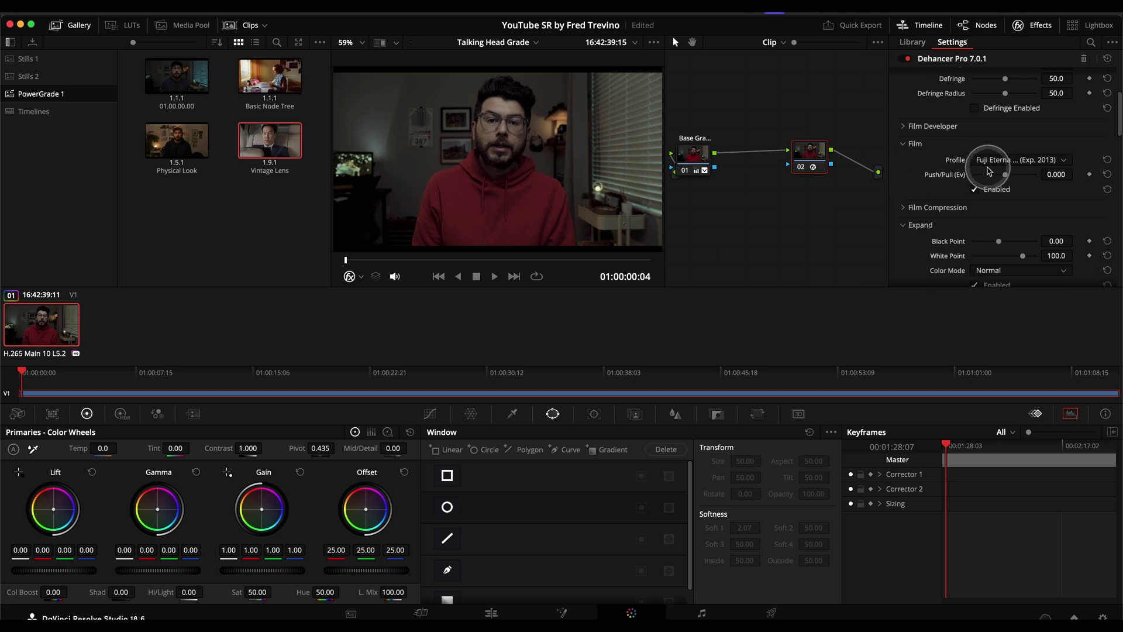
{"action": "scroll", "coordinate": [904, 167], "scroll_direction": "down", "scroll_amount": 1}
{"action": "left_click", "coordinate": [904, 161]}
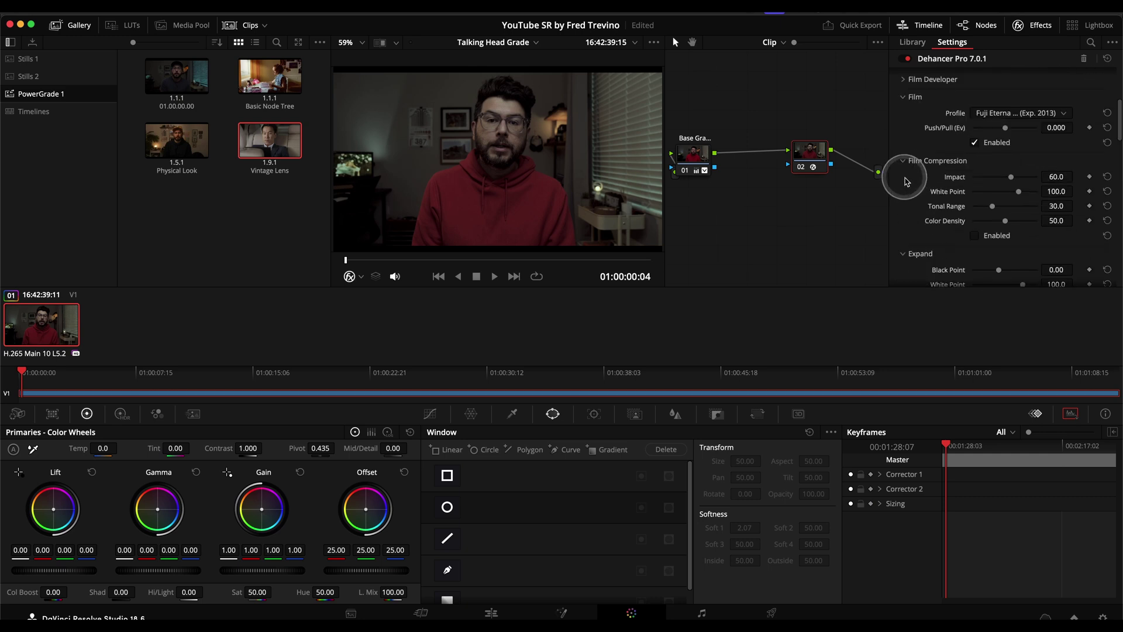
{"action": "scroll", "coordinate": [905, 181], "scroll_direction": "down", "scroll_amount": 1}
{"action": "left_click", "coordinate": [975, 221]}
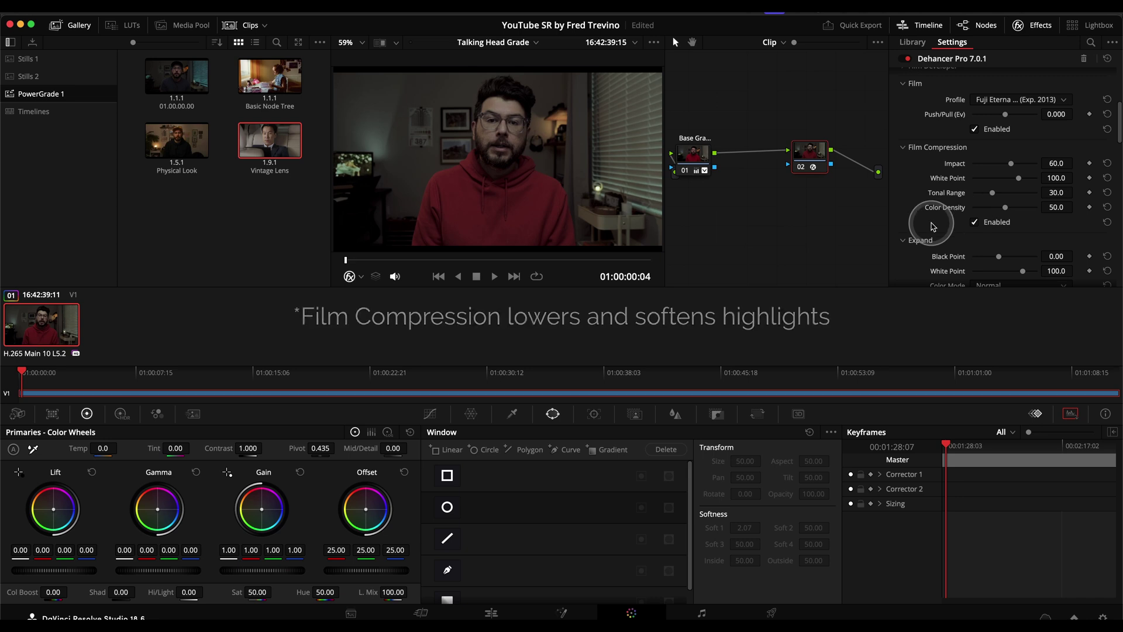
Toggle Film Compression on and off to compare, then bring up the custom curves
{"action": "left_click", "coordinate": [974, 222]}
{"action": "left_click", "coordinate": [972, 223]}
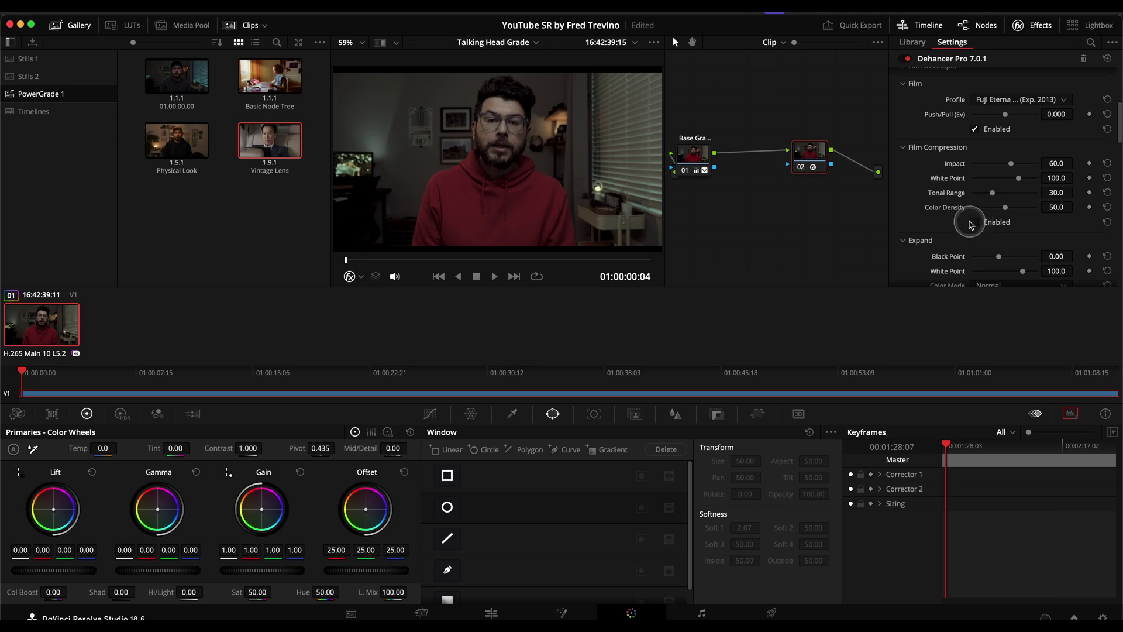
{"action": "left_click", "coordinate": [972, 223]}
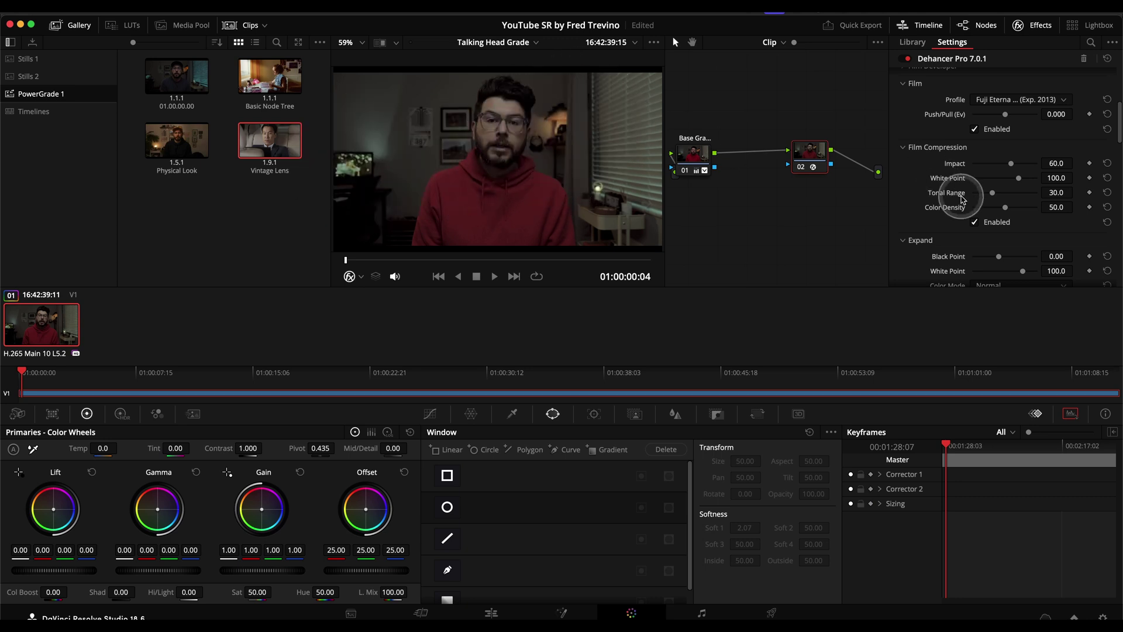
{"action": "left_click", "coordinate": [975, 223]}
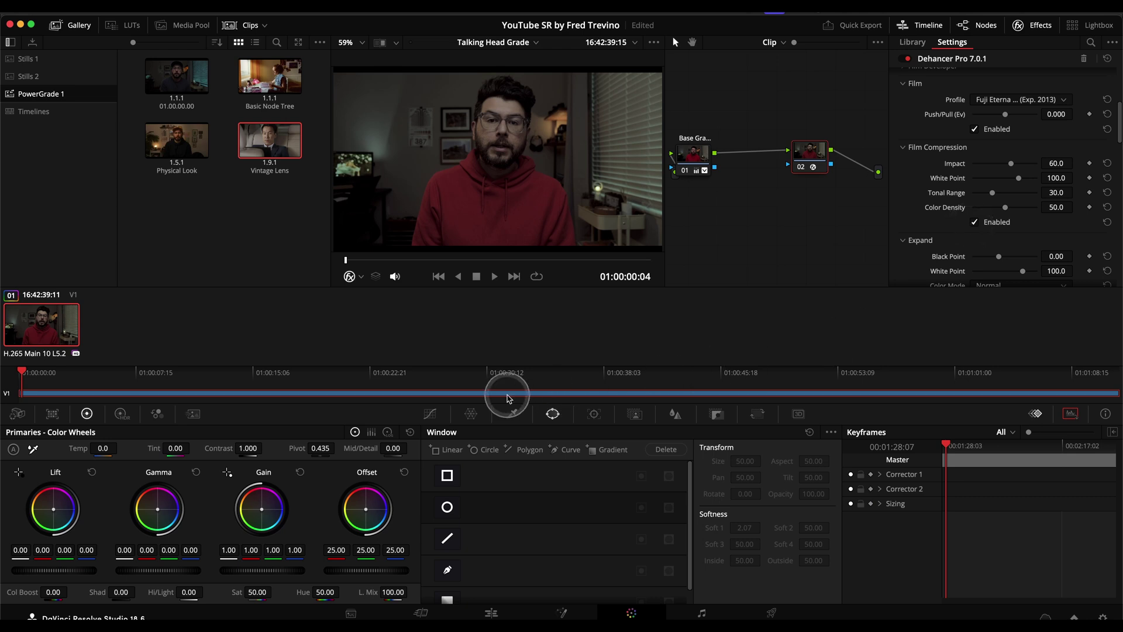
{"action": "left_click", "coordinate": [430, 414]}
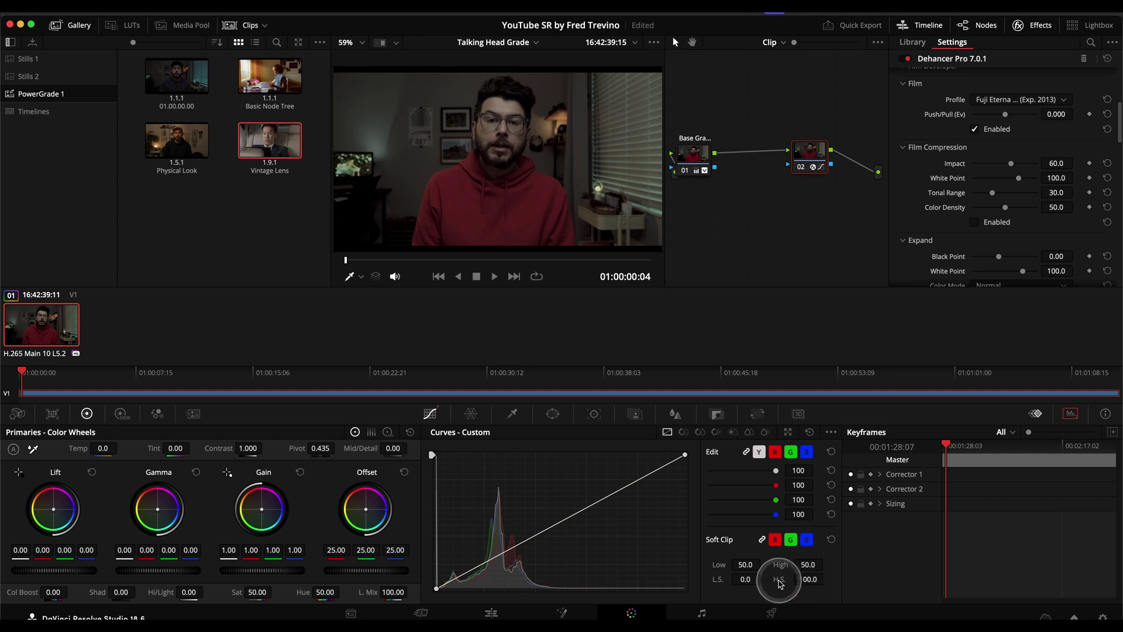
Test the curves' Soft Clip H.S. against Film Compression, leave it at 0.0, and move node 02 left
{"action": "left_click", "coordinate": [779, 582]}
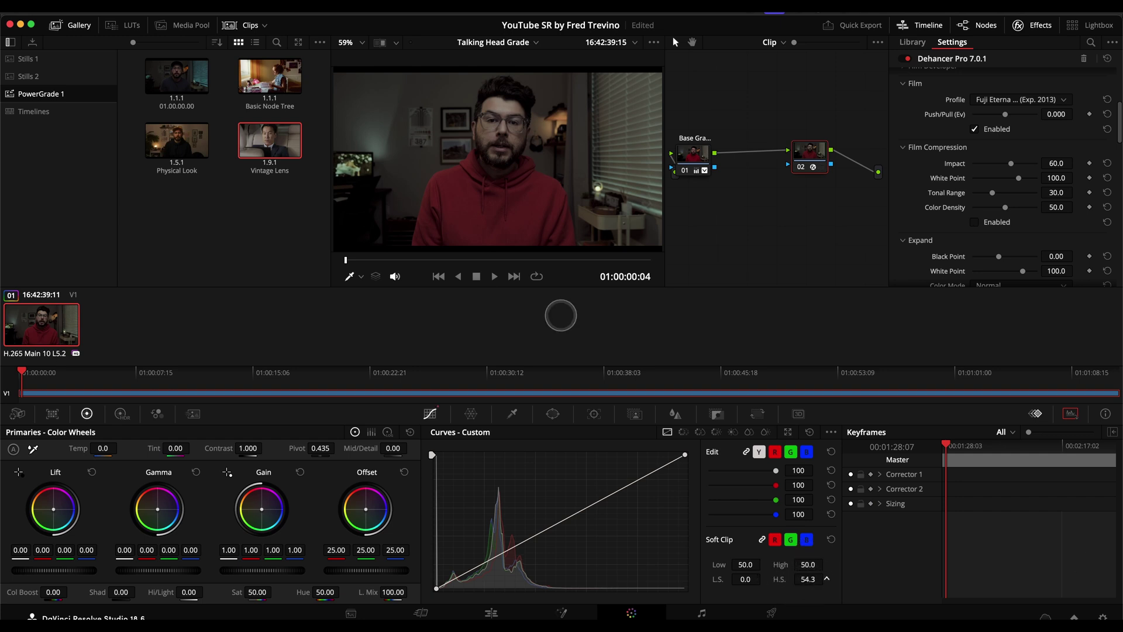
{"action": "left_click_drag", "start_coordinate": [804, 170], "coordinate": [775, 165]}
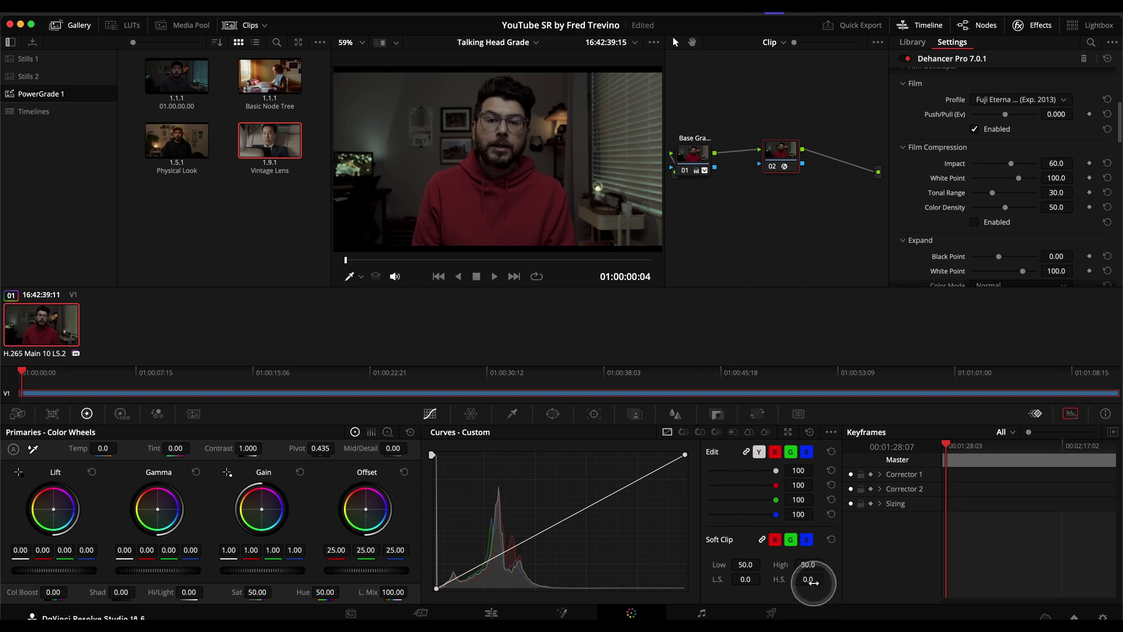
Re-enable Film Compression and lower Dehancer's Expand black point to about -2.12
{"action": "left_click", "coordinate": [974, 223]}
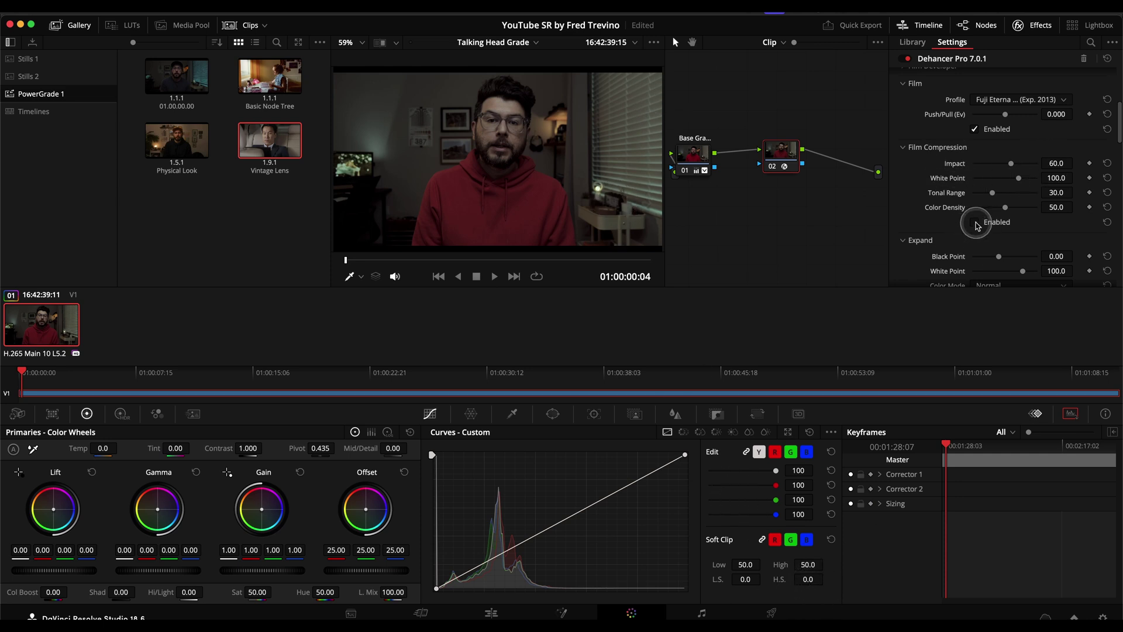
{"action": "scroll", "coordinate": [915, 199], "scroll_direction": "down", "scroll_amount": 3}
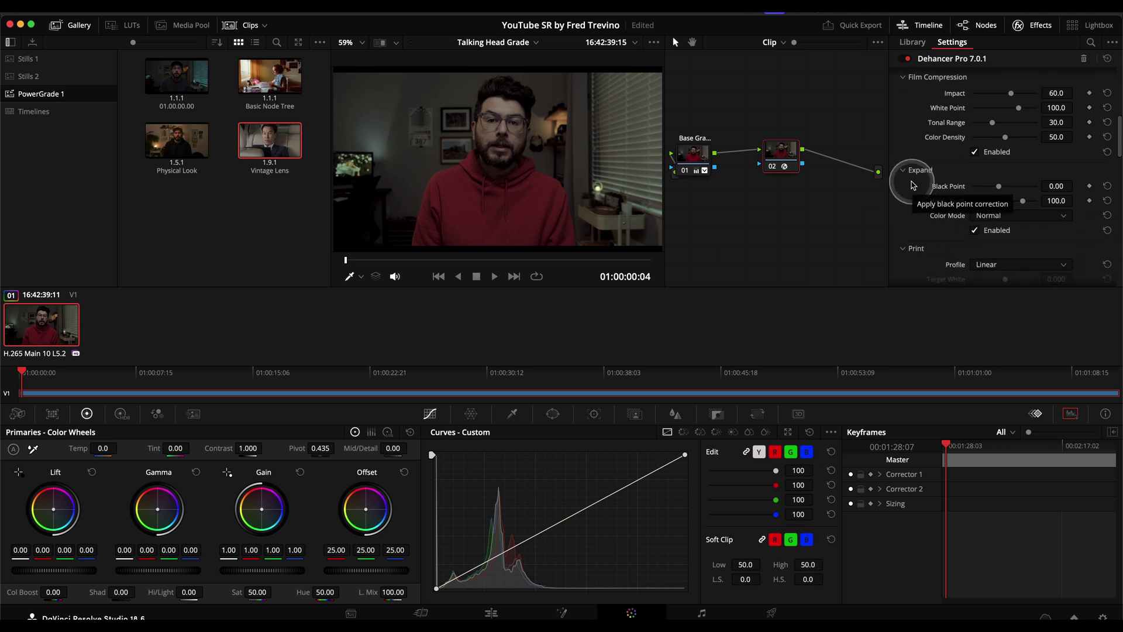
{"action": "scroll", "coordinate": [910, 176], "scroll_direction": "down", "scroll_amount": 1}
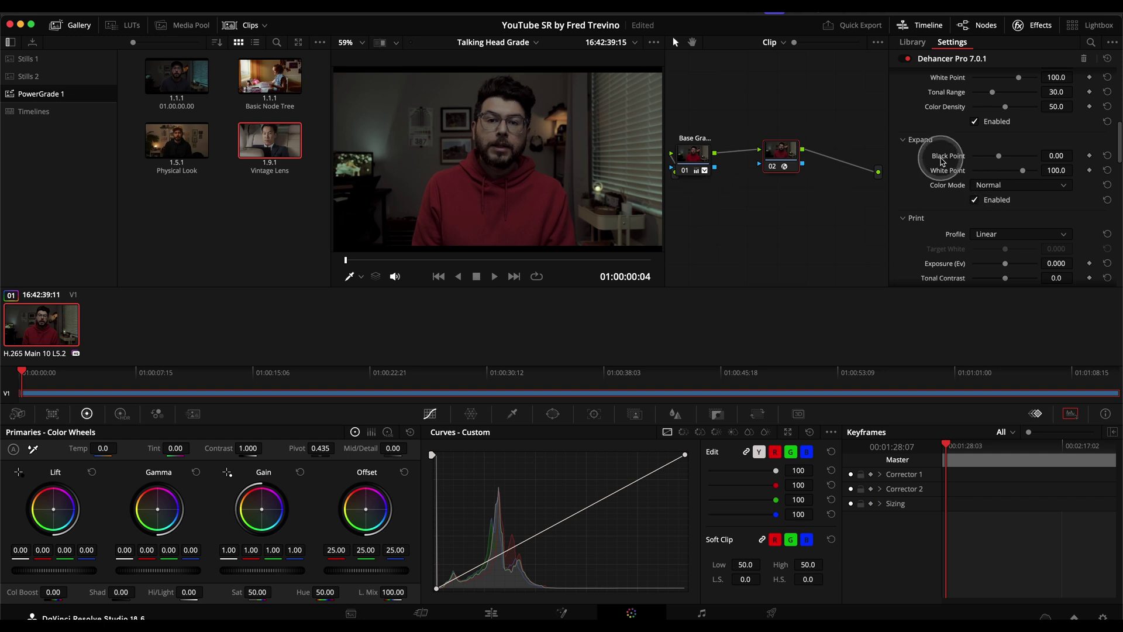
{"action": "left_click", "coordinate": [1053, 155]}
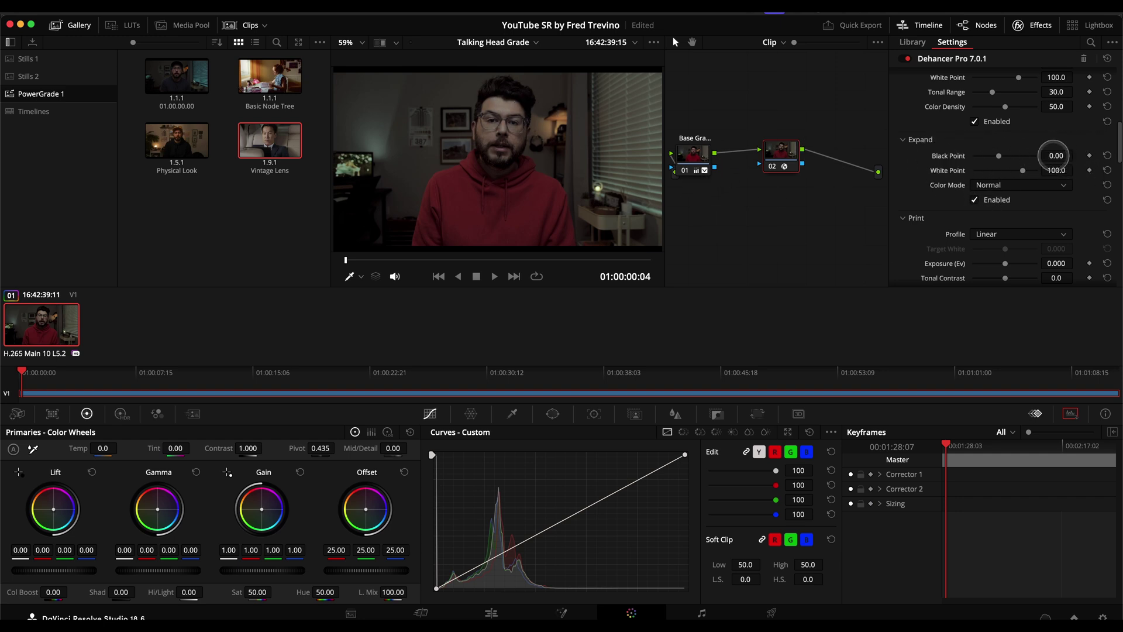
{"action": "left_click_drag", "start_coordinate": [1056, 156], "coordinate": [381, 308]}
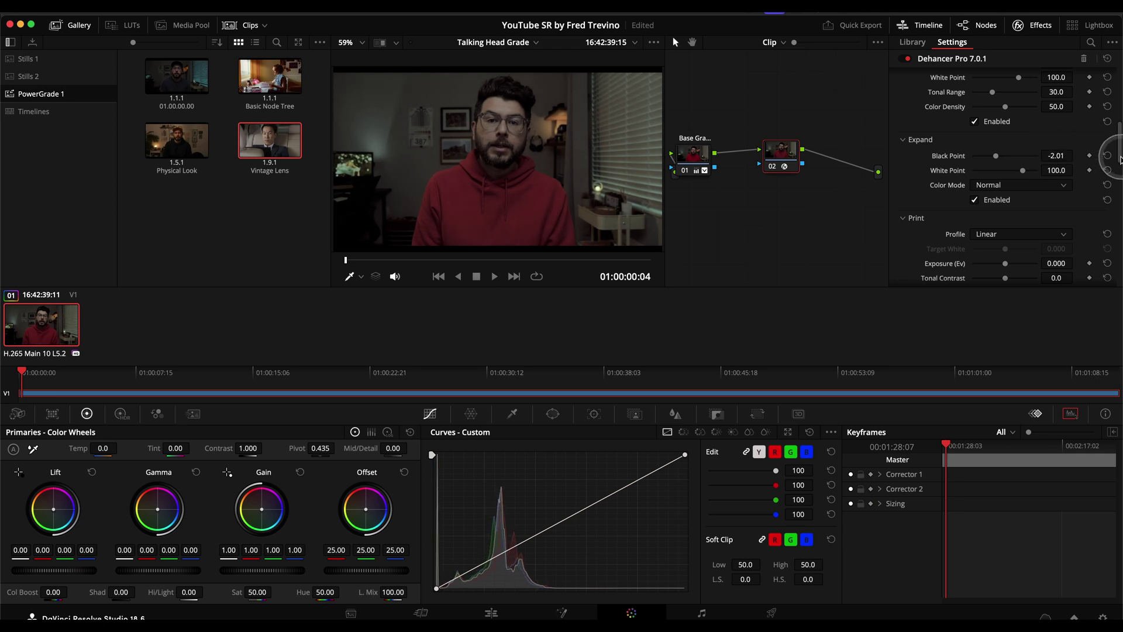
{"action": "double_click", "coordinate": [949, 155]}
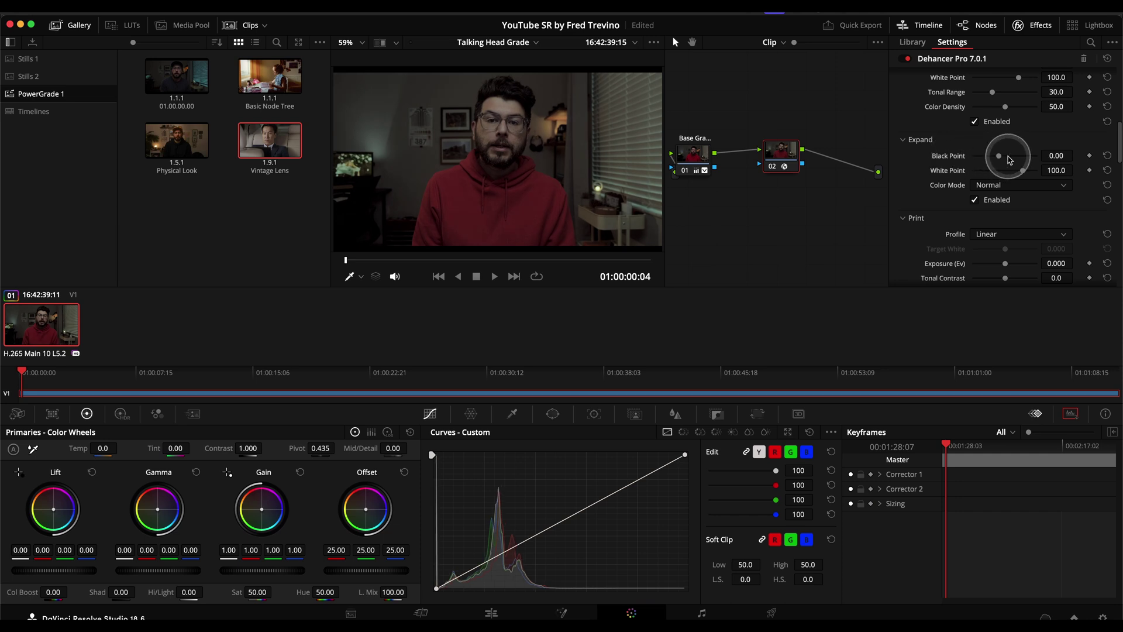
{"action": "left_click_drag", "start_coordinate": [1030, 156], "coordinate": [918, 147]}
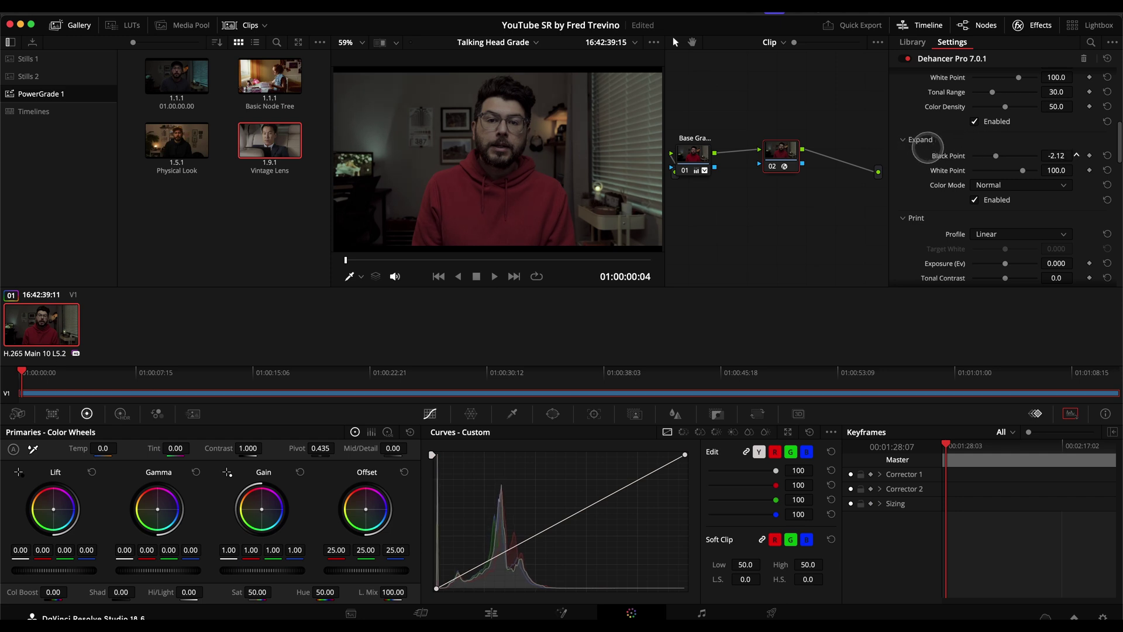
{"action": "scroll", "coordinate": [923, 178], "scroll_direction": "down", "scroll_amount": 3}
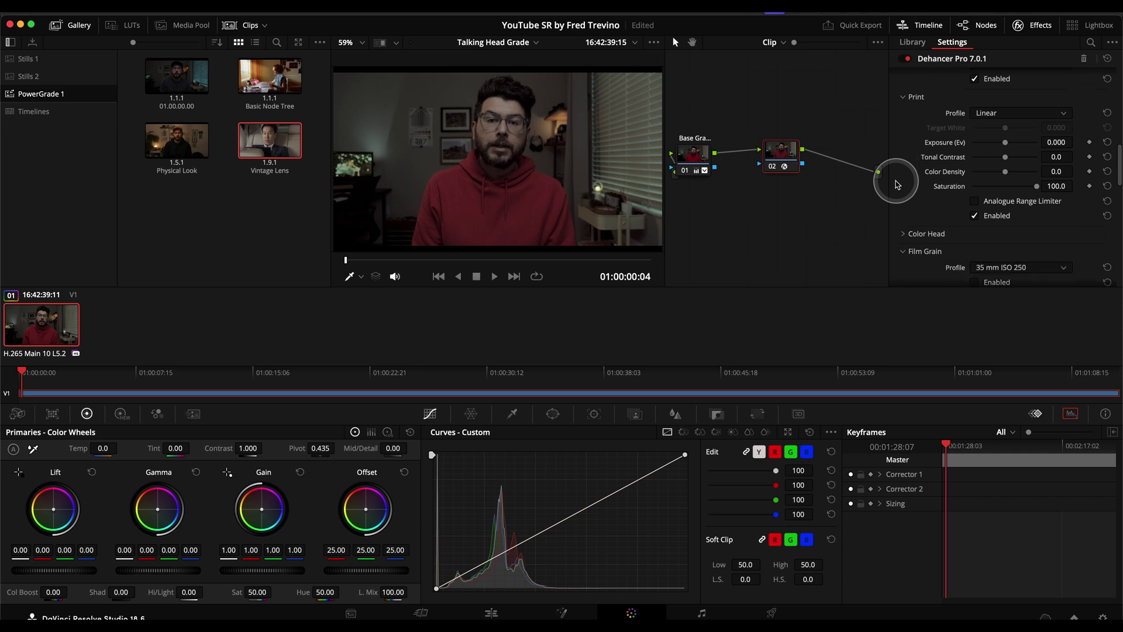
Toggle Dehancer's Bloom on and off to compare, try Halation, and leave Bloom disabled
{"action": "scroll", "coordinate": [898, 185], "scroll_direction": "down", "scroll_amount": 3}
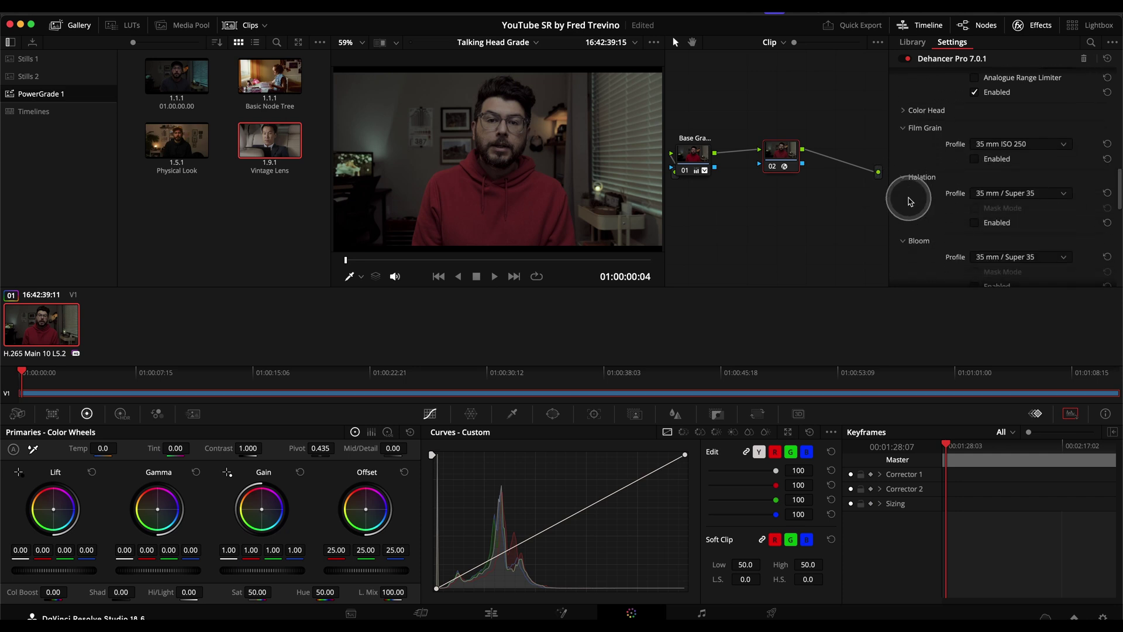
{"action": "scroll", "coordinate": [909, 200], "scroll_direction": "down", "scroll_amount": 2}
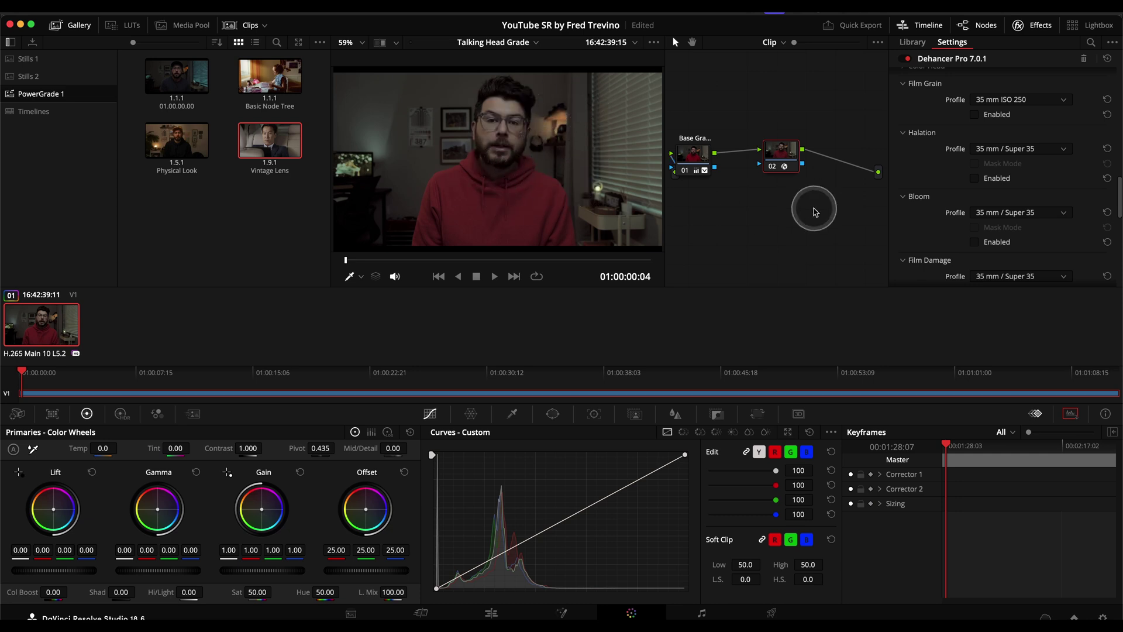
{"action": "left_click", "coordinate": [974, 243]}
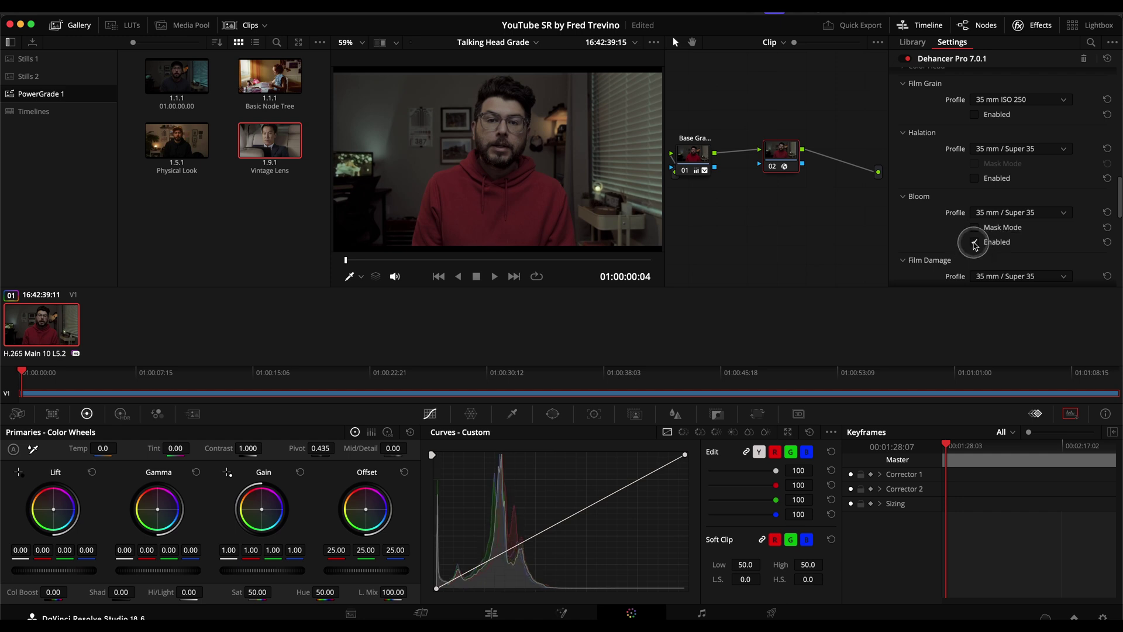
{"action": "left_click", "coordinate": [974, 243]}
{"action": "left_click", "coordinate": [975, 242]}
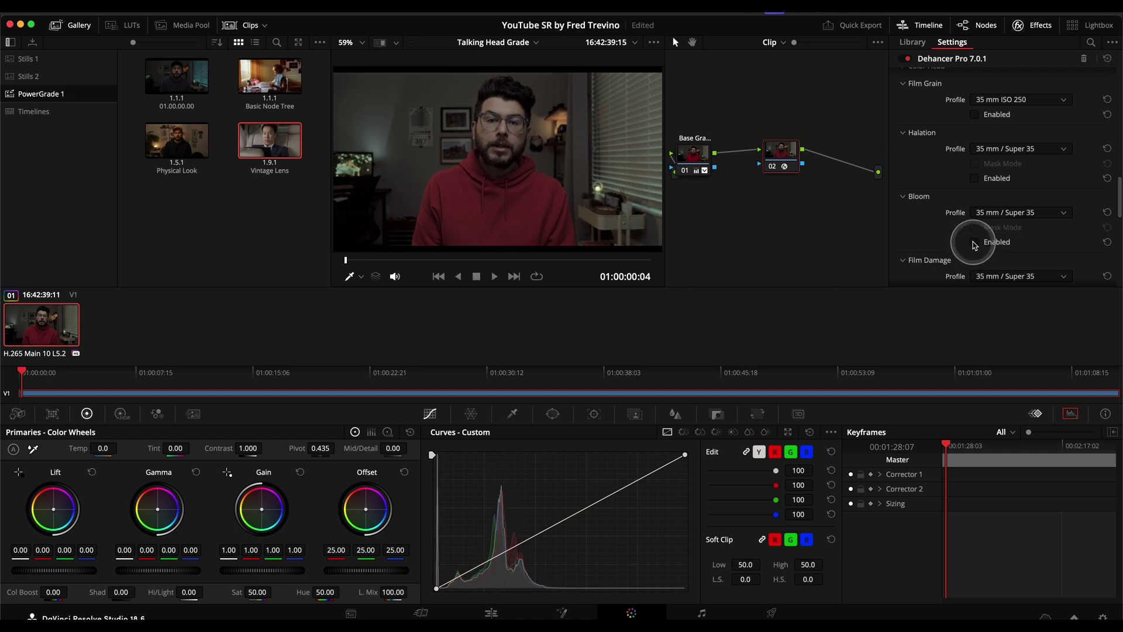
{"action": "left_click", "coordinate": [974, 242]}
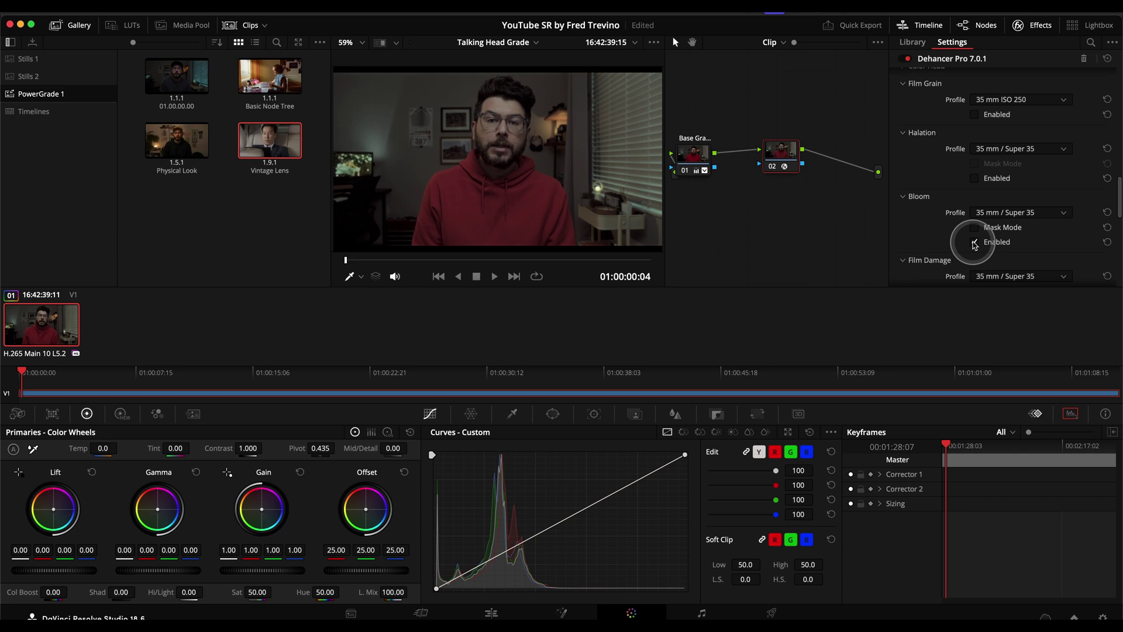
{"action": "left_click", "coordinate": [975, 243]}
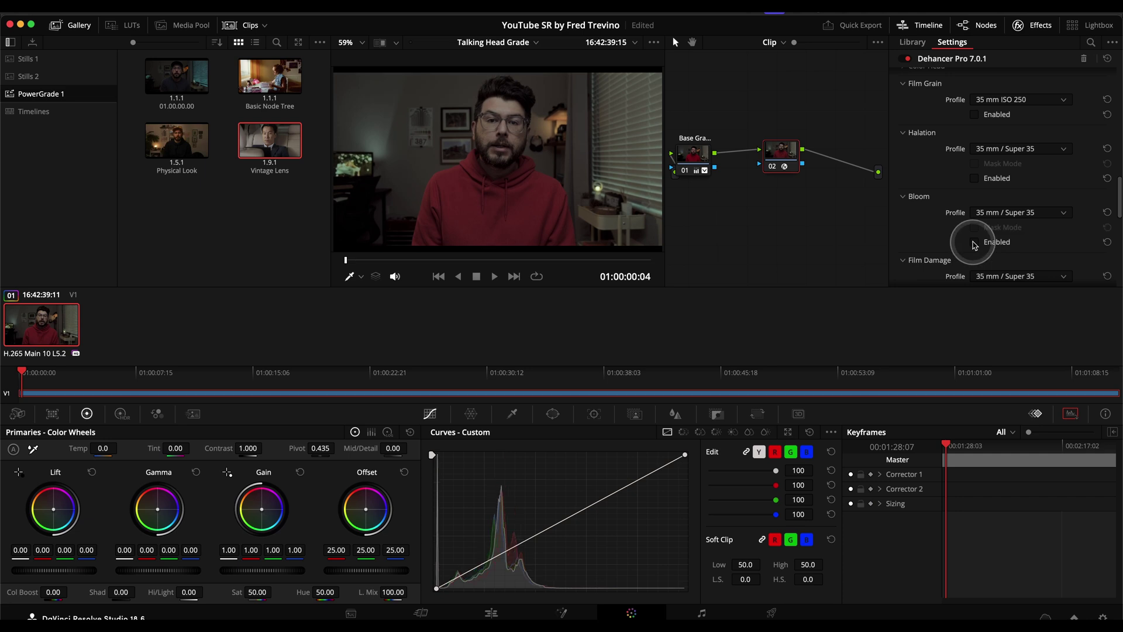
{"action": "left_click", "coordinate": [974, 178]}
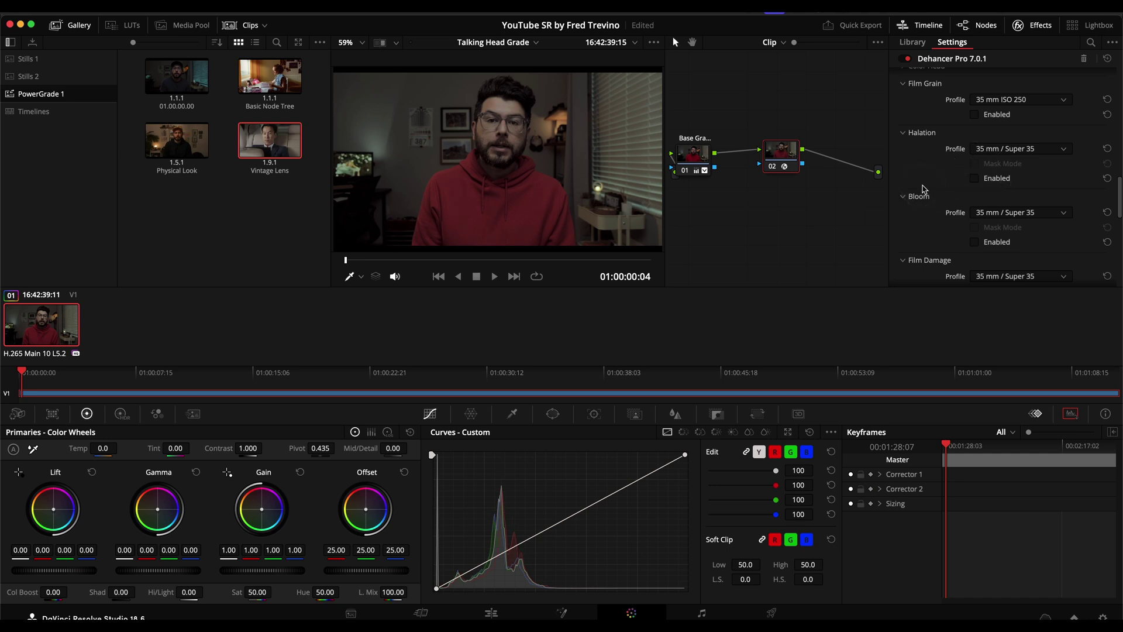
{"action": "scroll", "coordinate": [922, 189], "scroll_direction": "up", "scroll_amount": 3}
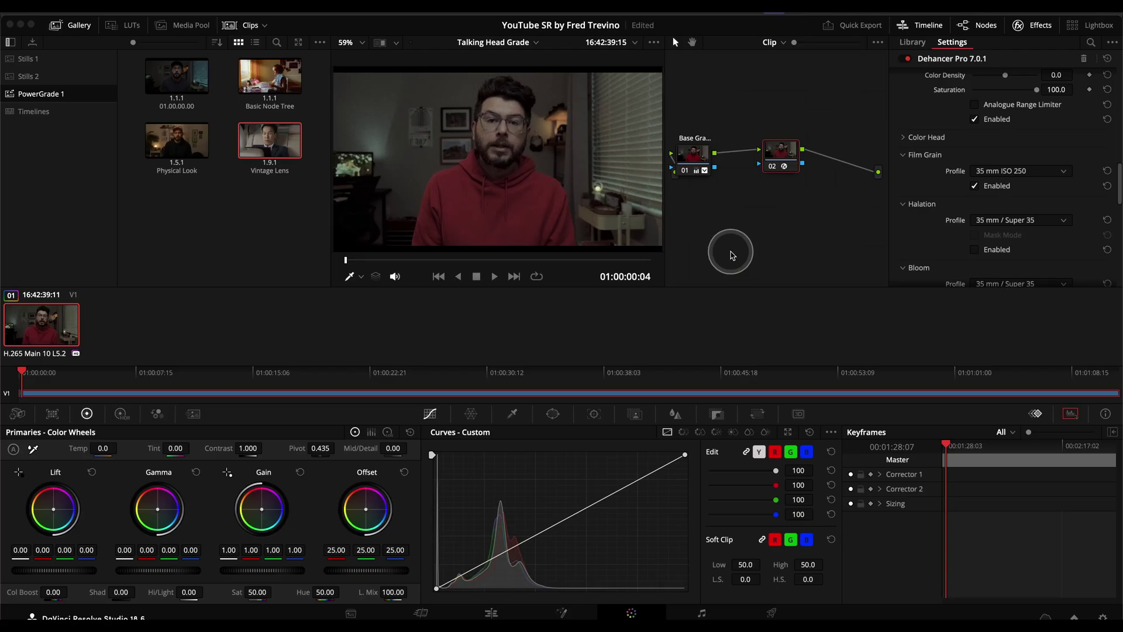
Set film grain to Custom with finer size and zero amount, then pick the 65 mm ISO 50 stock
{"action": "left_click", "coordinate": [990, 171]}
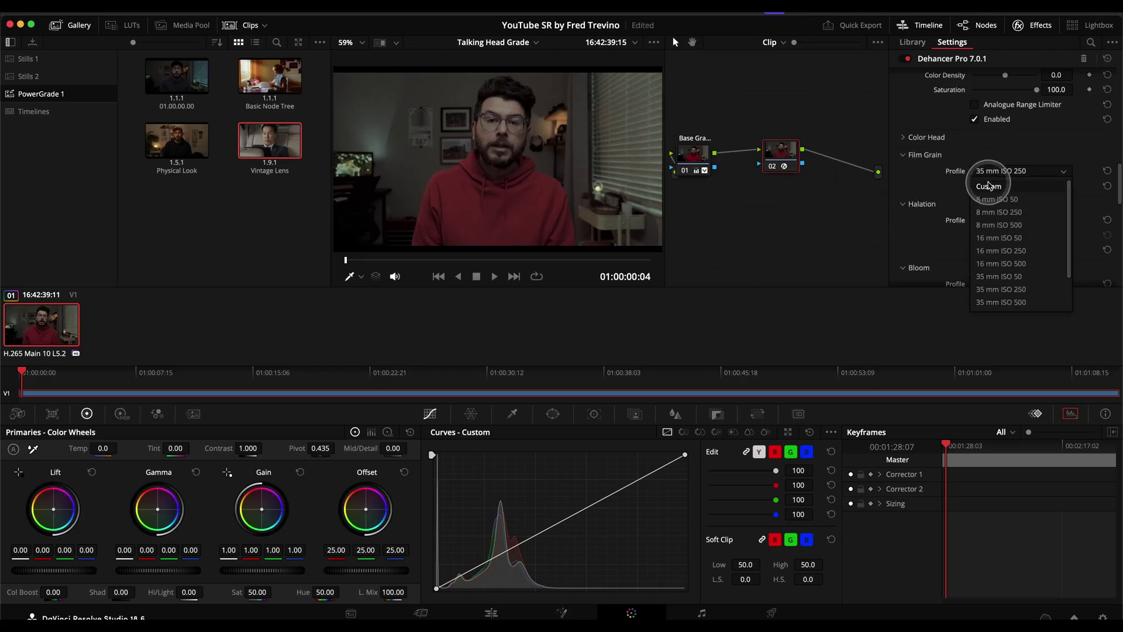
{"action": "left_click", "coordinate": [988, 185]}
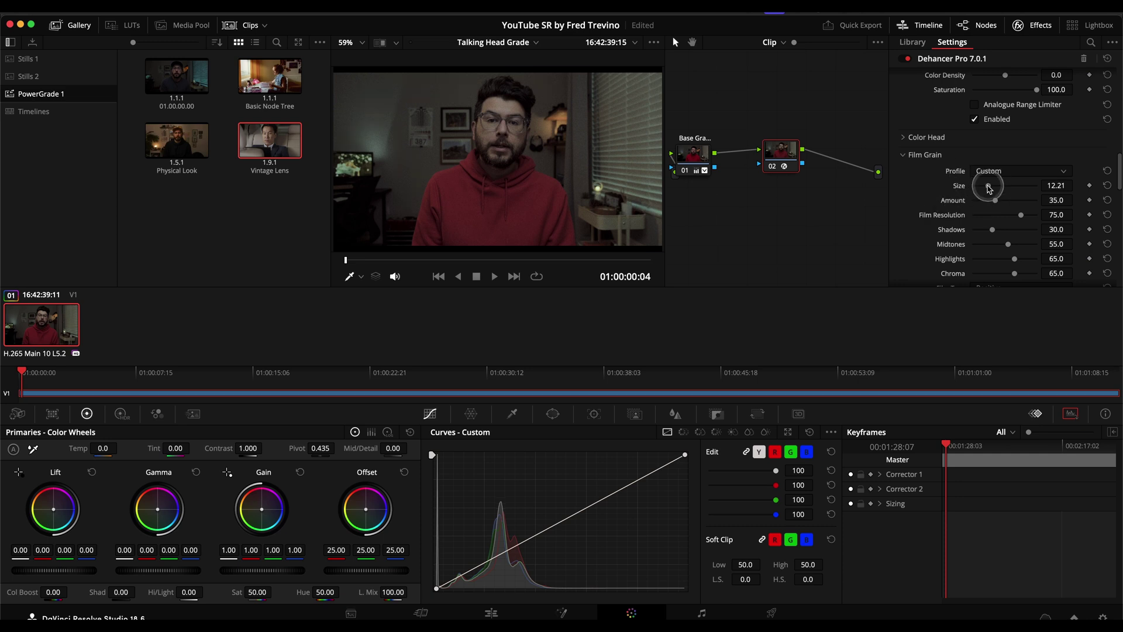
{"action": "left_click_drag", "start_coordinate": [988, 186], "coordinate": [907, 189]}
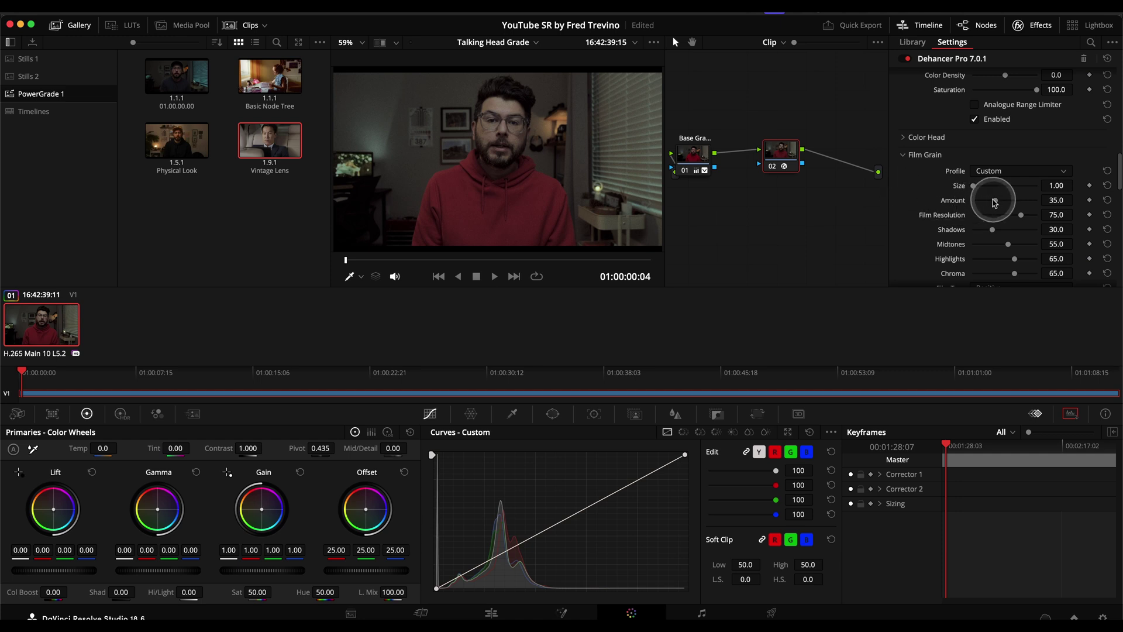
{"action": "left_click_drag", "start_coordinate": [995, 200], "coordinate": [977, 203]}
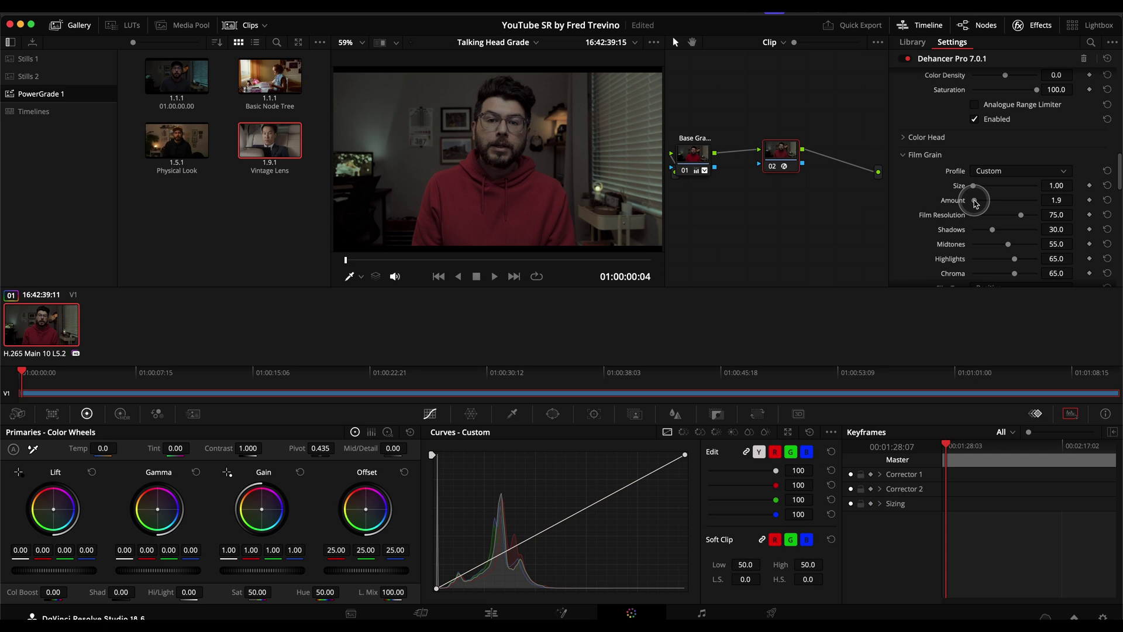
{"action": "left_click_drag", "start_coordinate": [975, 203], "coordinate": [907, 199]}
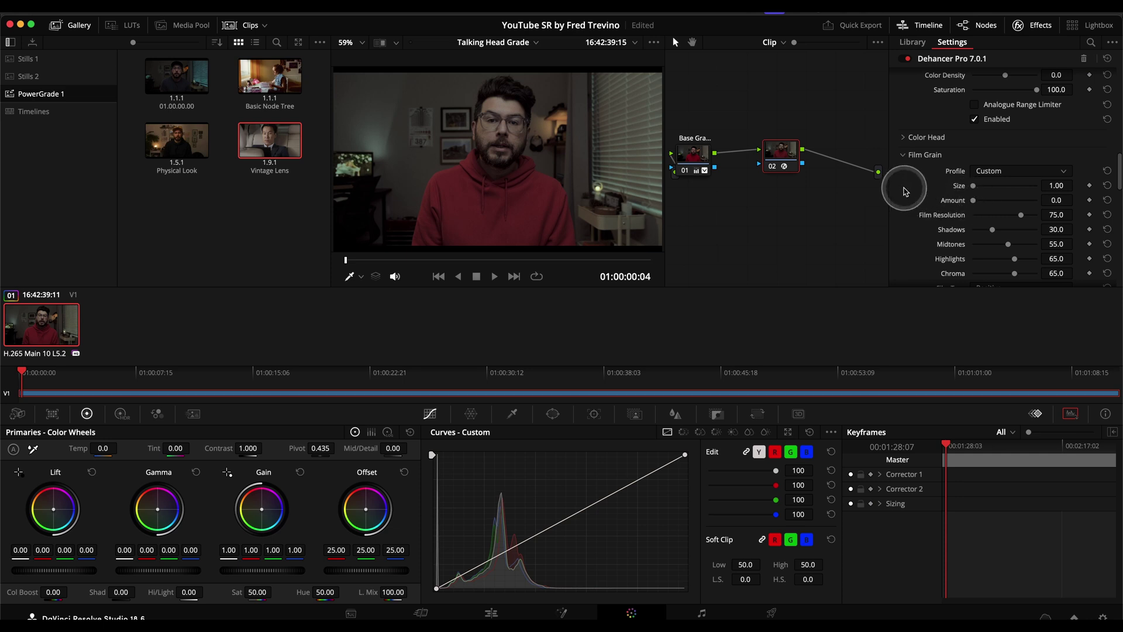
{"action": "left_click", "coordinate": [987, 170]}
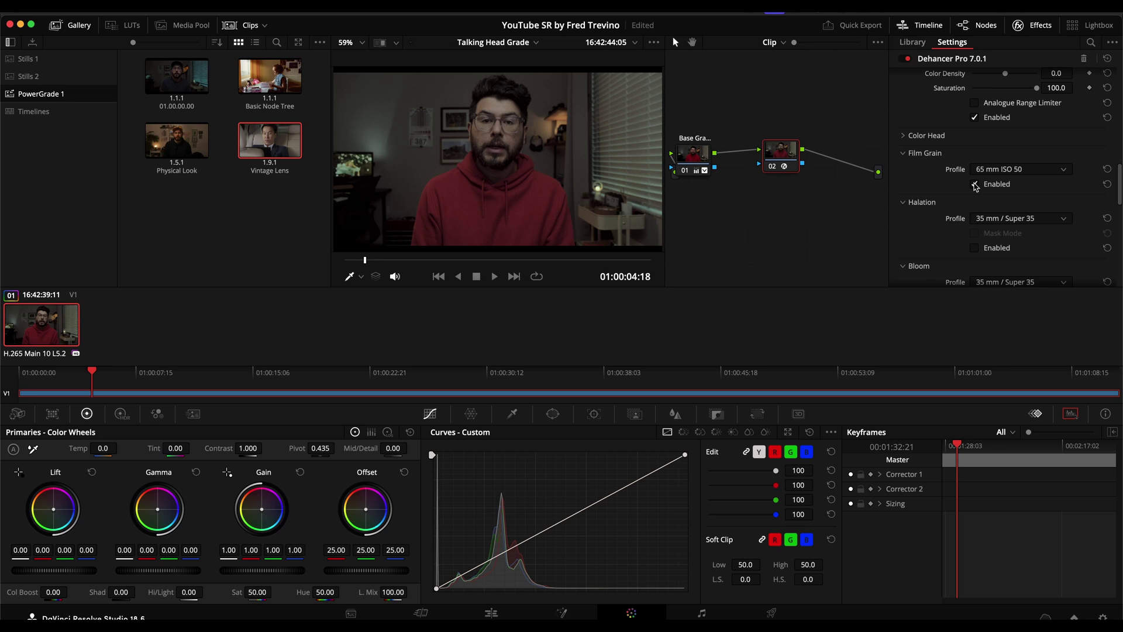
Enable the 65 mm ISO 50 grain, preview Dehancer's Vignette and leave it off, then nudge the Base Grade node right
{"action": "left_click", "coordinate": [975, 184]}
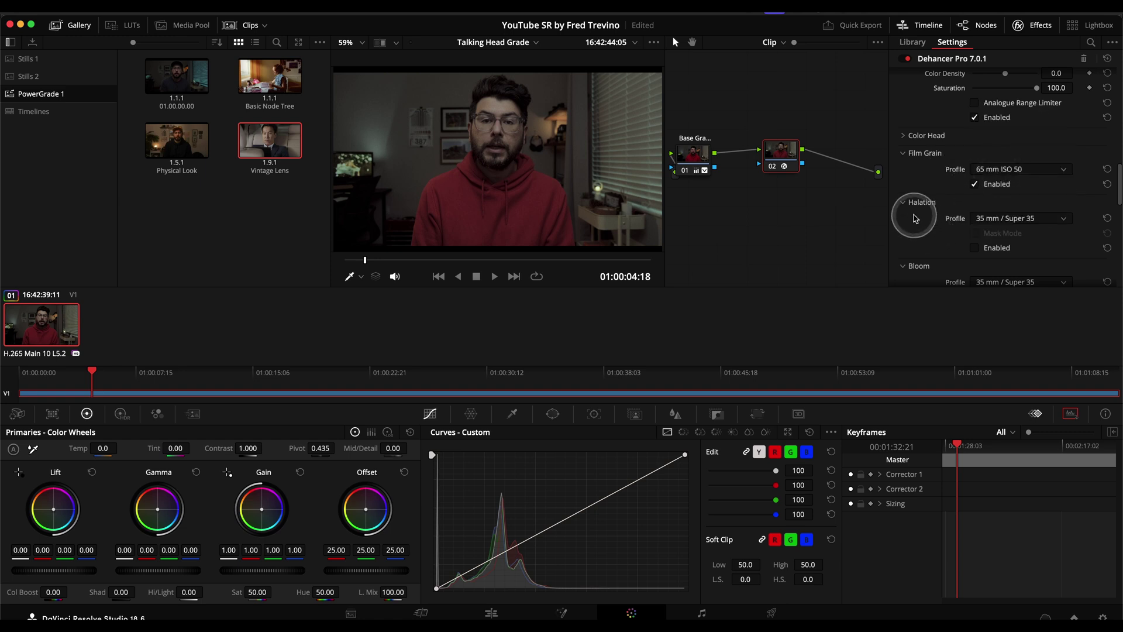
{"action": "scroll", "coordinate": [916, 219], "scroll_direction": "down", "scroll_amount": 3}
{"action": "scroll", "coordinate": [916, 218], "scroll_direction": "down", "scroll_amount": 5}
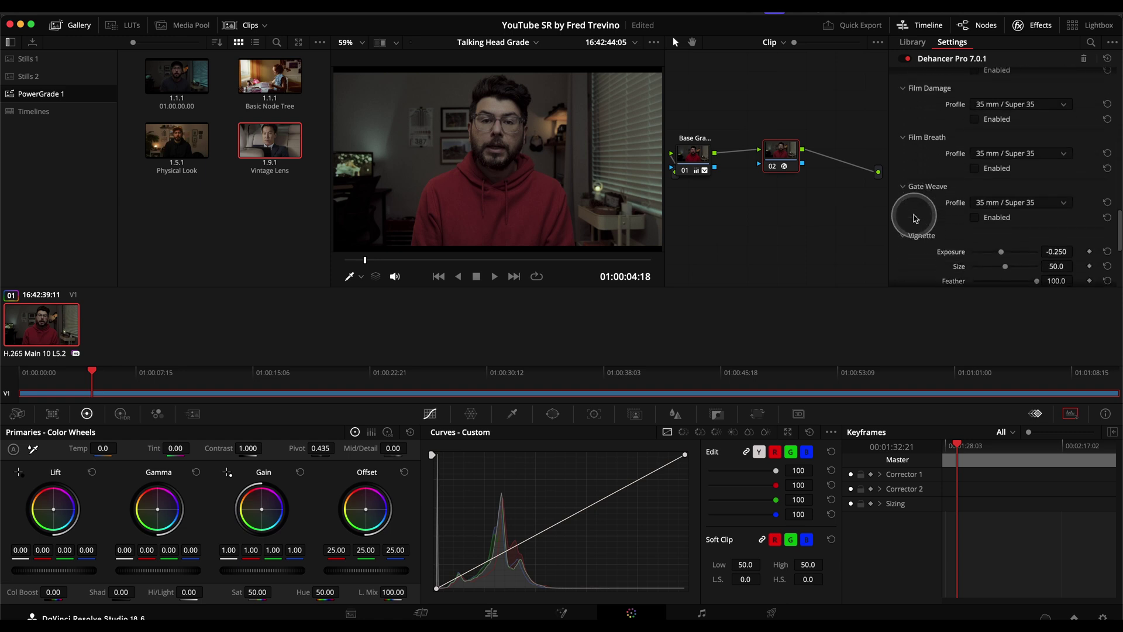
{"action": "scroll", "coordinate": [916, 218], "scroll_direction": "down", "scroll_amount": 2}
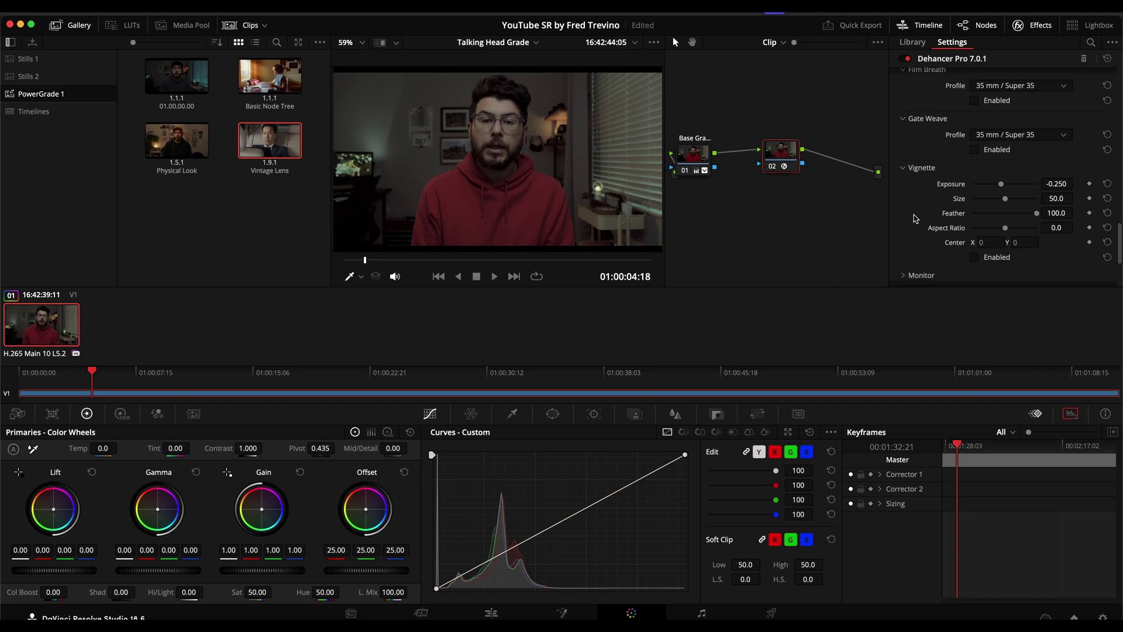
{"action": "scroll", "coordinate": [916, 218], "scroll_direction": "down", "scroll_amount": 1}
{"action": "left_click", "coordinate": [972, 207]}
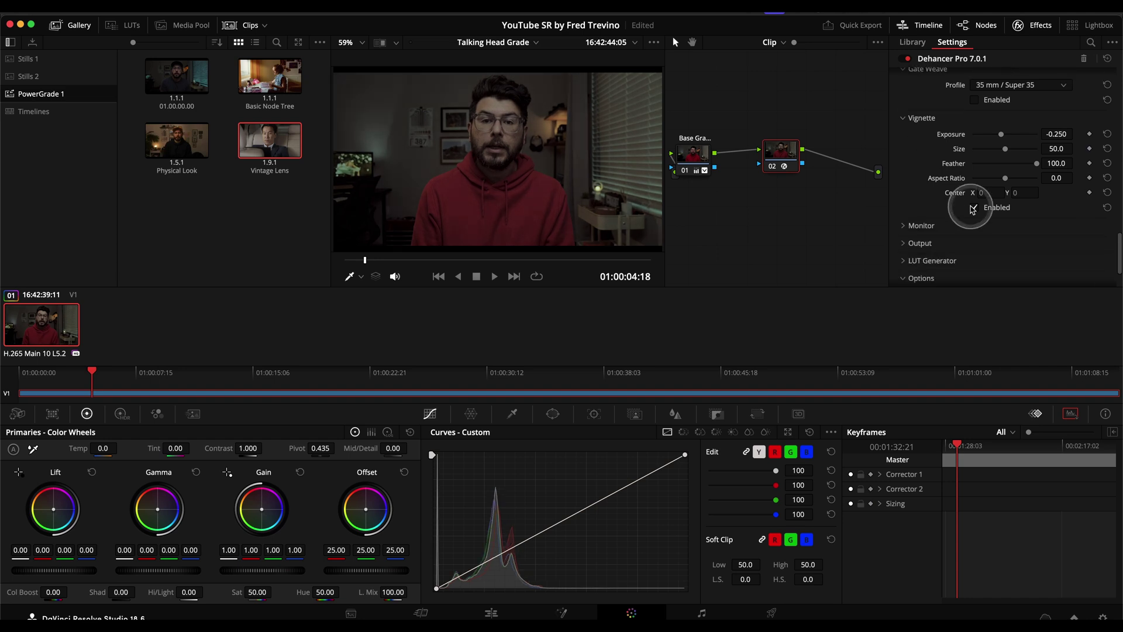
{"action": "left_click", "coordinate": [973, 207]}
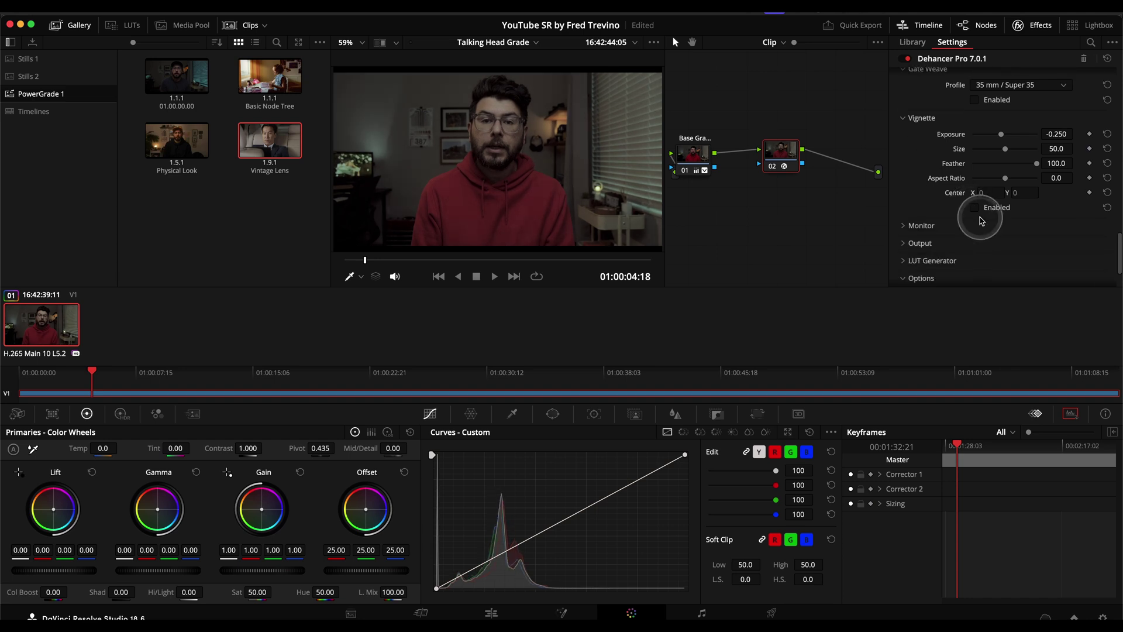
{"action": "scroll", "coordinate": [939, 196], "scroll_direction": "down", "scroll_amount": 2}
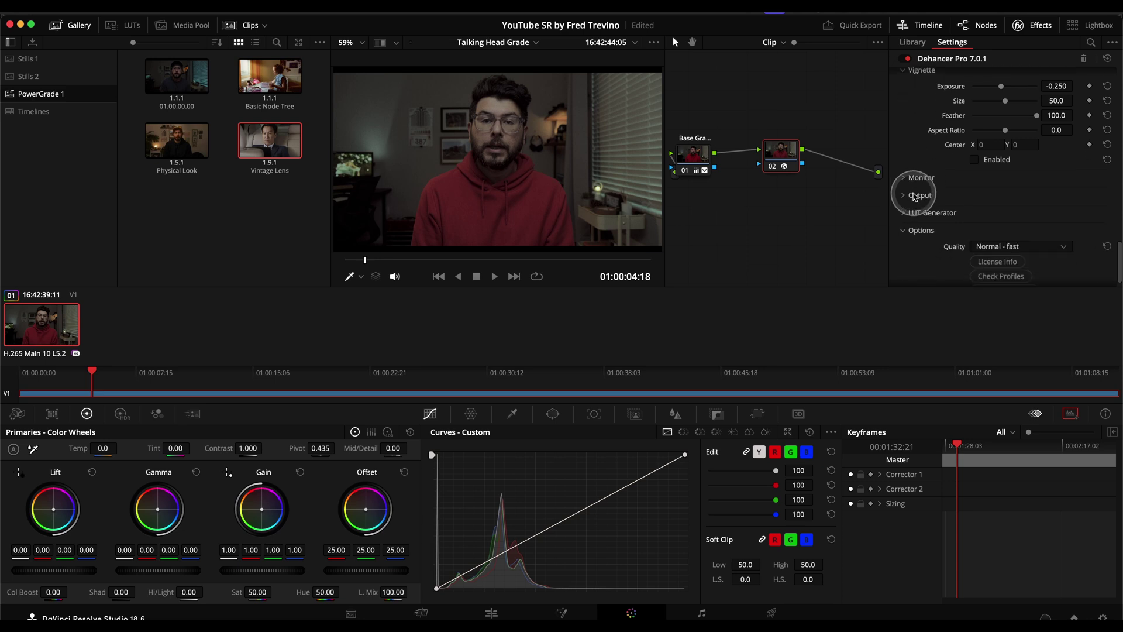
{"action": "scroll", "coordinate": [930, 172], "scroll_direction": "up", "scroll_amount": 10}
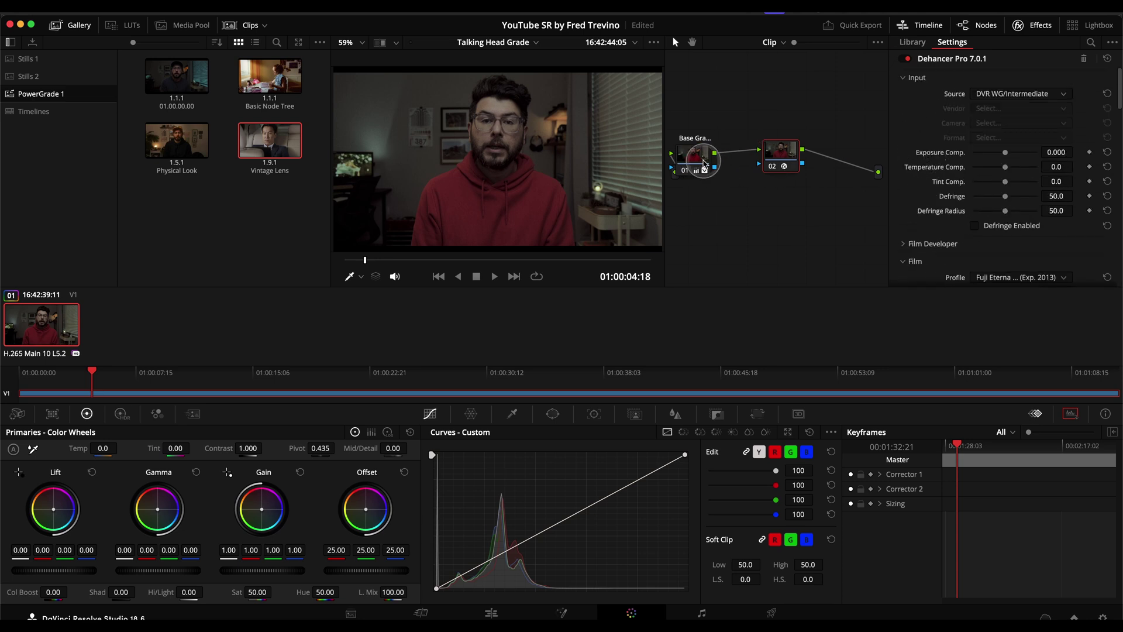
{"action": "left_click_drag", "start_coordinate": [693, 153], "coordinate": [787, 164]}
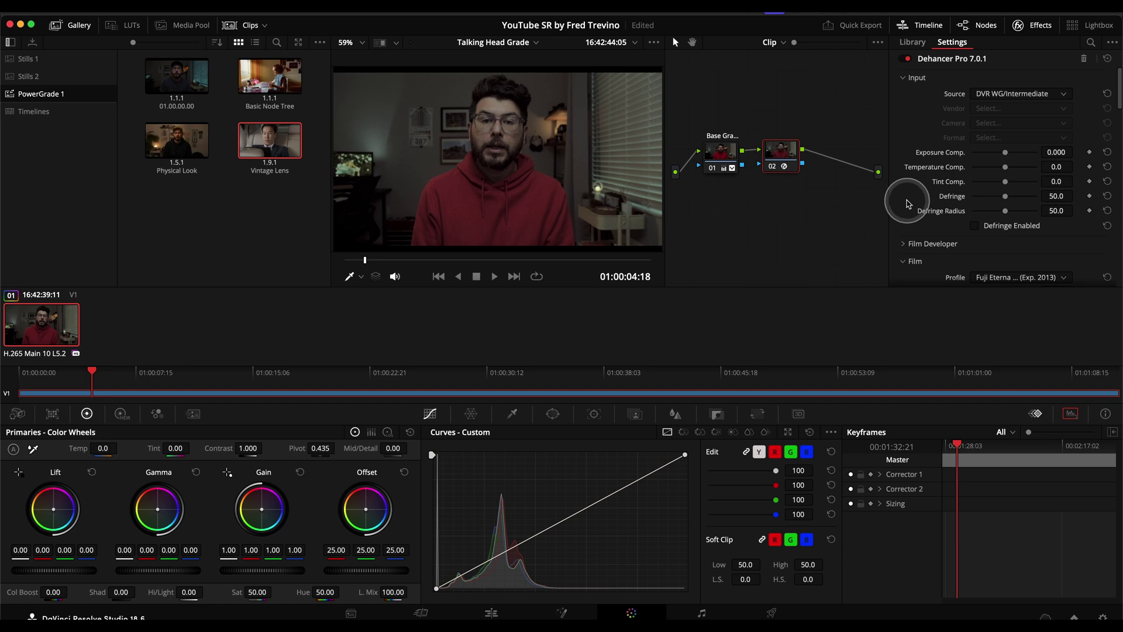
Bypass and re-enable Dehancer node 02 repeatedly with Ctrl+D, sample the red hoodie, and nudge the node right
{"action": "scroll", "coordinate": [909, 202], "scroll_direction": "down", "scroll_amount": 5}
{"action": "scroll", "coordinate": [909, 203], "scroll_direction": "up", "scroll_amount": 4}
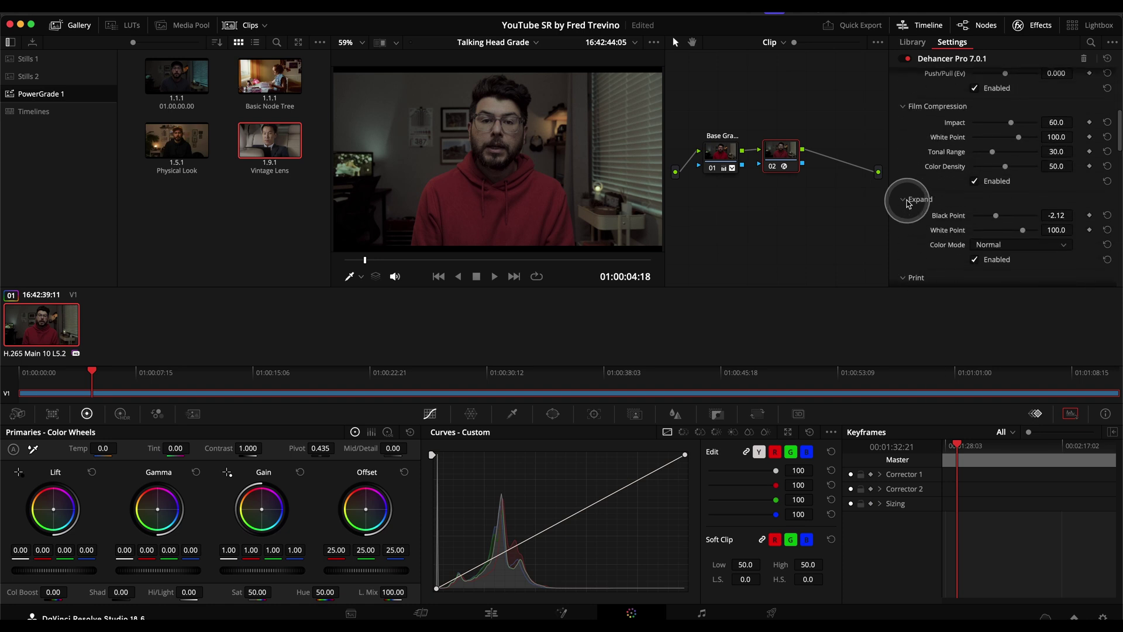
{"action": "scroll", "coordinate": [908, 203], "scroll_direction": "up", "scroll_amount": 1}
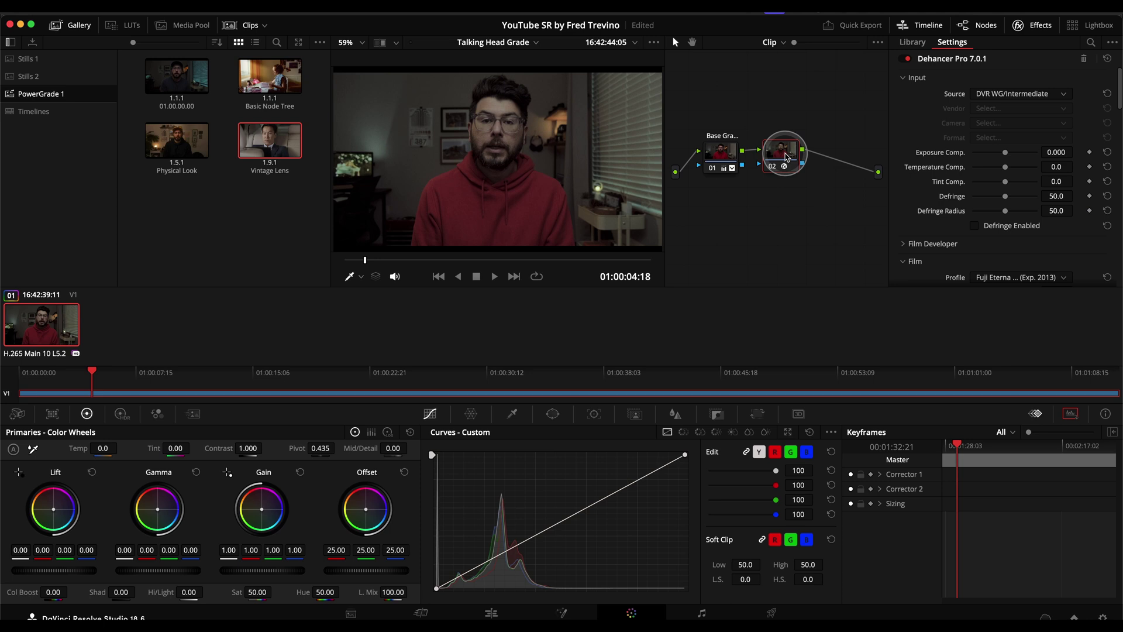
{"action": "key", "text": "ctrl+d"}
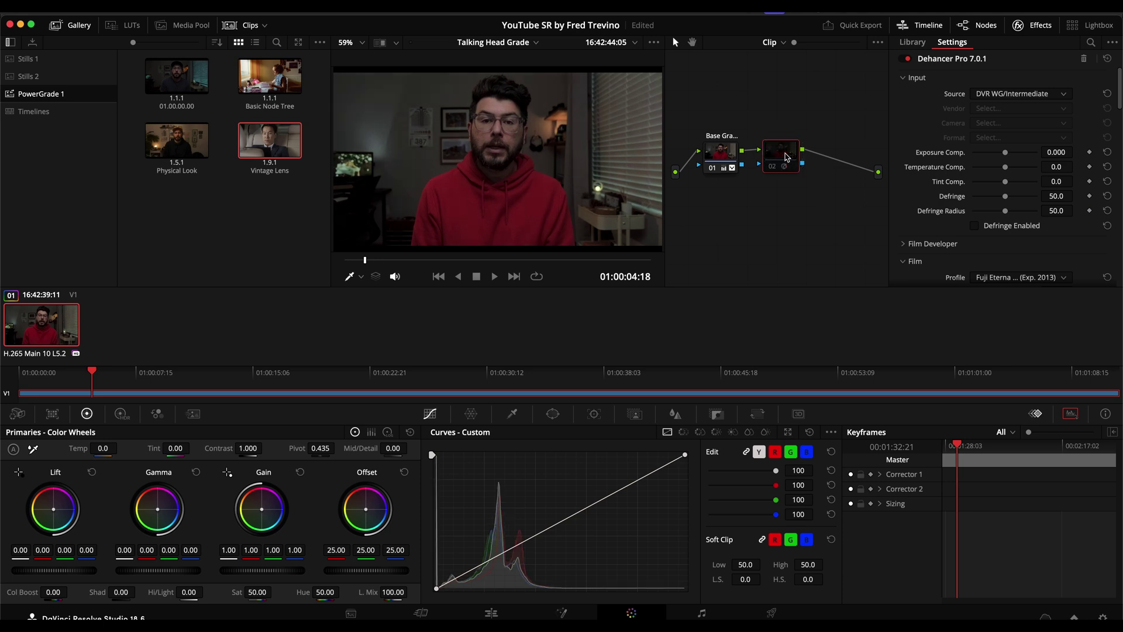
{"action": "key", "text": "ctrl+d"}
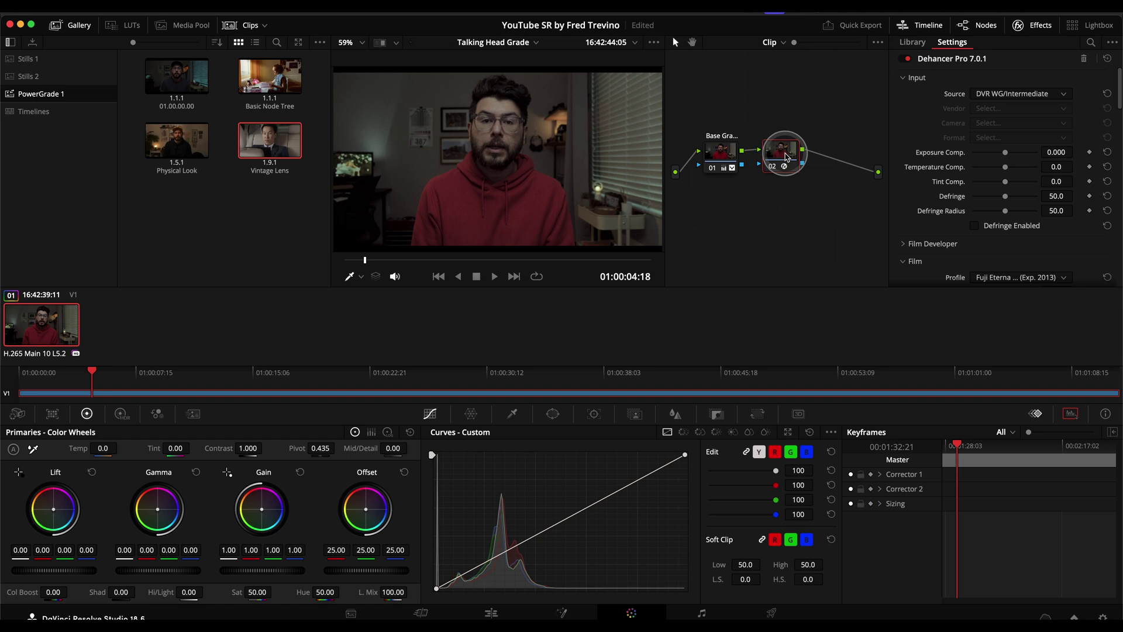
{"action": "key", "text": "ctrl+d"}
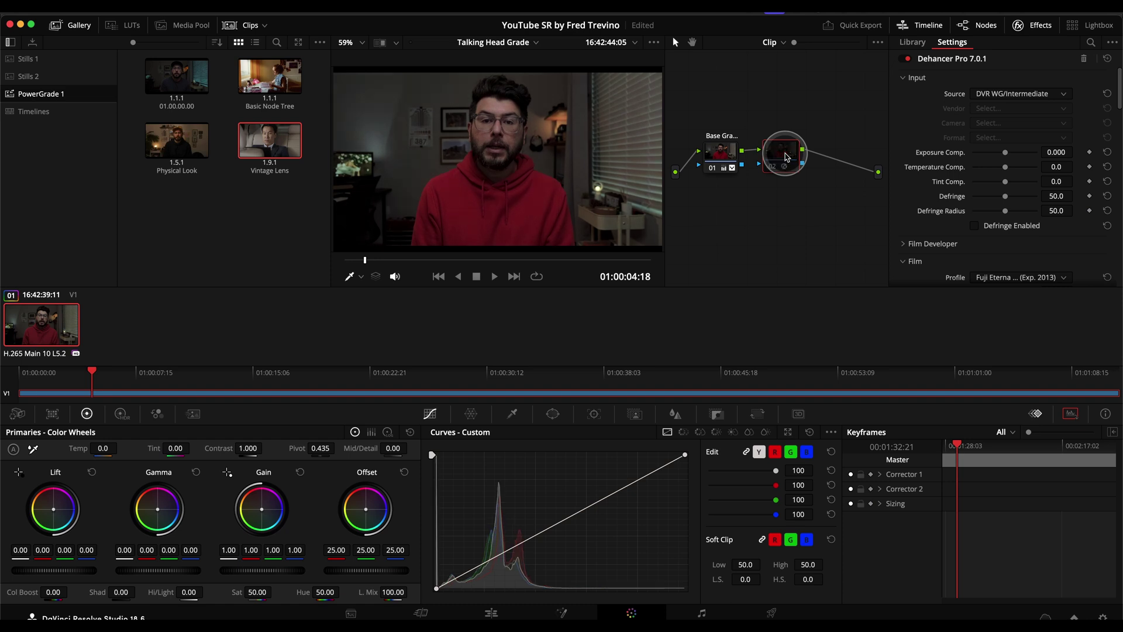
{"action": "key", "text": "ctrl+d"}
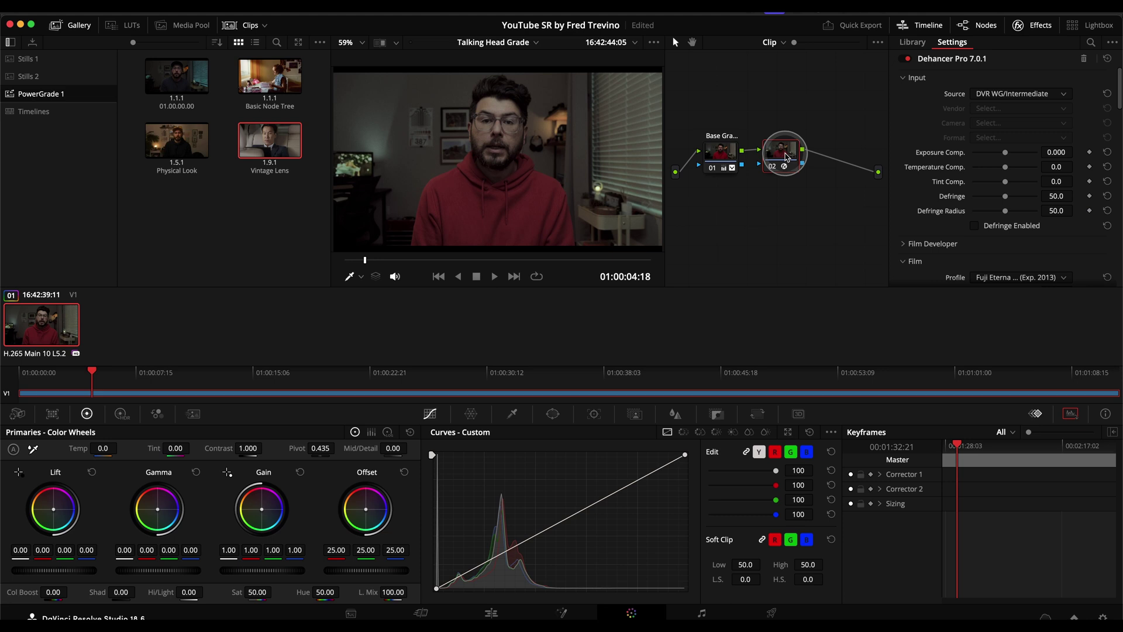
{"action": "key", "text": "ctrl+d"}
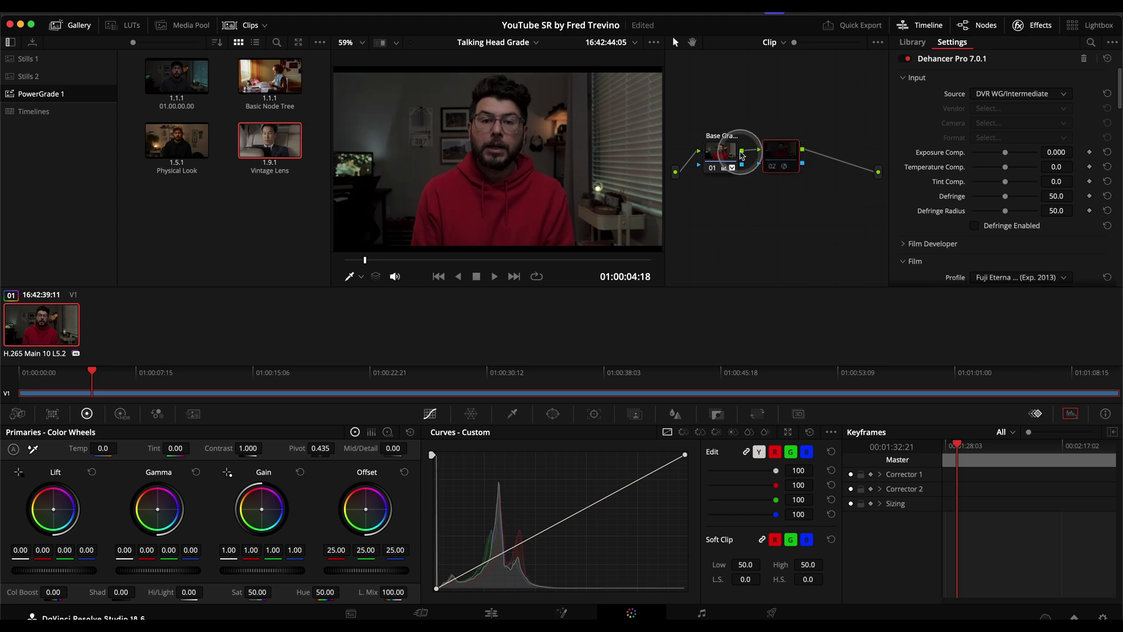
{"action": "key", "text": "ctrl+d"}
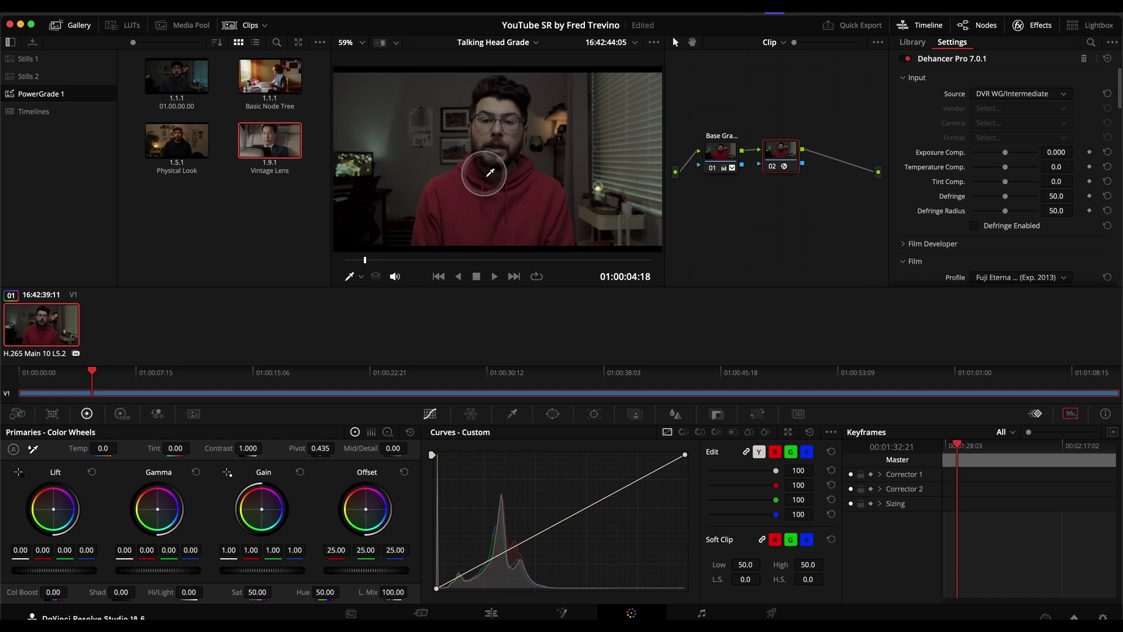
{"action": "key", "text": "ctrl+d"}
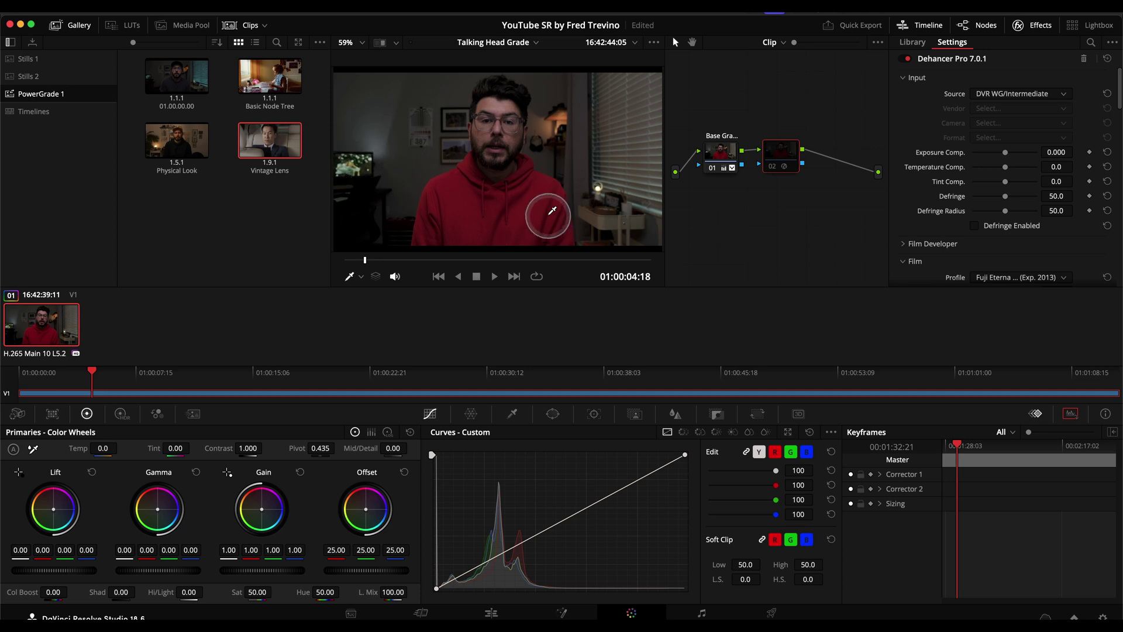
{"action": "left_click", "coordinate": [534, 191]}
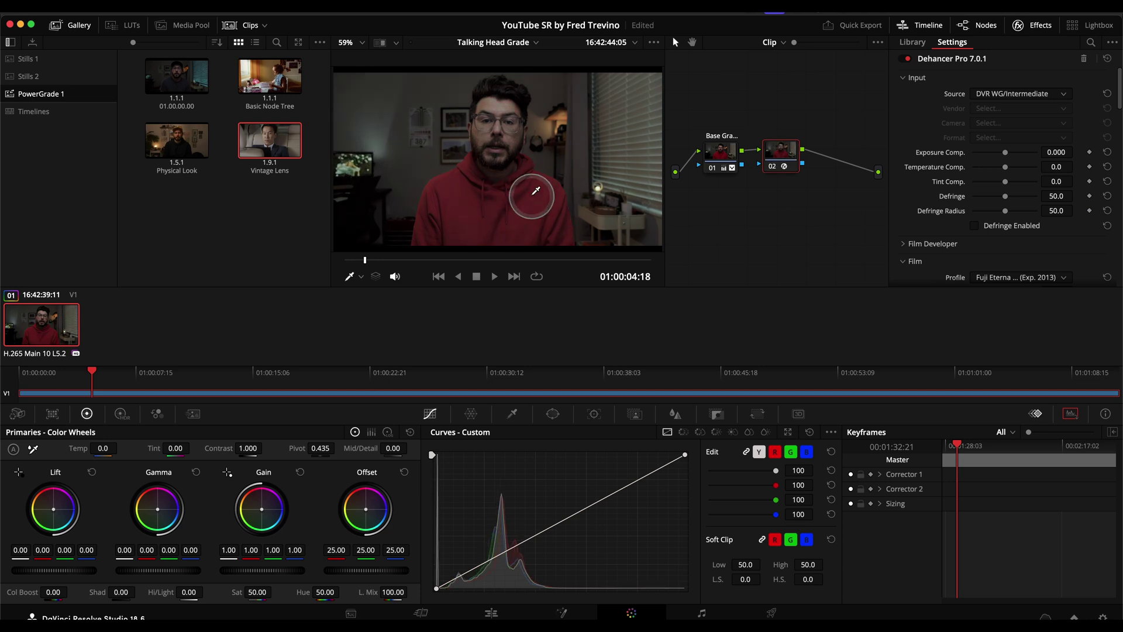
{"action": "left_click_drag", "start_coordinate": [779, 158], "coordinate": [798, 156]}
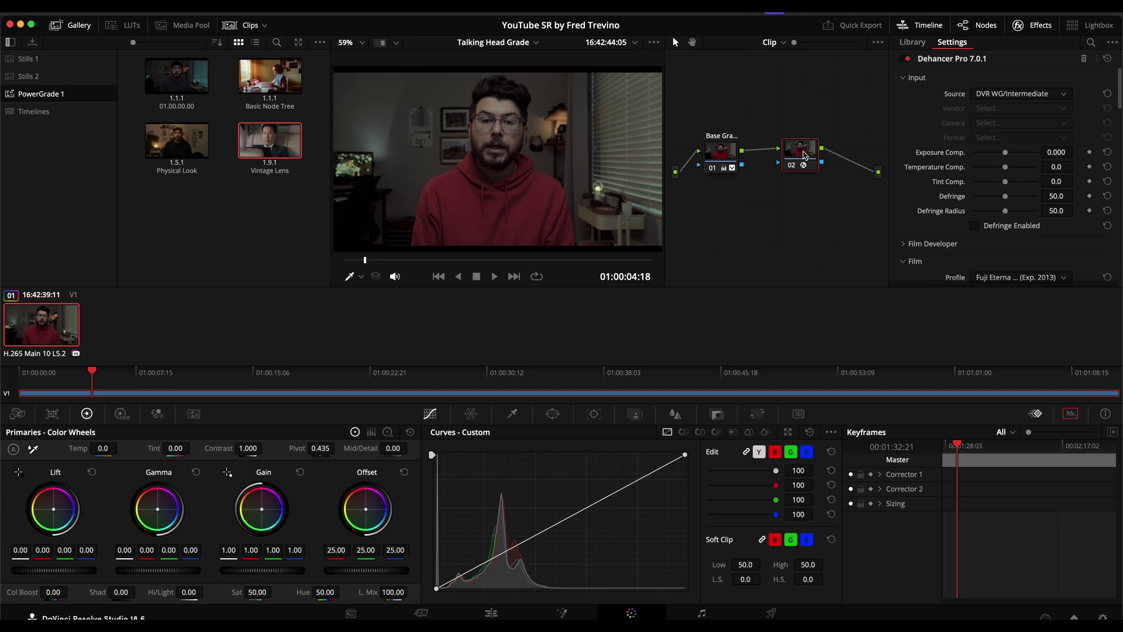
Spread the Base Grade and Dehancer nodes apart in the node graph, leaving Base Grade selected
{"action": "left_click_drag", "start_coordinate": [804, 155], "coordinate": [792, 152]}
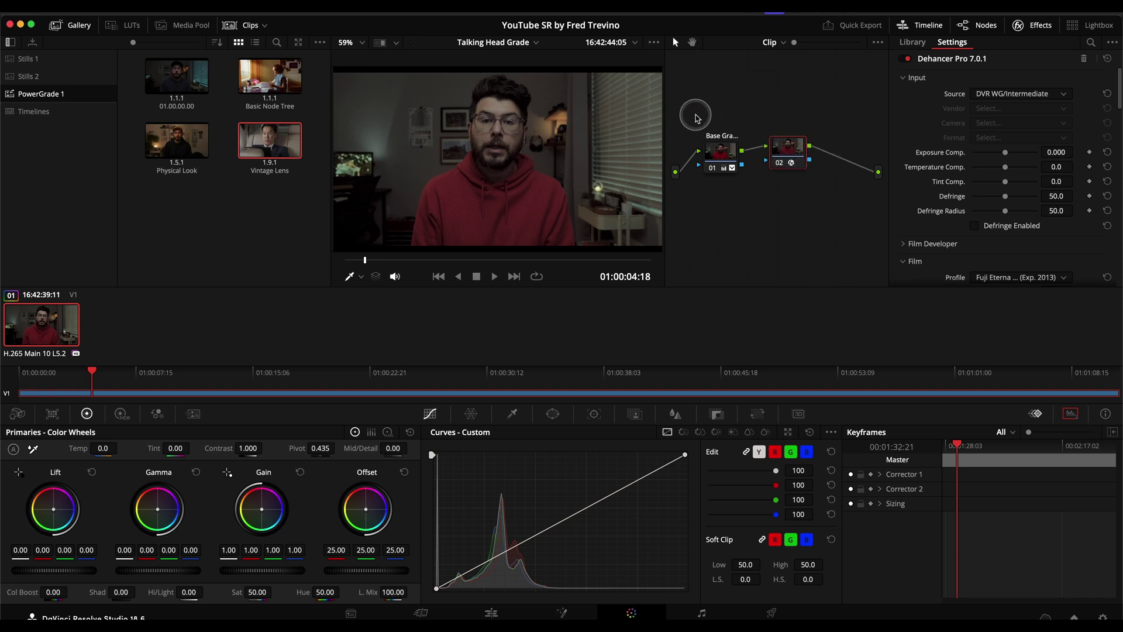
{"action": "left_click_drag", "start_coordinate": [697, 113], "coordinate": [840, 186]}
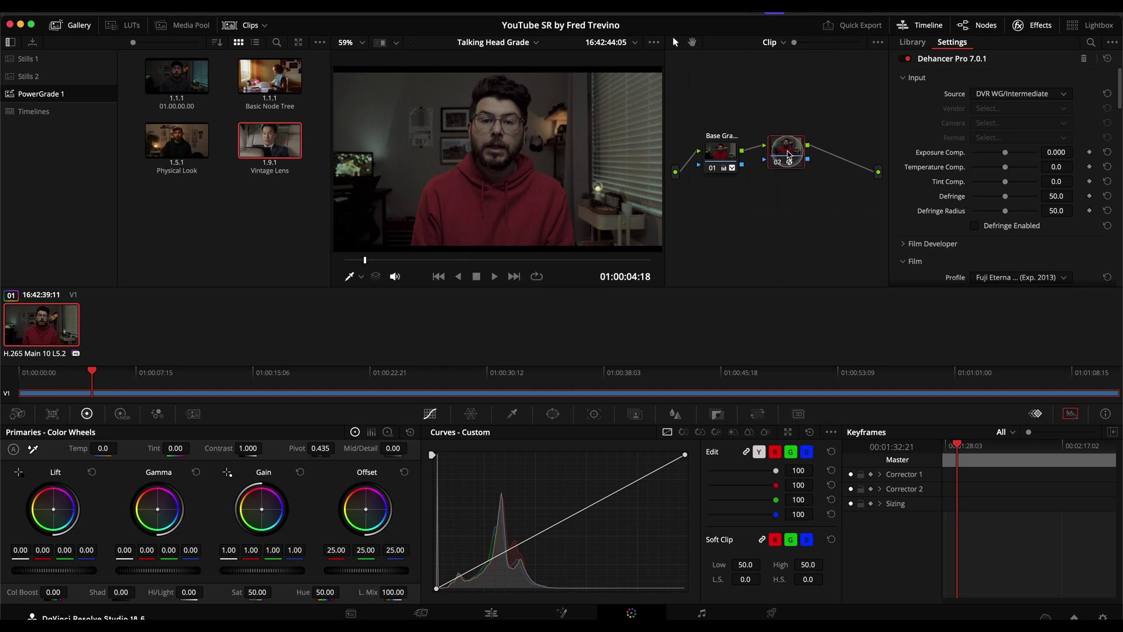
{"action": "left_click_drag", "start_coordinate": [788, 153], "coordinate": [848, 150]}
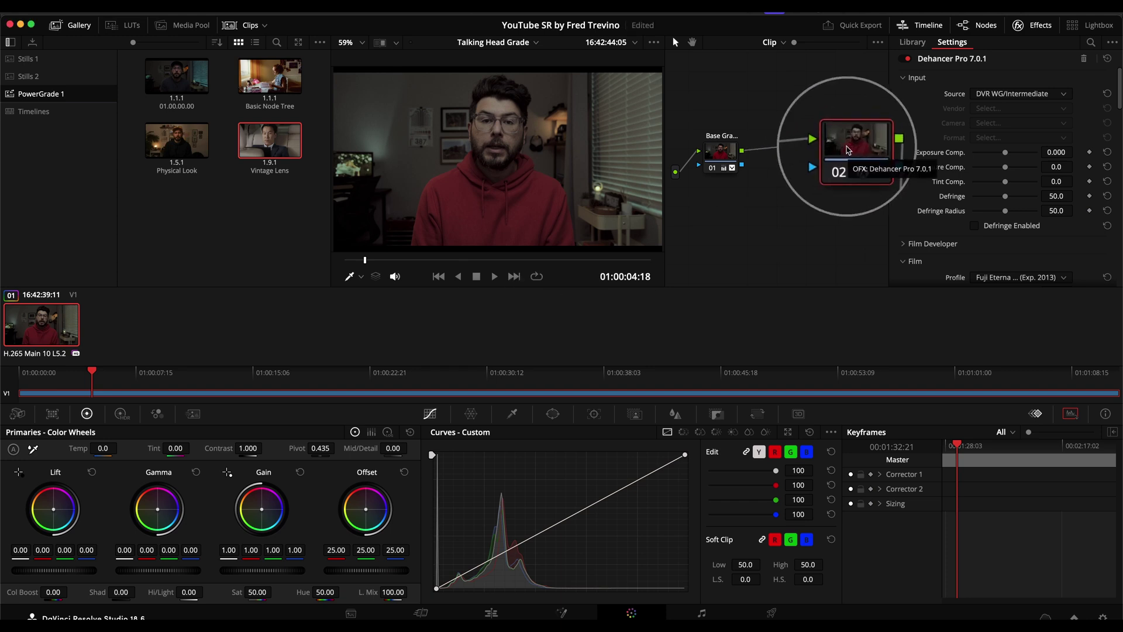
{"action": "left_click", "coordinate": [728, 153]}
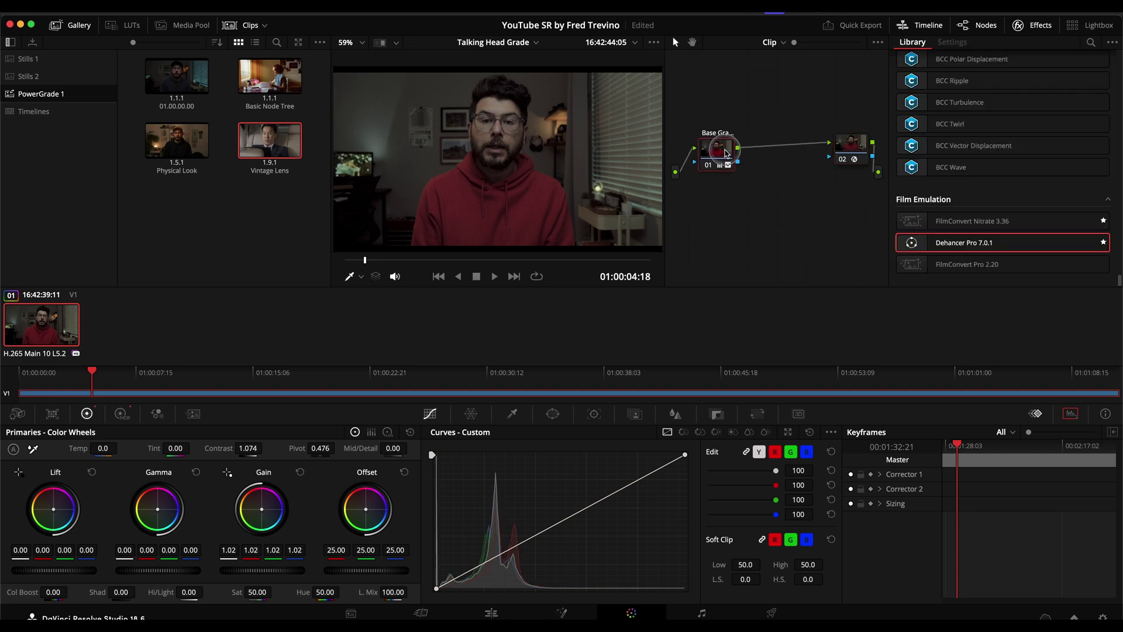
Close the Effects Library, add empty serial node 02 after Base Grade, and show the Window tools
{"action": "left_click", "coordinate": [1035, 25]}
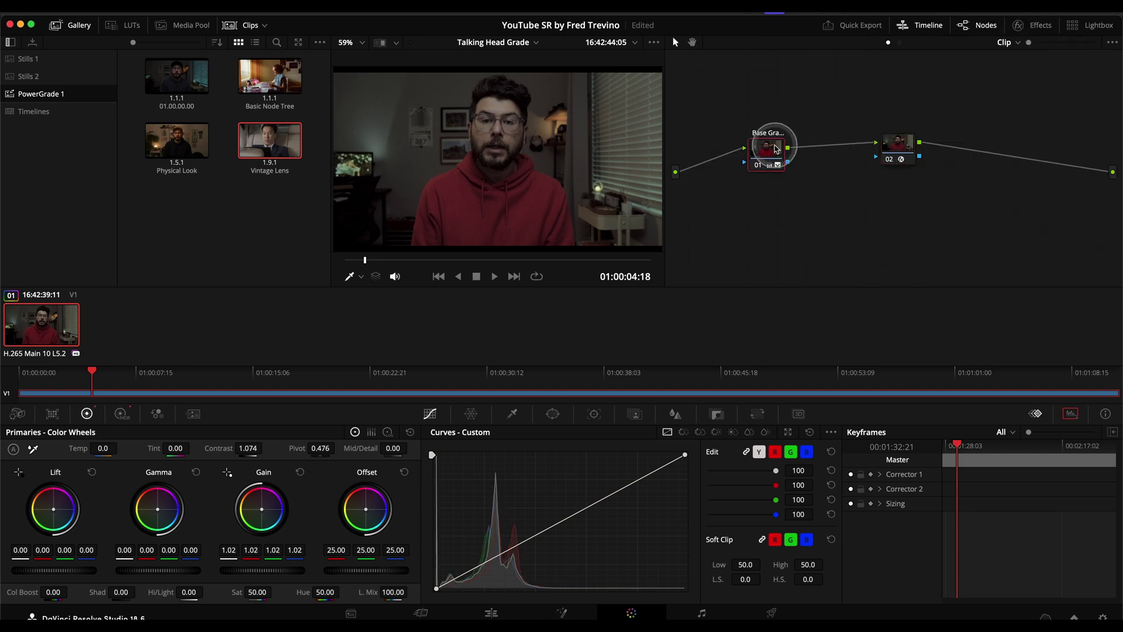
{"action": "key", "text": "alt+s"}
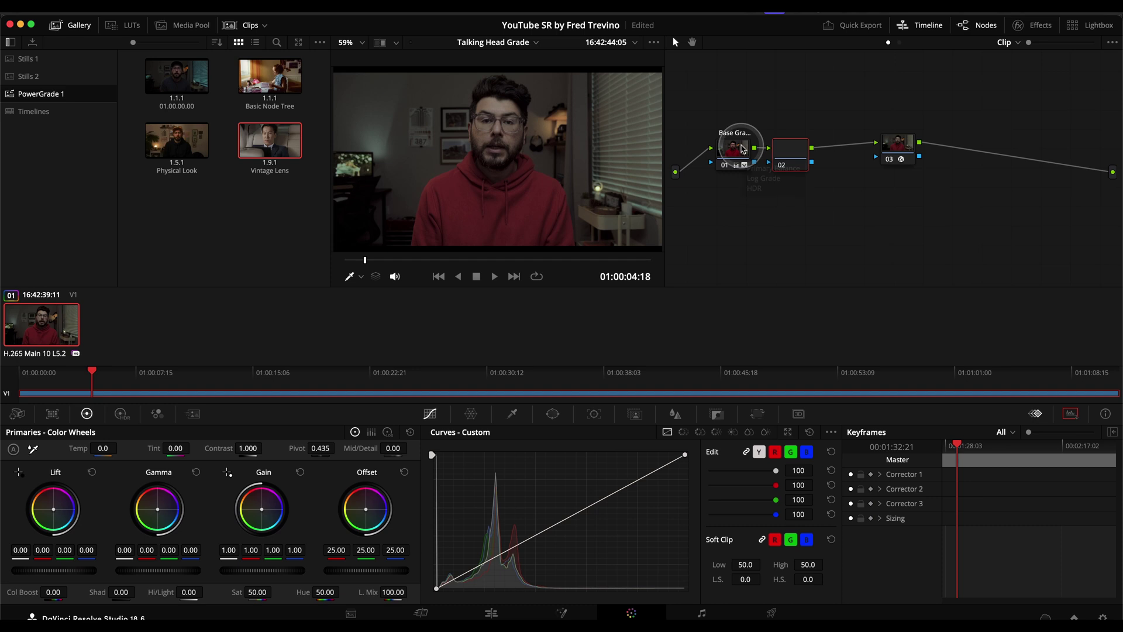
{"action": "left_click_drag", "start_coordinate": [806, 162], "coordinate": [819, 155]}
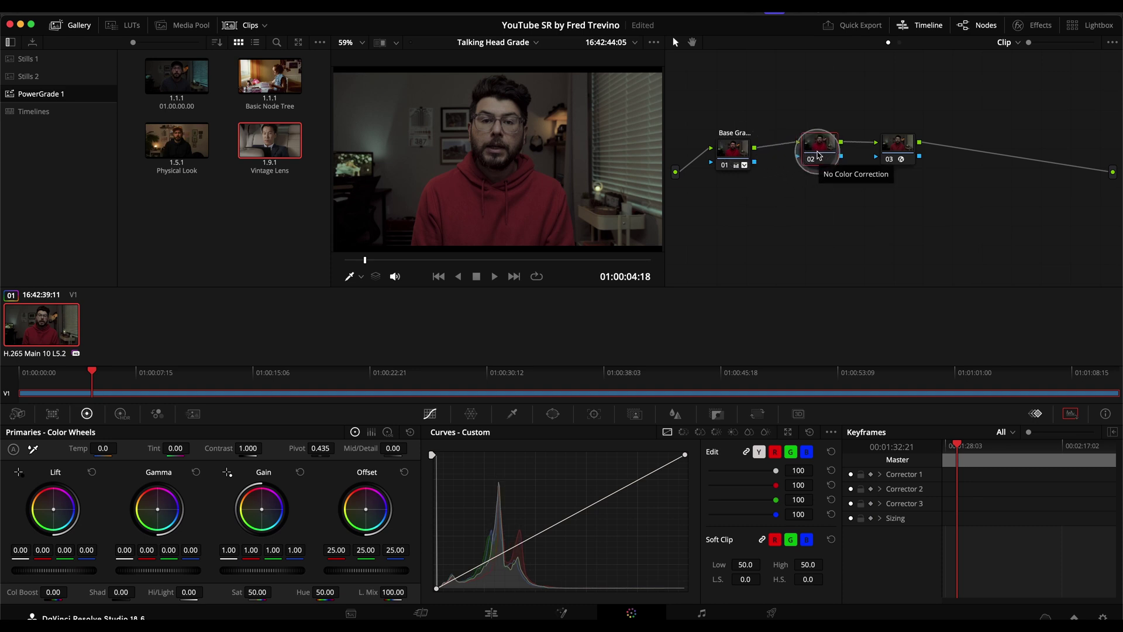
{"action": "left_click", "coordinate": [550, 415]}
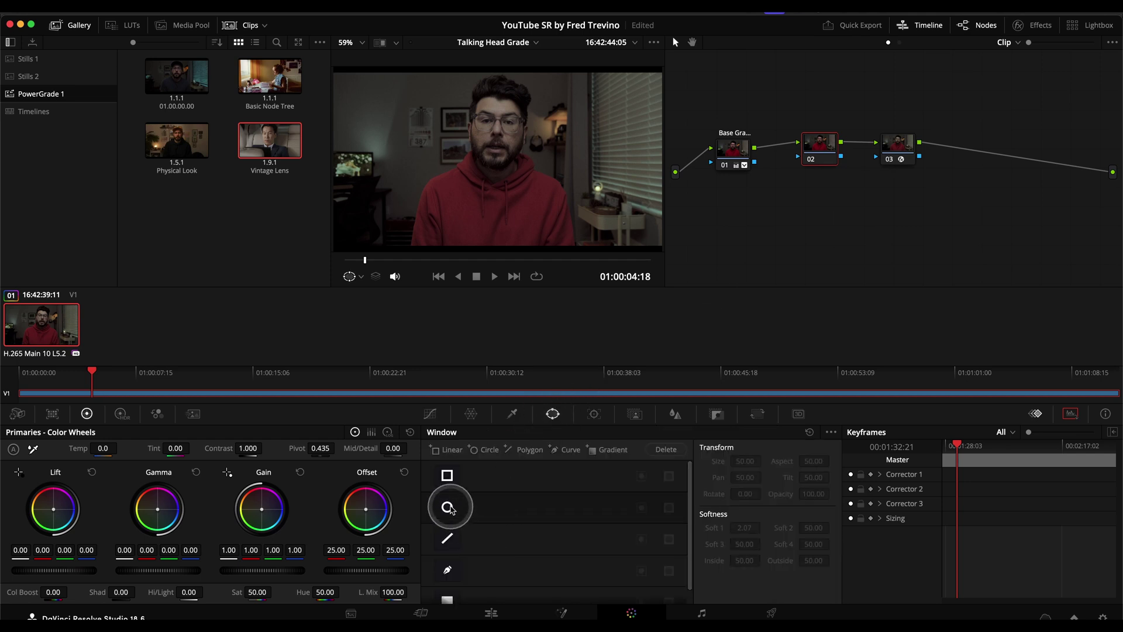
Draw a closed Curve window around the window blinds with Soft 1 set to 7.92
{"action": "left_click", "coordinate": [448, 573]}
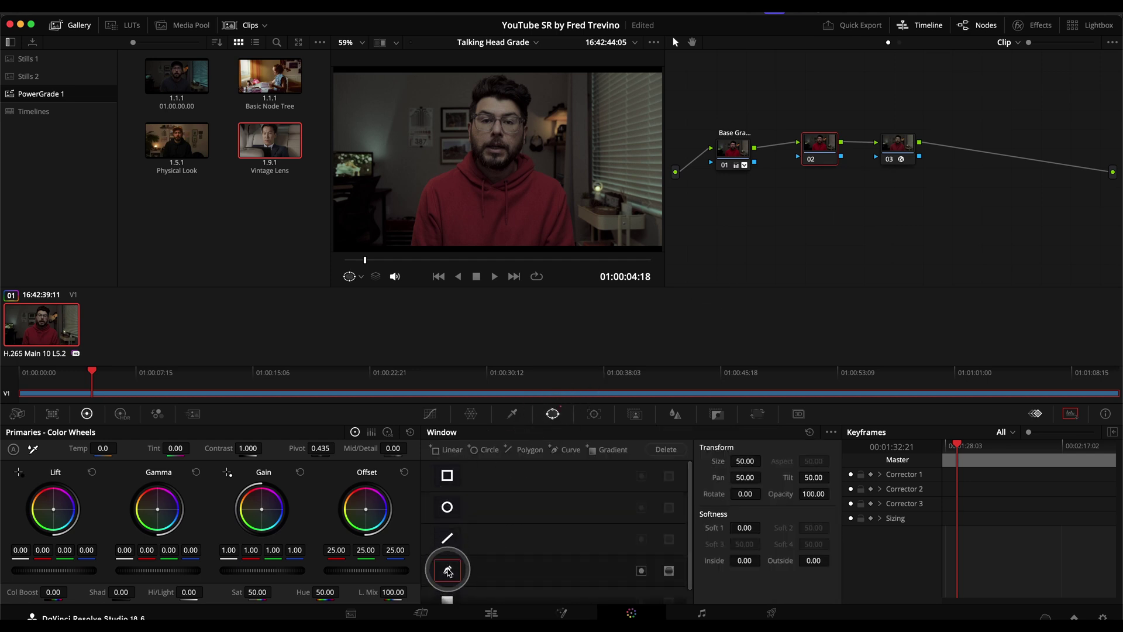
{"action": "left_click", "coordinate": [592, 74]}
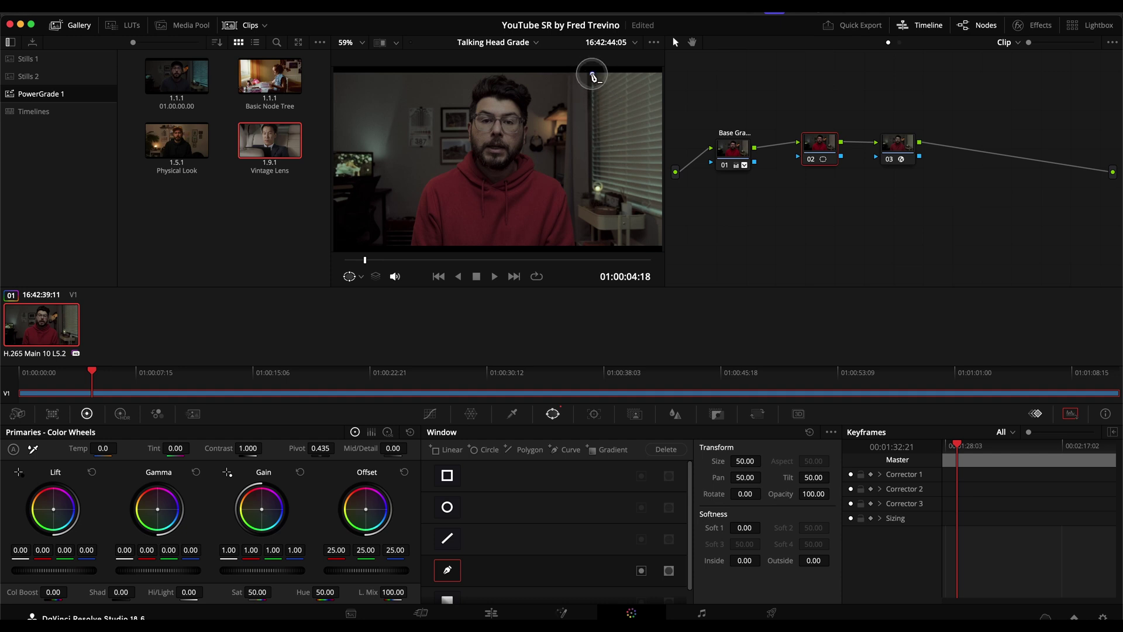
{"action": "left_click", "coordinate": [591, 193]}
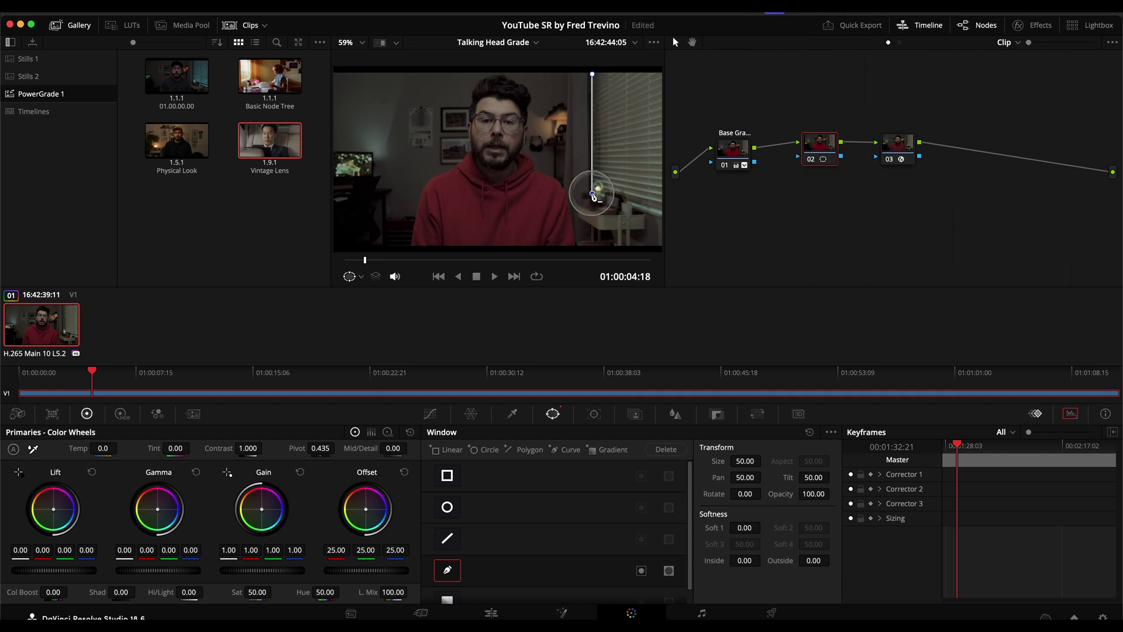
{"action": "left_click", "coordinate": [659, 217]}
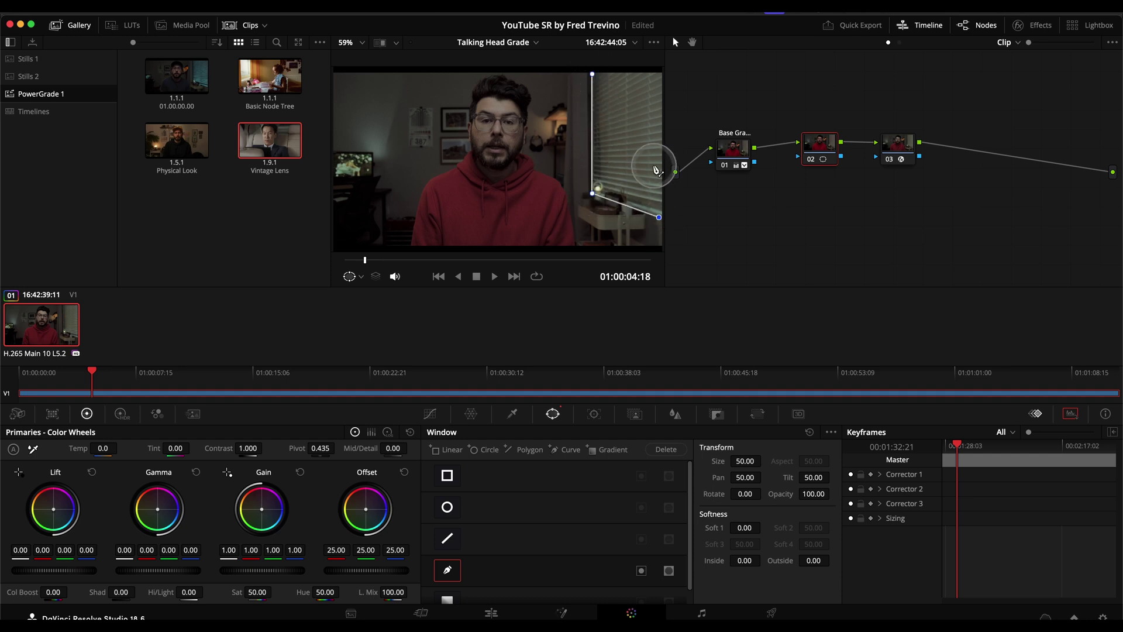
{"action": "left_click", "coordinate": [660, 72]}
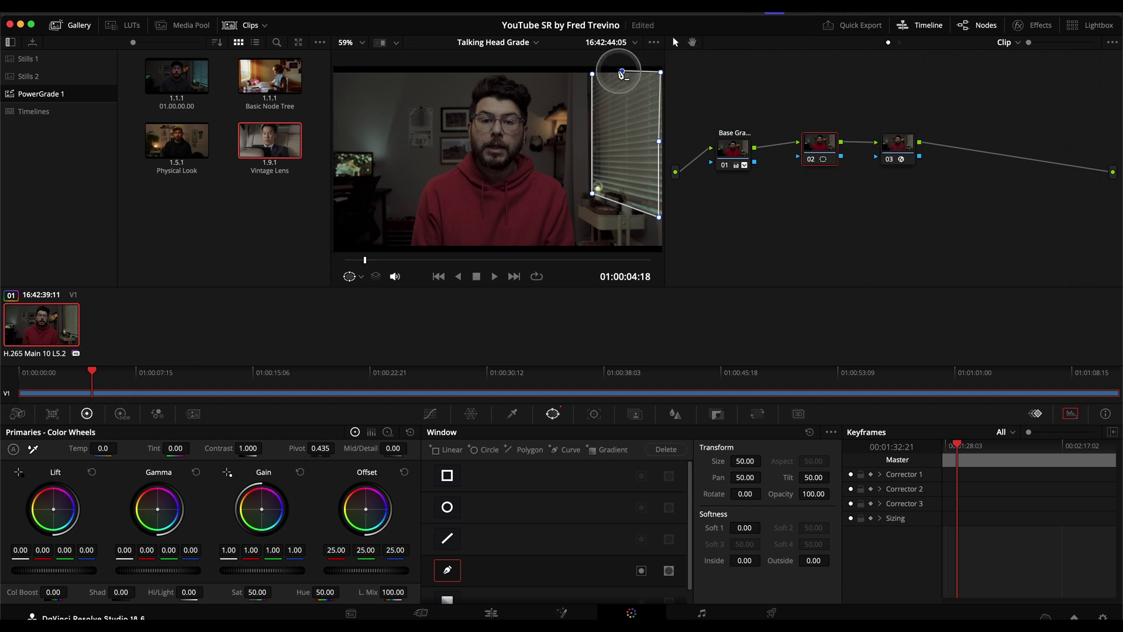
{"action": "left_click", "coordinate": [592, 74]}
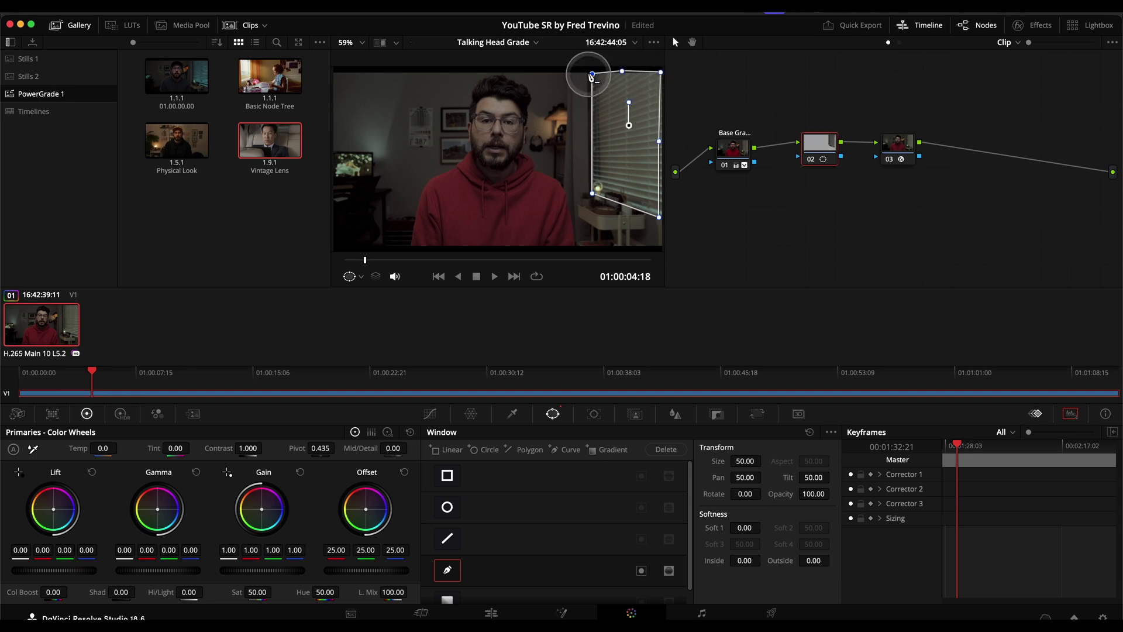
{"action": "key", "text": "shift+h"}
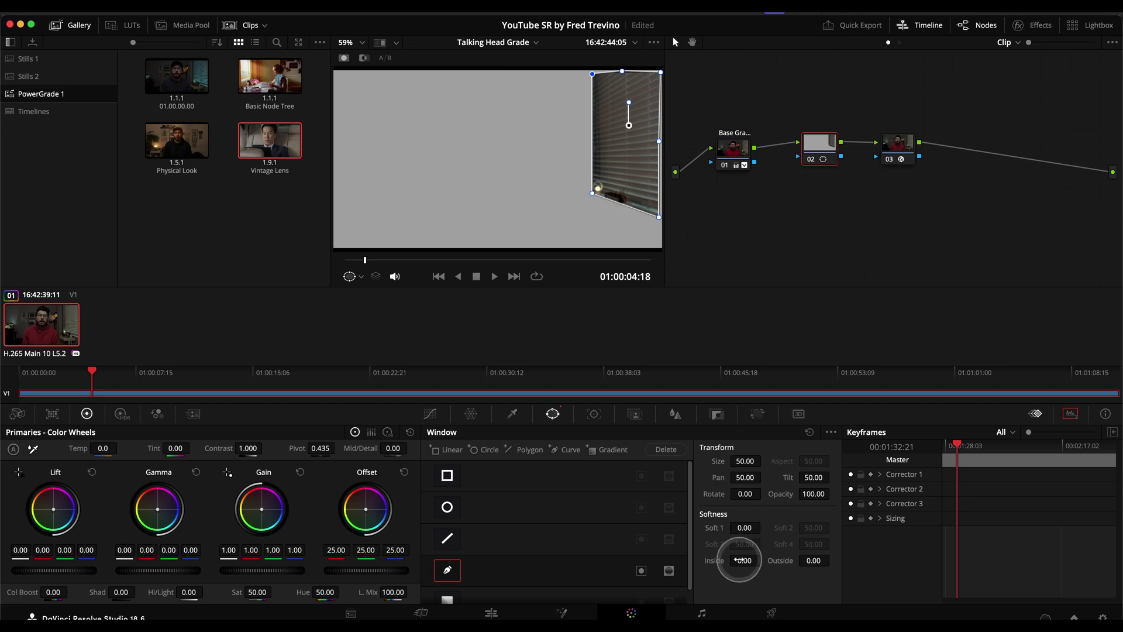
{"action": "left_click_drag", "start_coordinate": [744, 528], "coordinate": [884, 519]}
{"action": "key", "text": "shift+h"}
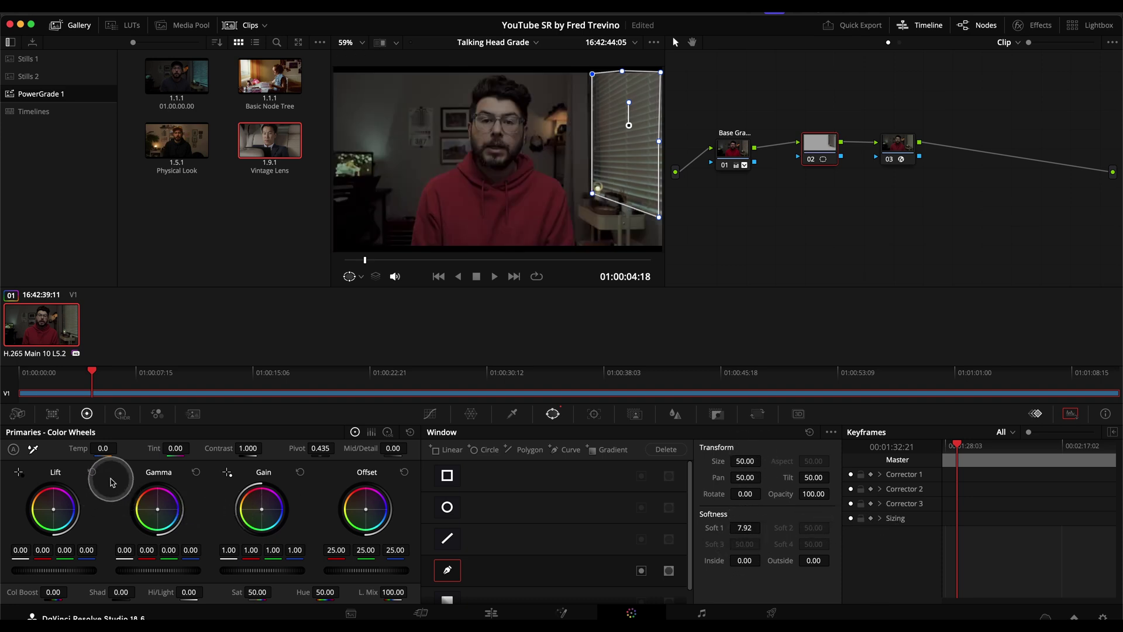
Cool the blinds to Temp -1090 and Tint -30, refine the mask, then add a serial node
{"action": "left_click_drag", "start_coordinate": [103, 448], "coordinate": [52, 449]}
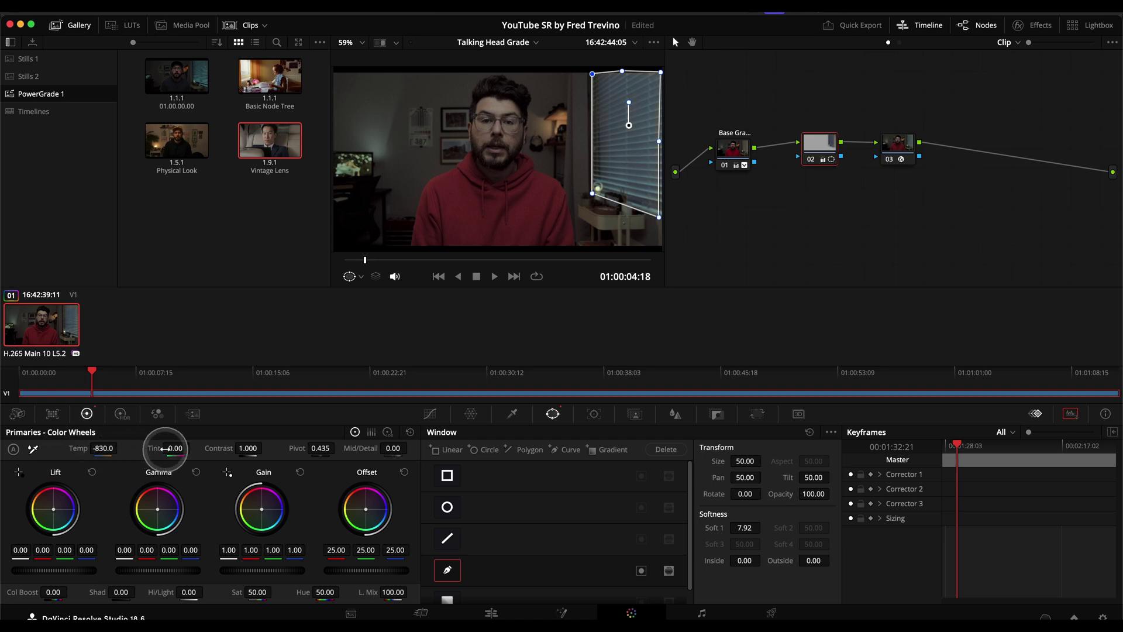
{"action": "left_click_drag", "start_coordinate": [169, 448], "coordinate": [131, 449]}
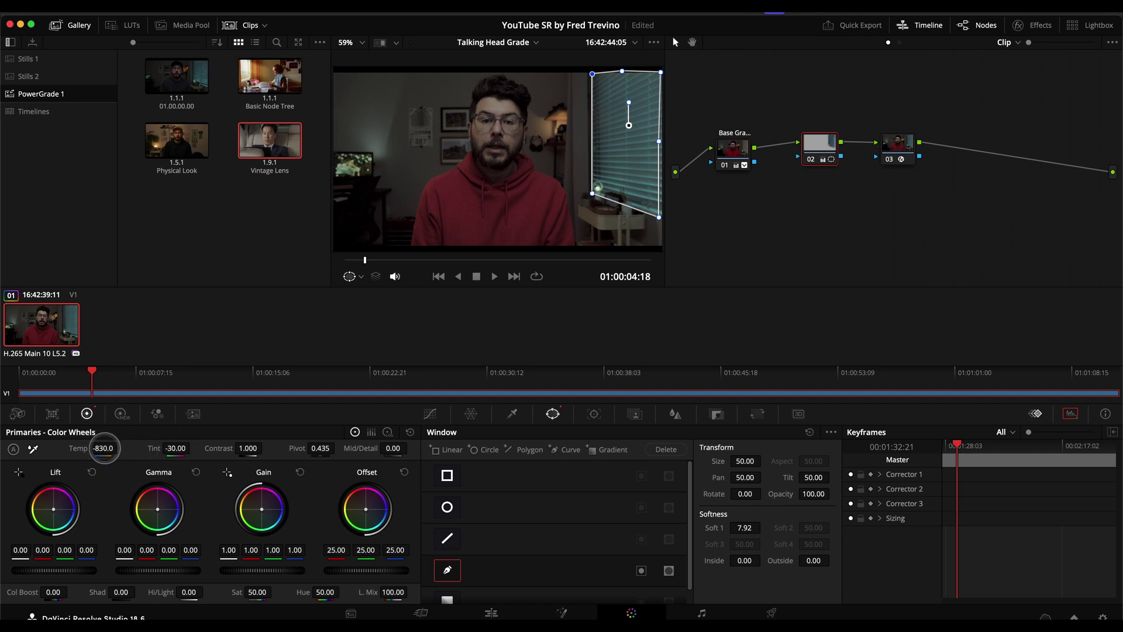
{"action": "left_click_drag", "start_coordinate": [104, 448], "coordinate": [94, 448]}
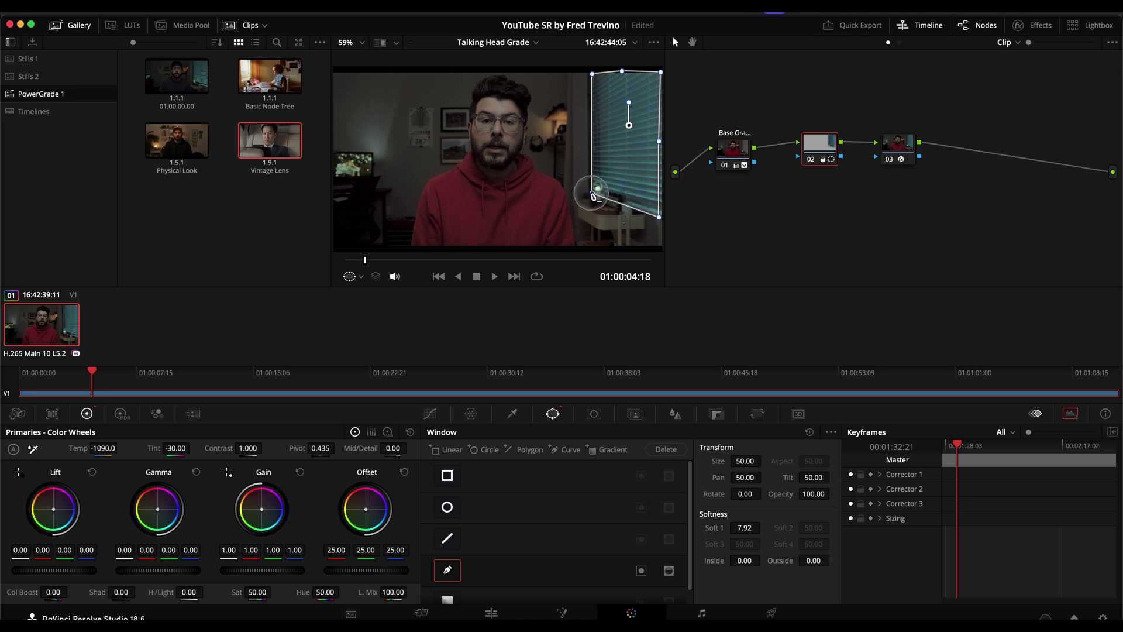
{"action": "mouse_move", "coordinate": [593, 196]}
{"action": "left_mouse_down"}
{"action": "mouse_move", "coordinate": [592, 177]}
{"action": "mouse_move", "coordinate": [623, 212]}
{"action": "mouse_move", "coordinate": [590, 176]}
{"action": "left_mouse_up"}
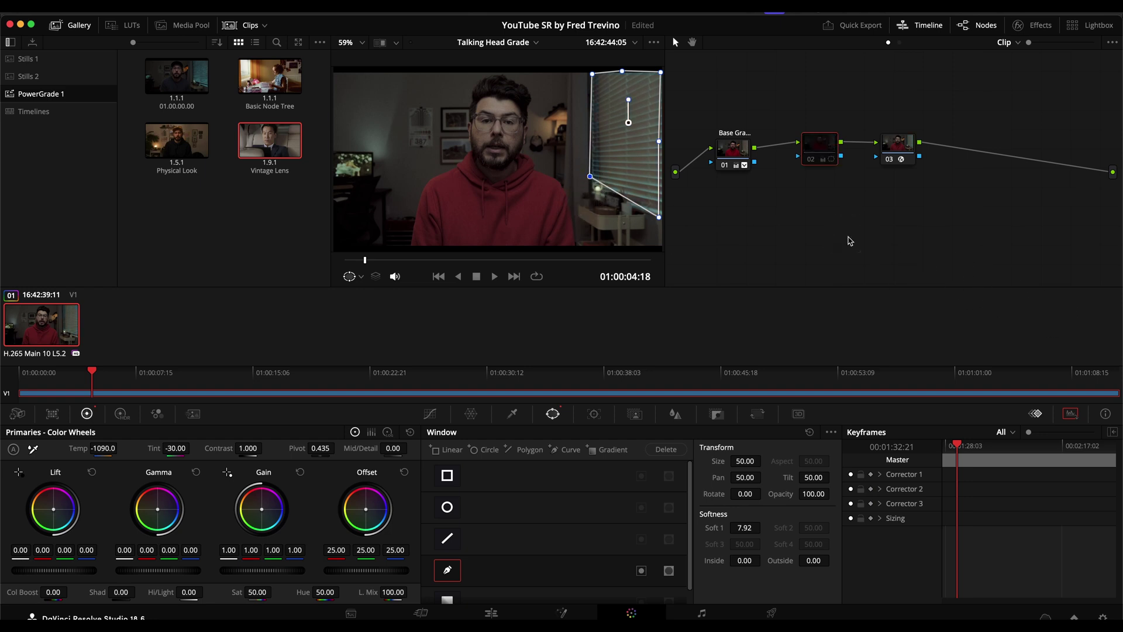
{"action": "left_click_drag", "start_coordinate": [731, 154], "coordinate": [736, 147]}
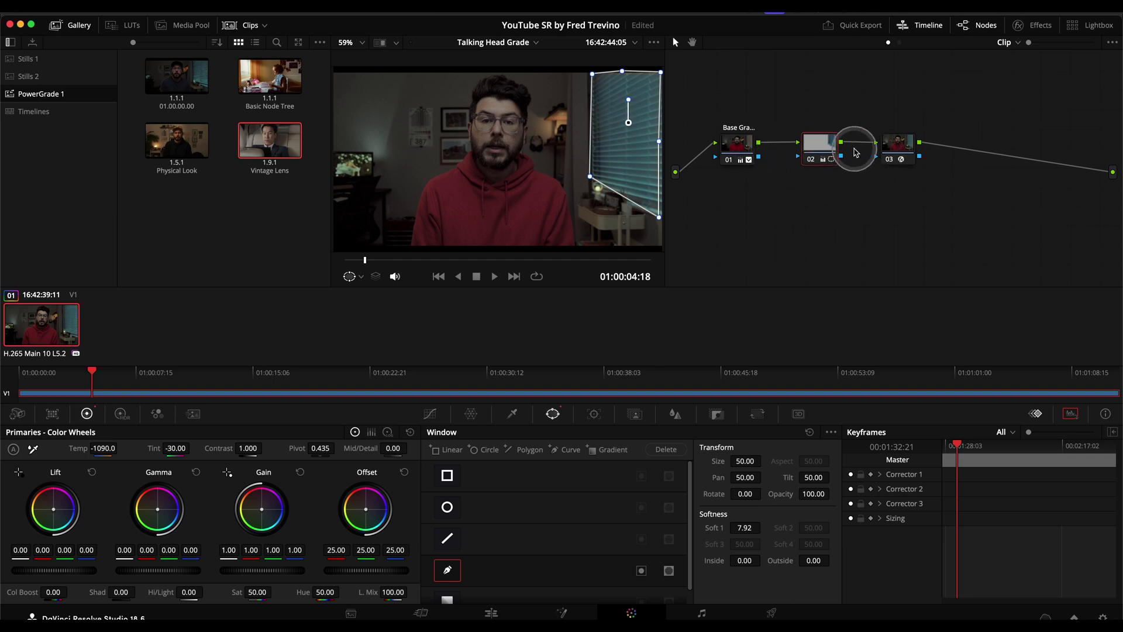
{"action": "key", "text": "alt+s"}
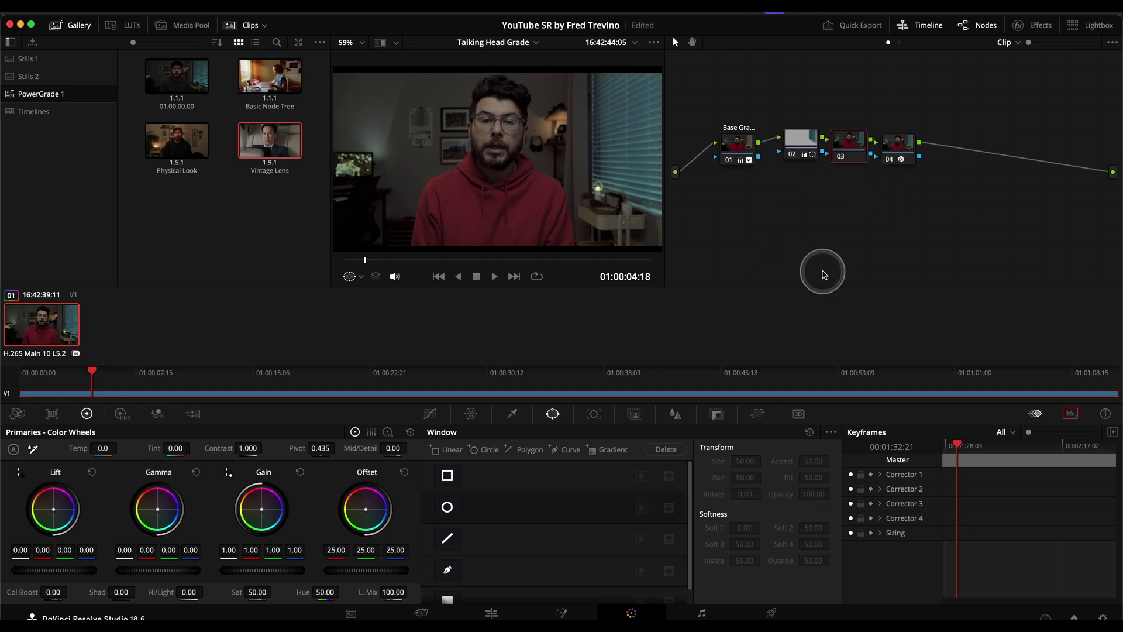
Raise node 03's HDR Global Sat to 1.21 to boost overall saturation
{"action": "left_click", "coordinate": [734, 146]}
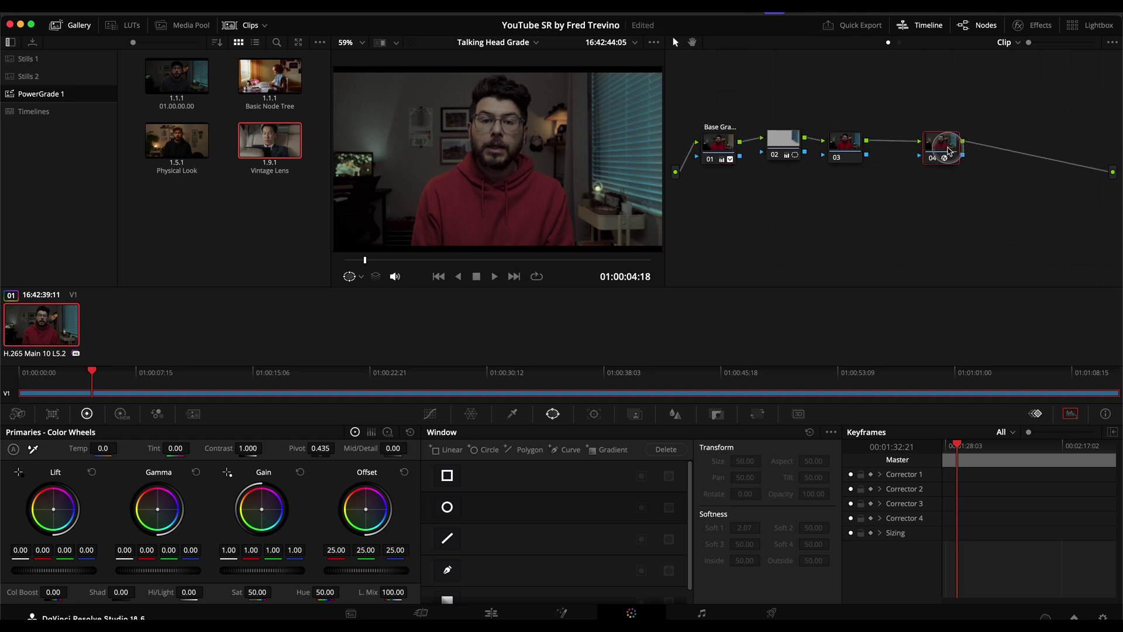
{"action": "left_click", "coordinate": [850, 154]}
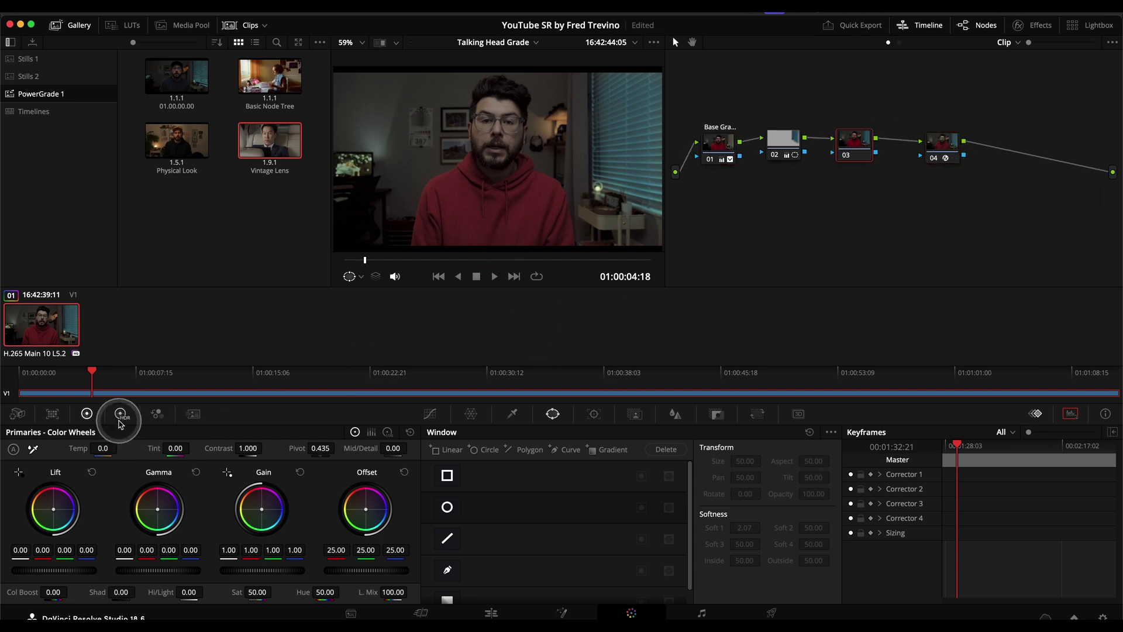
{"action": "left_click", "coordinate": [120, 420]}
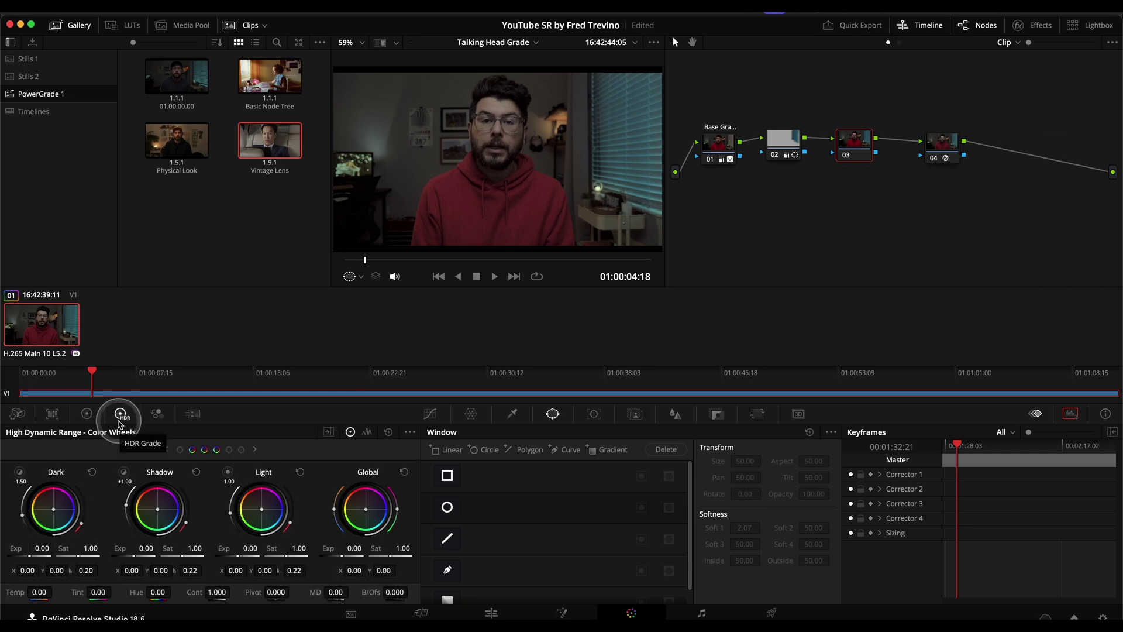
{"action": "left_click", "coordinate": [753, 269]}
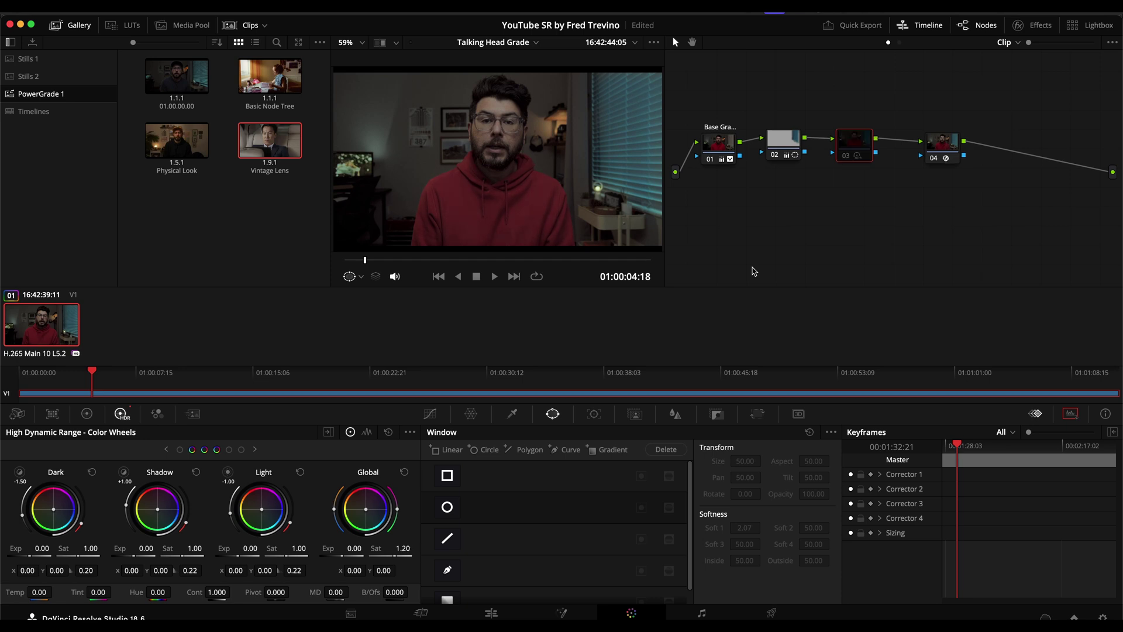
{"action": "left_click", "coordinate": [754, 270]}
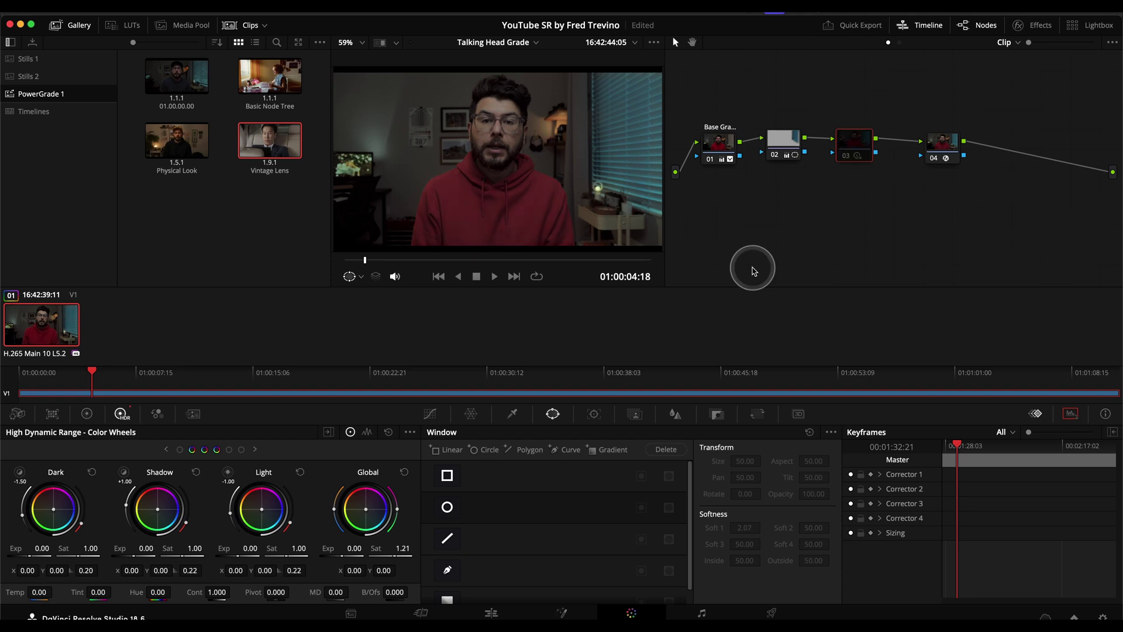
{"action": "left_click_drag", "start_coordinate": [854, 159], "coordinate": [856, 148]}
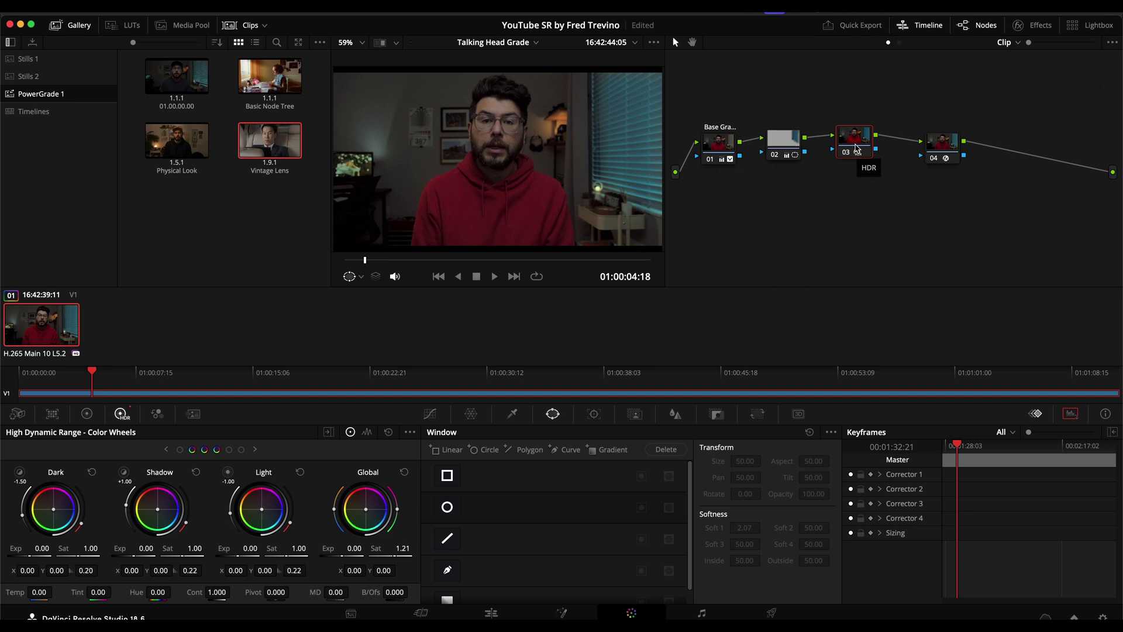
{"action": "left_click", "coordinate": [779, 153]}
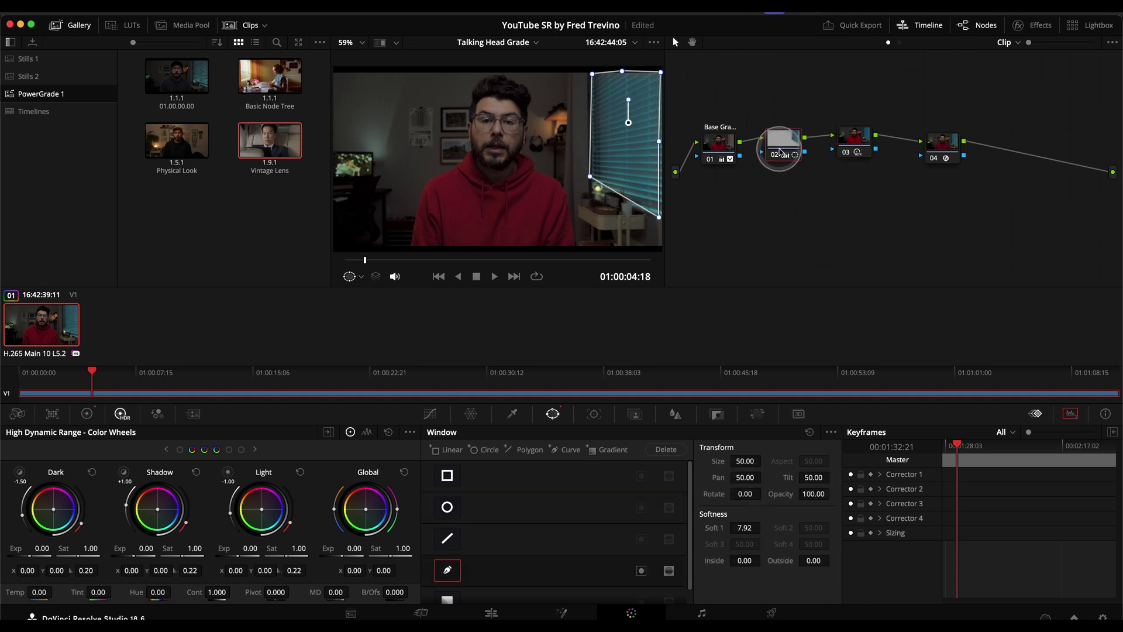
Add a parallel node keying the red hoodie via HSL qualifier: hue centre 25.2, blur radius 64.7
{"action": "key", "text": "alt+p"}
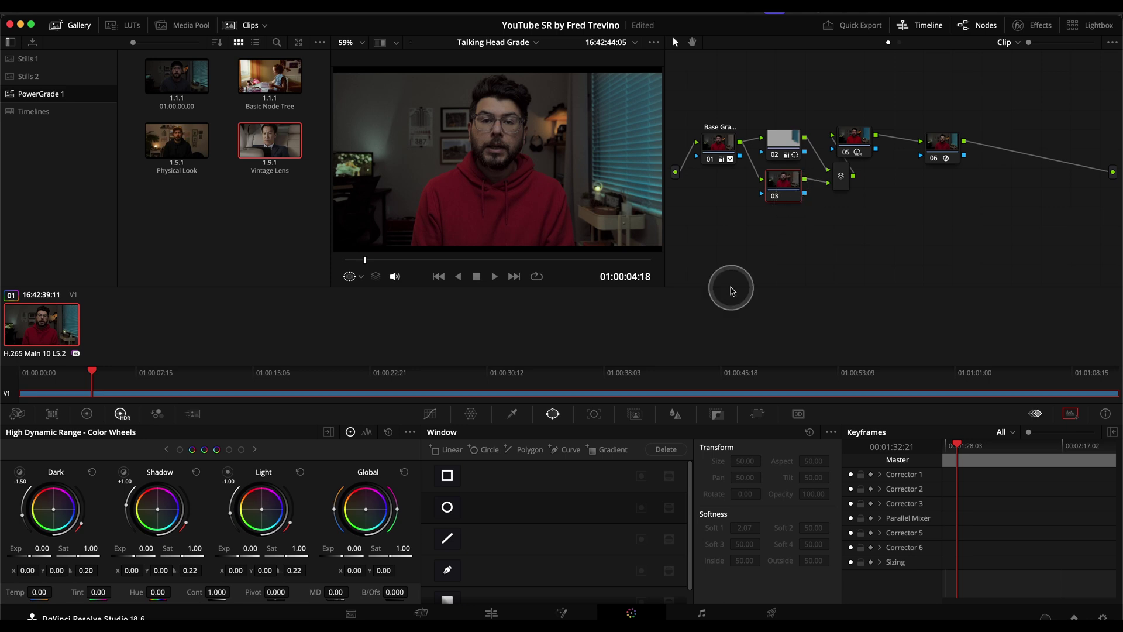
{"action": "left_click", "coordinate": [512, 413]}
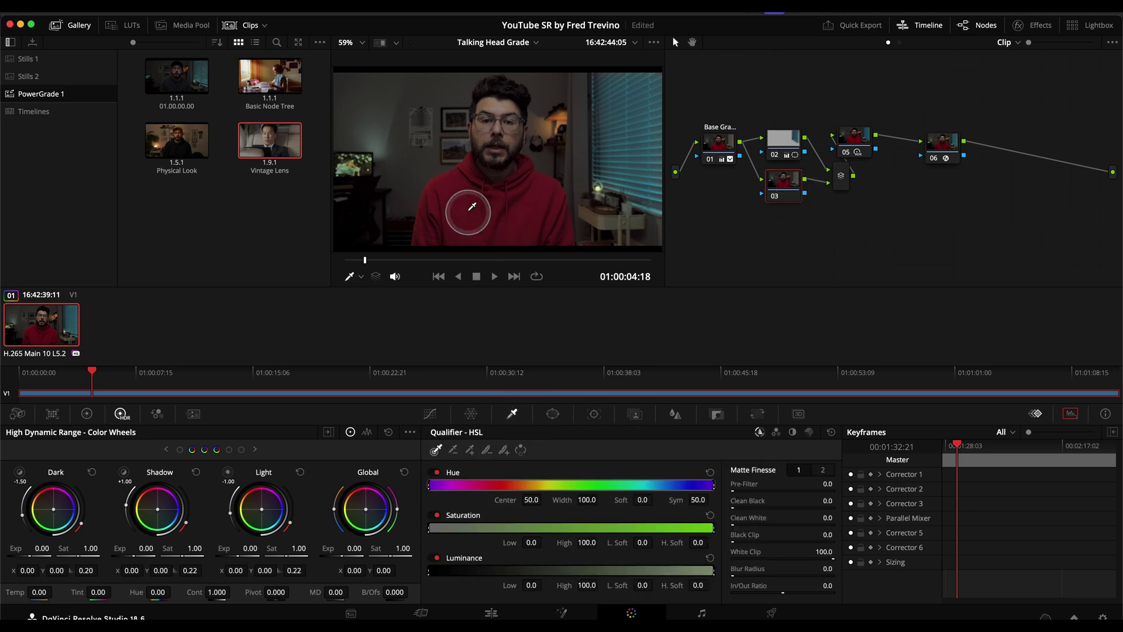
{"action": "left_click", "coordinate": [472, 207]}
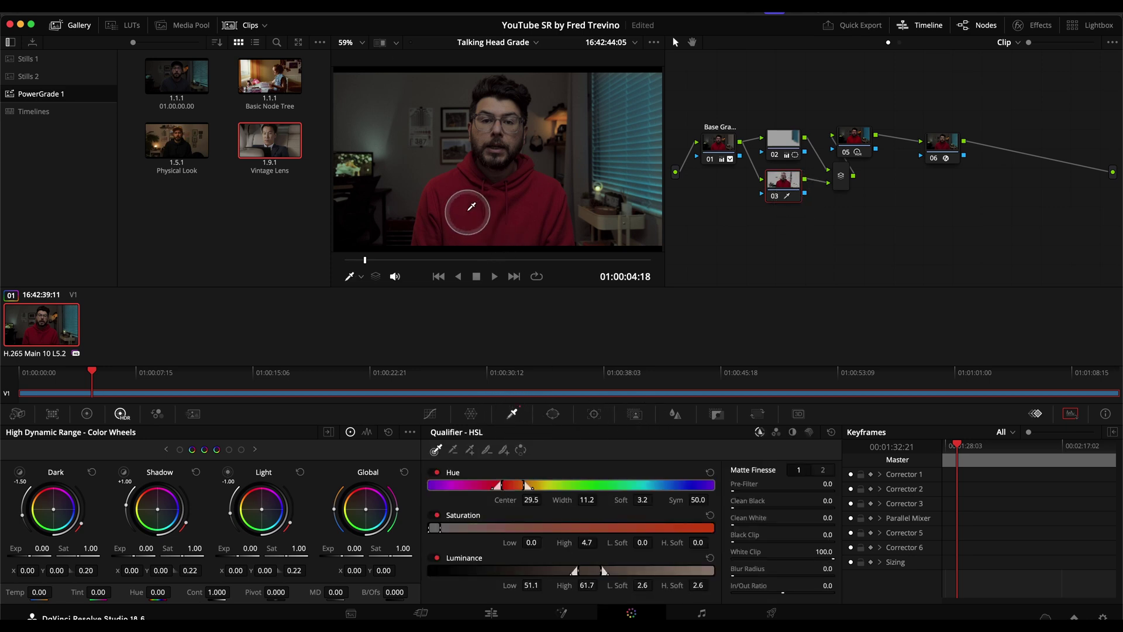
{"action": "key", "text": "shift+h"}
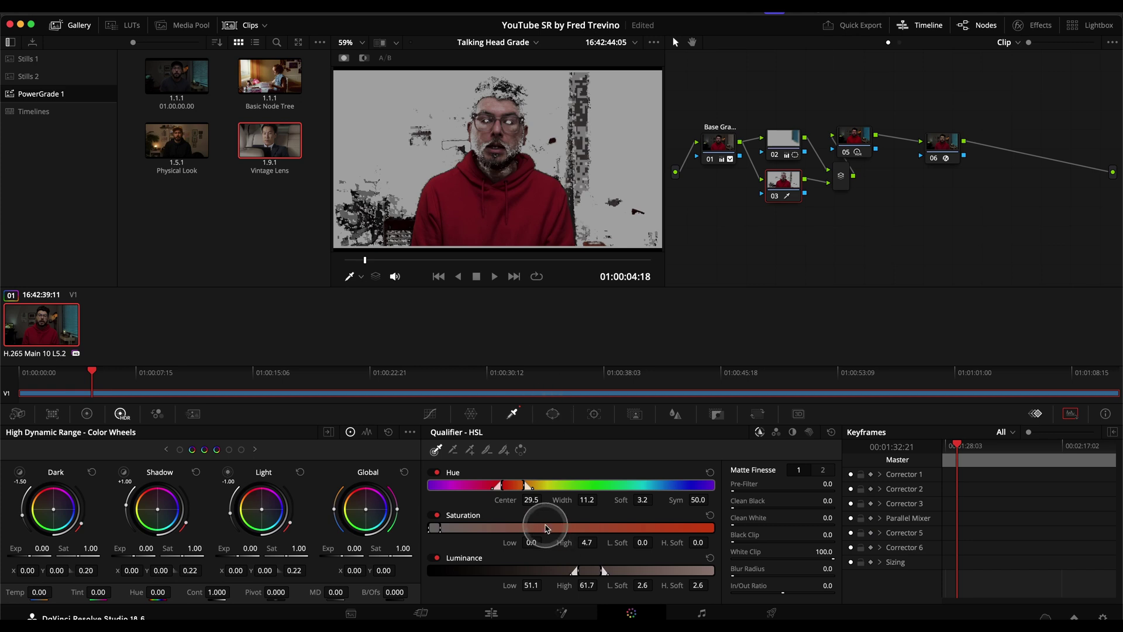
{"action": "left_click_drag", "start_coordinate": [531, 499], "coordinate": [506, 500]}
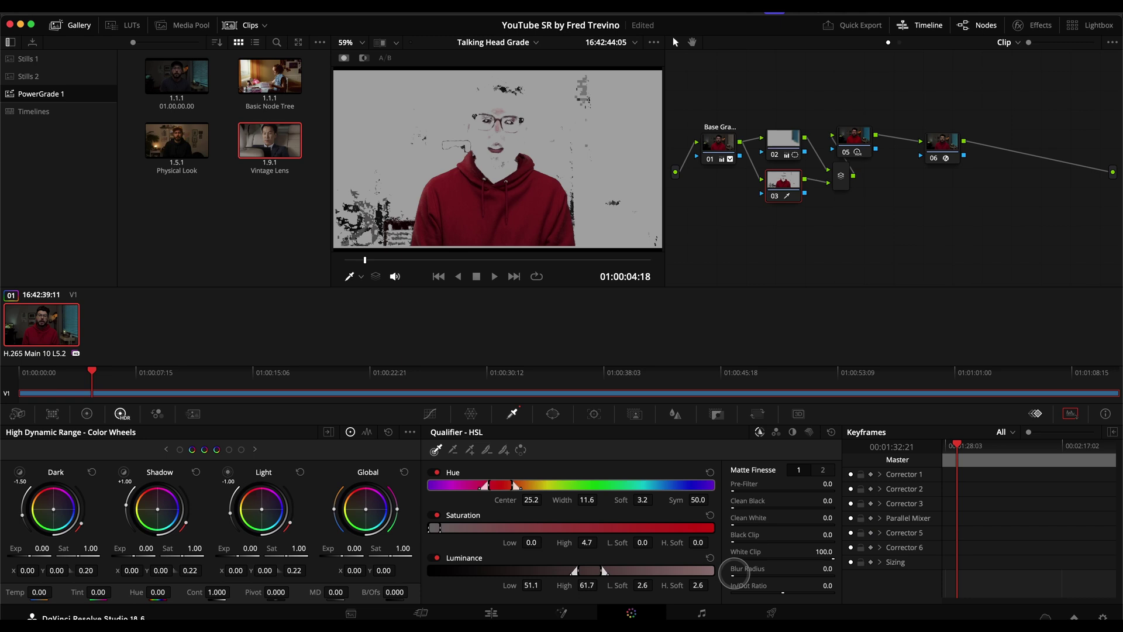
{"action": "left_click_drag", "start_coordinate": [734, 573], "coordinate": [1021, 559]}
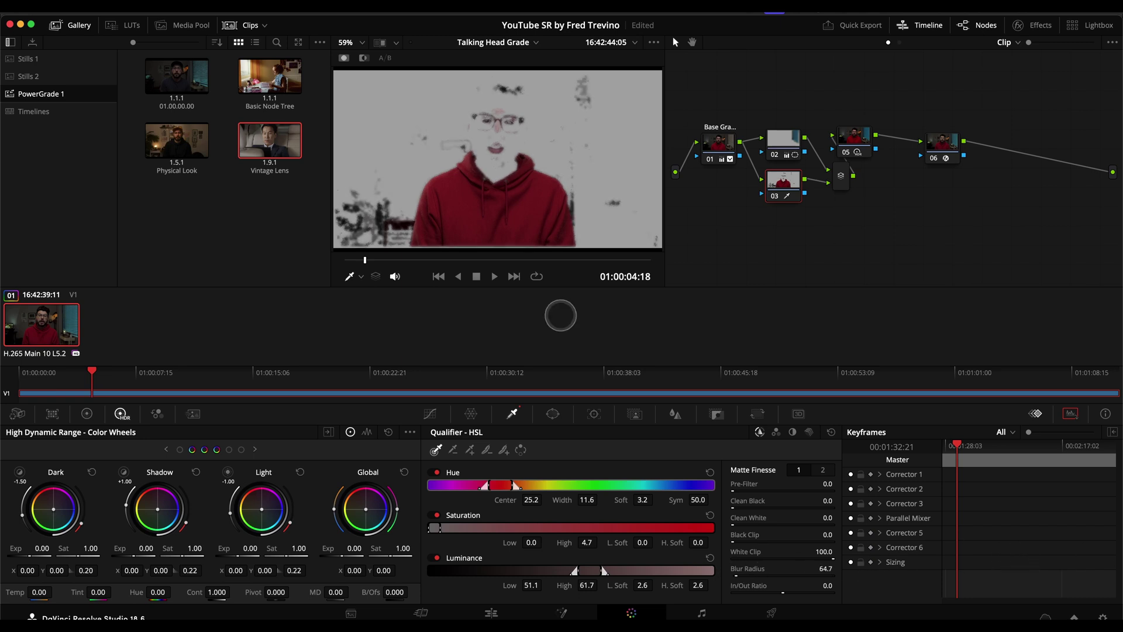
{"action": "left_click_drag", "start_coordinate": [733, 572], "coordinate": [734, 573]}
{"action": "left_click", "coordinate": [822, 470]}
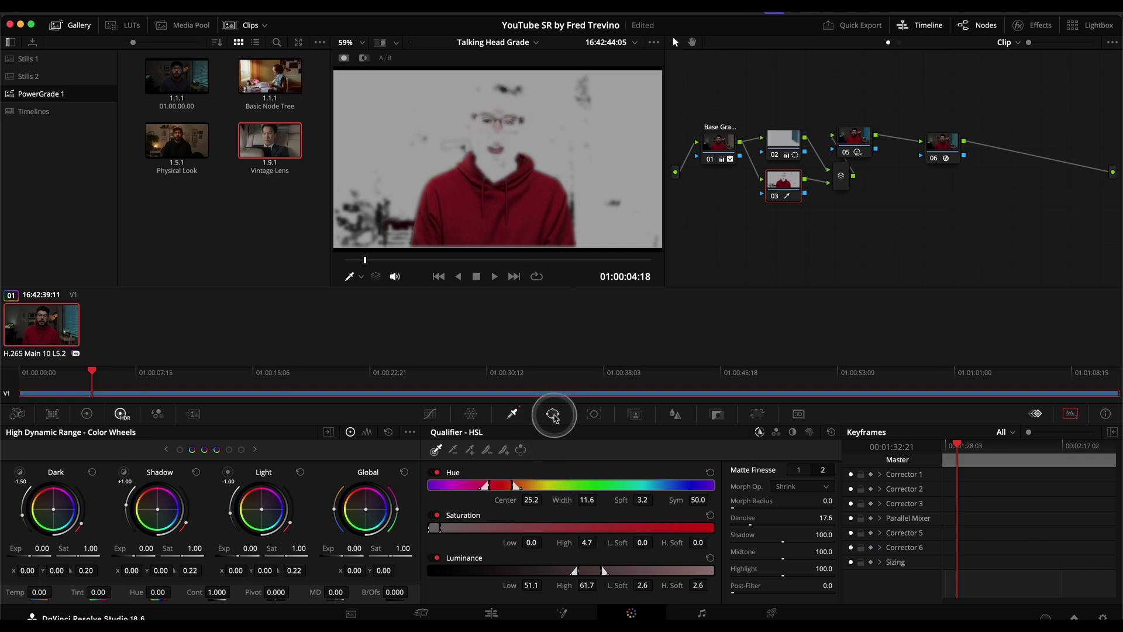
Begin a Curve window along the hoodie's left edge up to the shoulder
{"action": "left_click", "coordinate": [554, 414]}
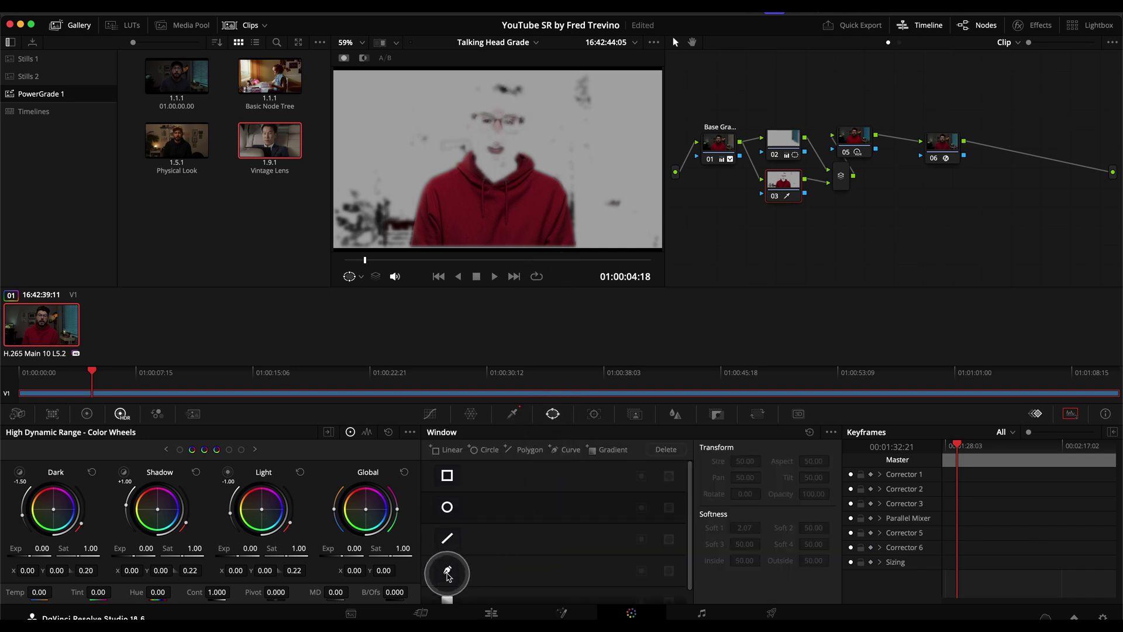
{"action": "left_click", "coordinate": [447, 570]}
{"action": "left_click", "coordinate": [403, 244]}
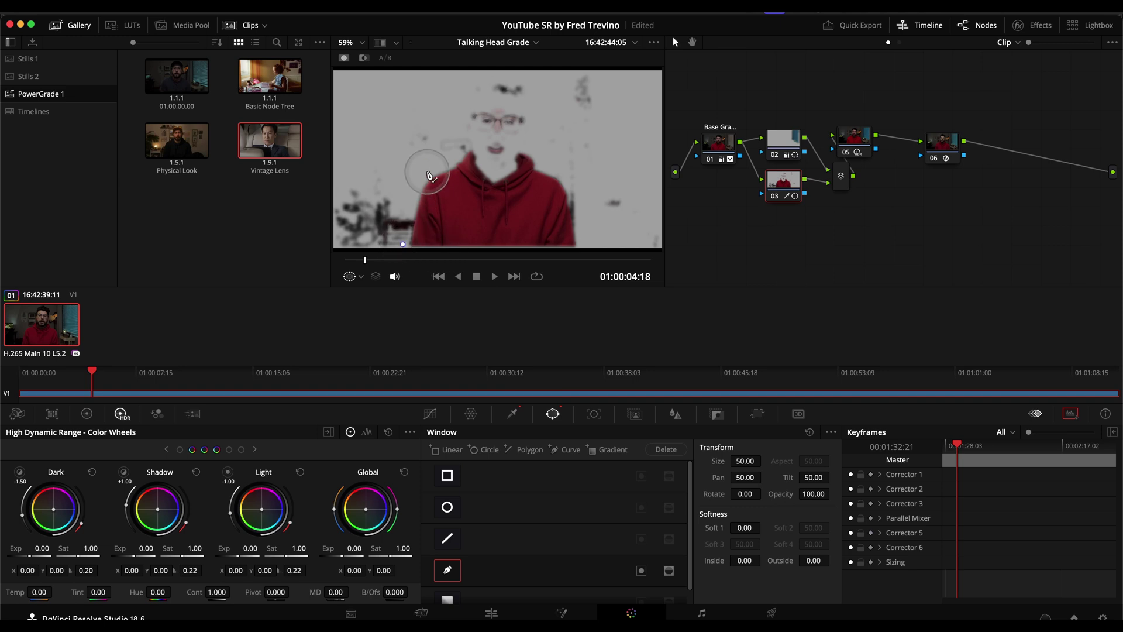
{"action": "left_click", "coordinate": [427, 173]}
{"action": "left_click", "coordinate": [461, 147]}
Close the curve window around the hoodie, pulling its bottom points below the frame edge
{"action": "left_click", "coordinate": [486, 158]}
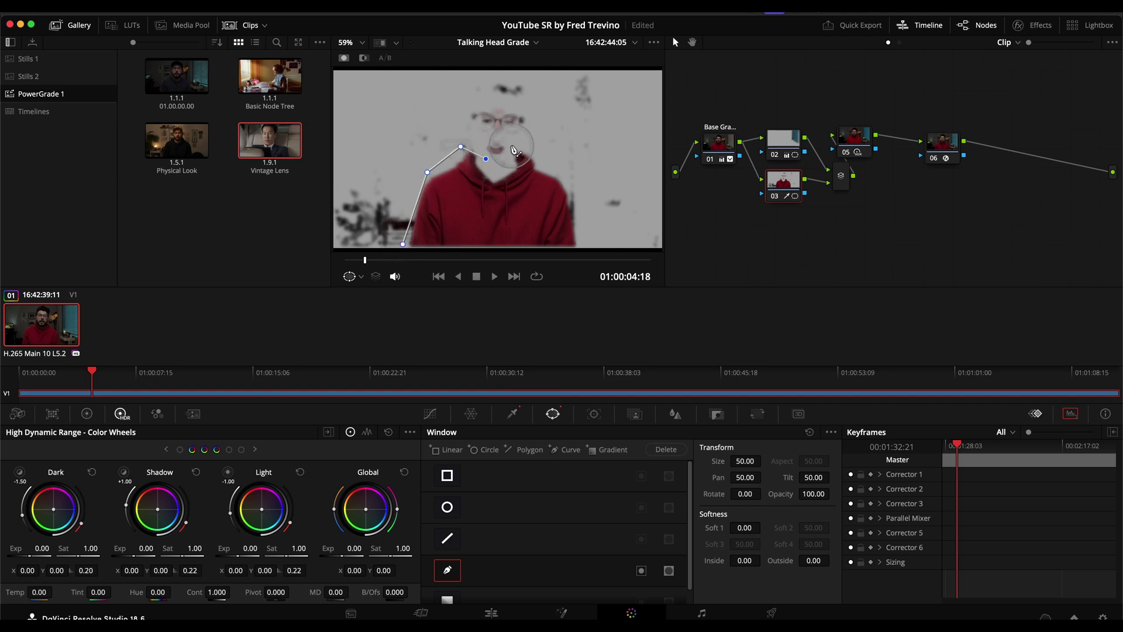
{"action": "left_click", "coordinate": [512, 146]}
{"action": "left_click", "coordinate": [536, 147]}
{"action": "left_click", "coordinate": [584, 189]}
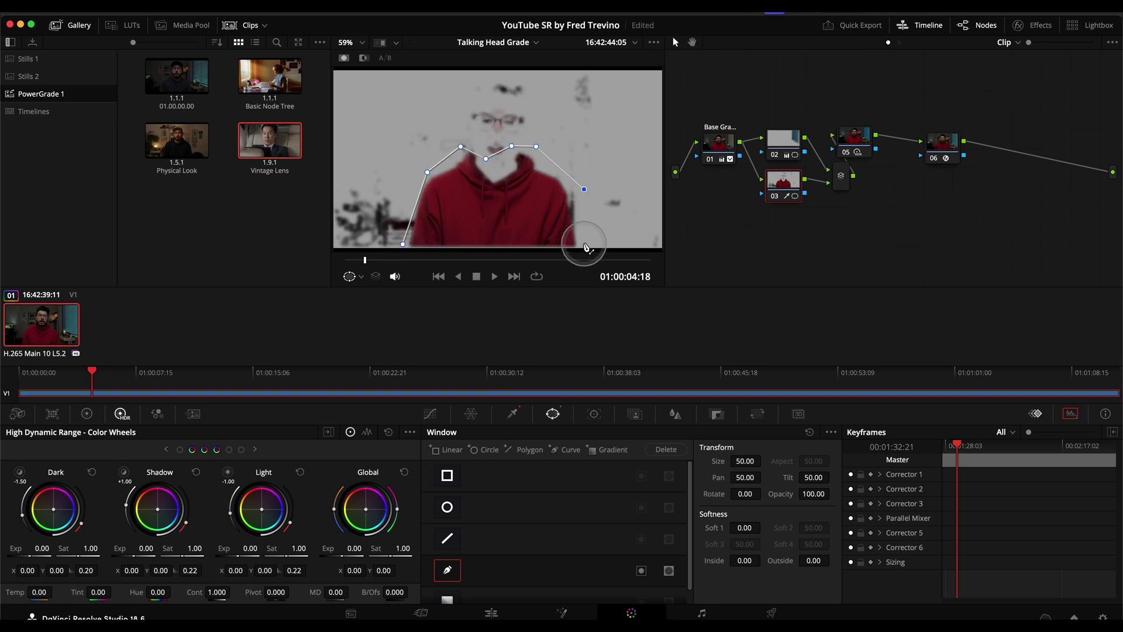
{"action": "left_click", "coordinate": [585, 243]}
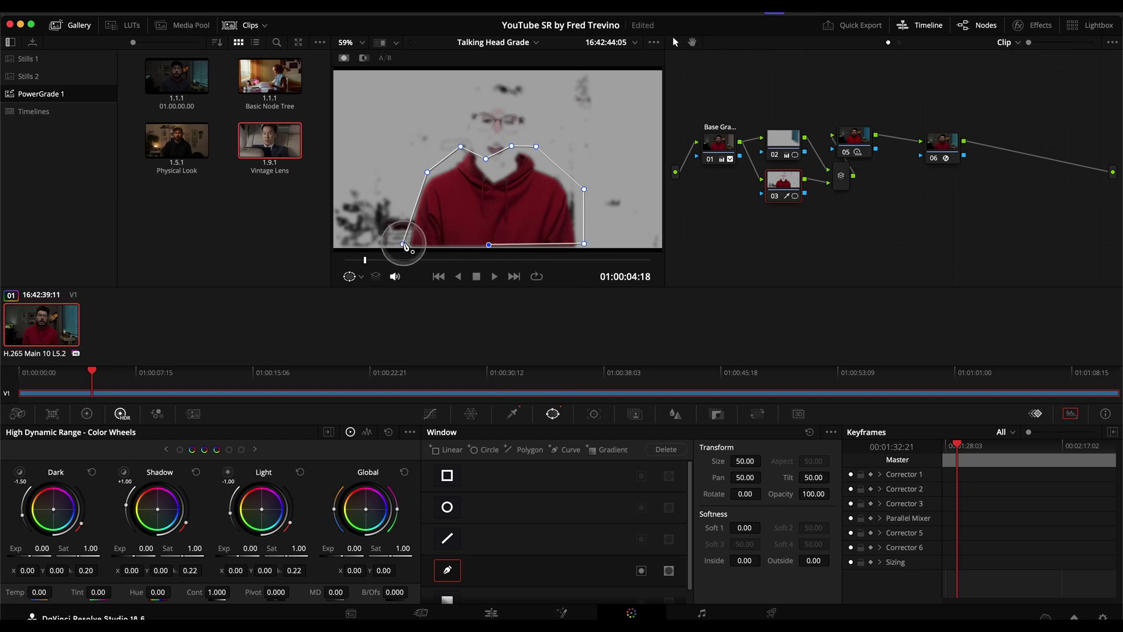
{"action": "left_click", "coordinate": [403, 244]}
{"action": "left_click_drag", "start_coordinate": [489, 245], "coordinate": [492, 248]}
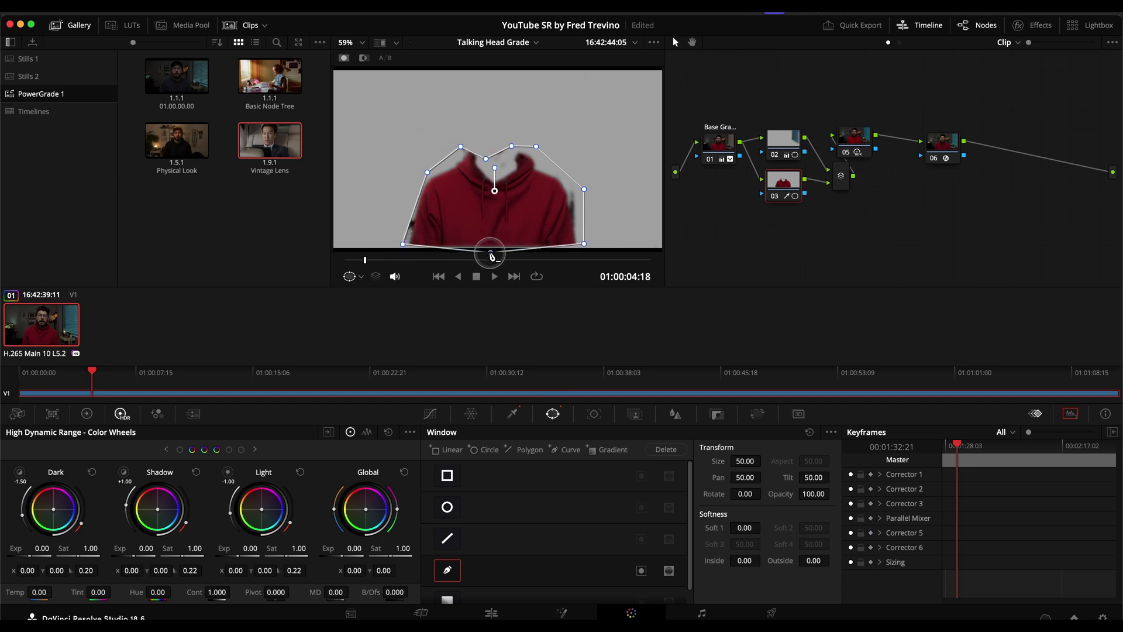
{"action": "left_click_drag", "start_coordinate": [585, 243], "coordinate": [583, 249]}
{"action": "left_click_drag", "start_coordinate": [403, 244], "coordinate": [402, 250]}
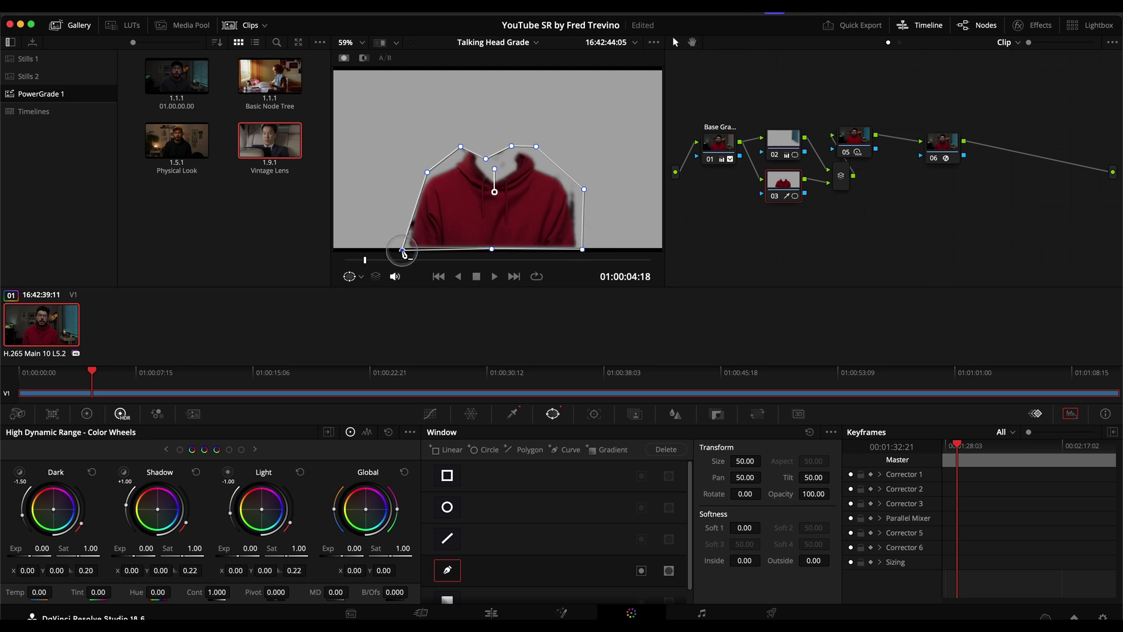
Soften the hoodie window to 3.02, lower Global Sat to 0.89, and move node 05 past the mixer
{"action": "mouse_move", "coordinate": [741, 526]}
{"action": "left_mouse_down"}
{"action": "mouse_move", "coordinate": [876, 521]}
{"action": "mouse_move", "coordinate": [742, 524]}
{"action": "left_mouse_up"}
{"action": "left_click_drag", "start_coordinate": [511, 146], "coordinate": [507, 160]}
{"action": "left_click", "coordinate": [763, 268]}
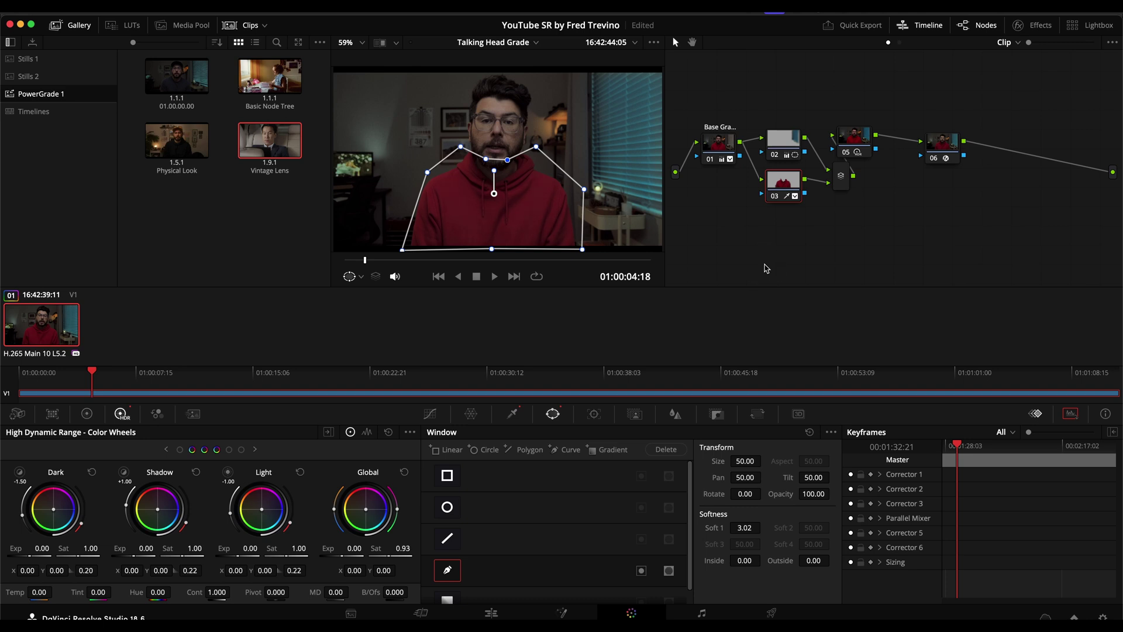
{"action": "left_click", "coordinate": [766, 268]}
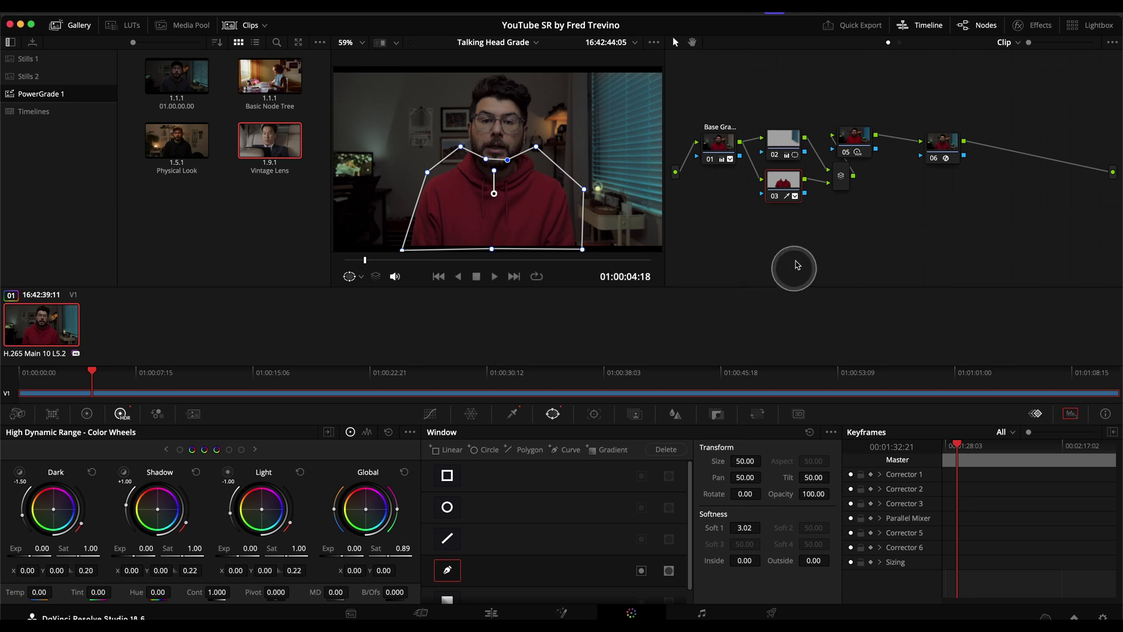
{"action": "left_click_drag", "start_coordinate": [854, 140], "coordinate": [883, 170]}
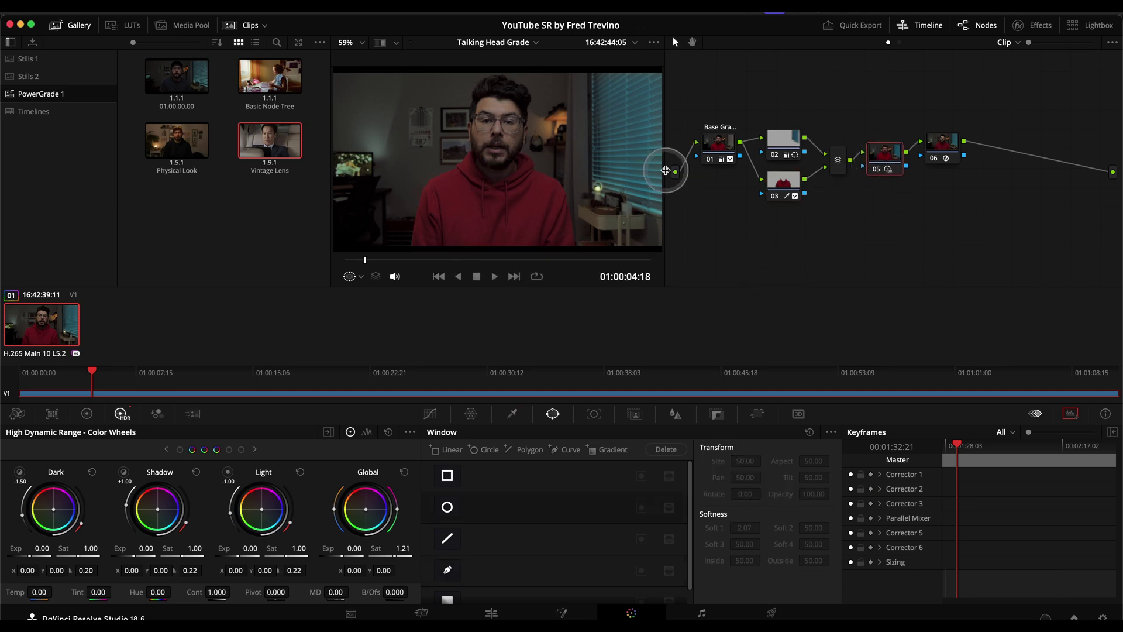
Drop node 05 between the Parallel Mixer and node 06, then save the project
{"action": "left_click", "coordinate": [786, 195]}
{"action": "mouse_move", "coordinate": [788, 195]}
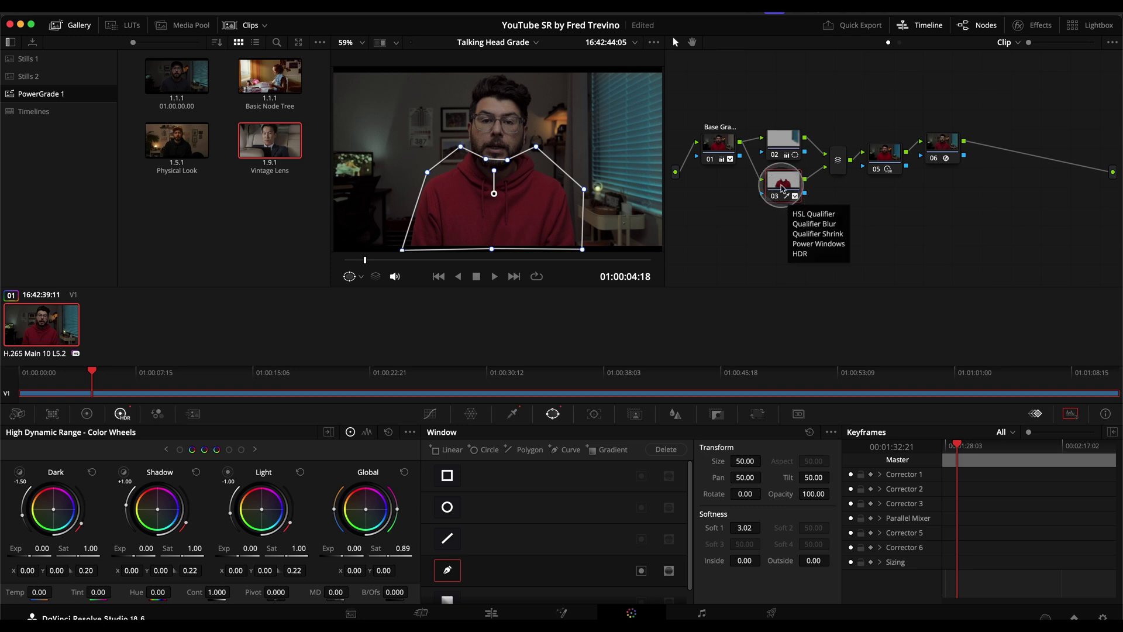
{"action": "left_click", "coordinate": [874, 152]}
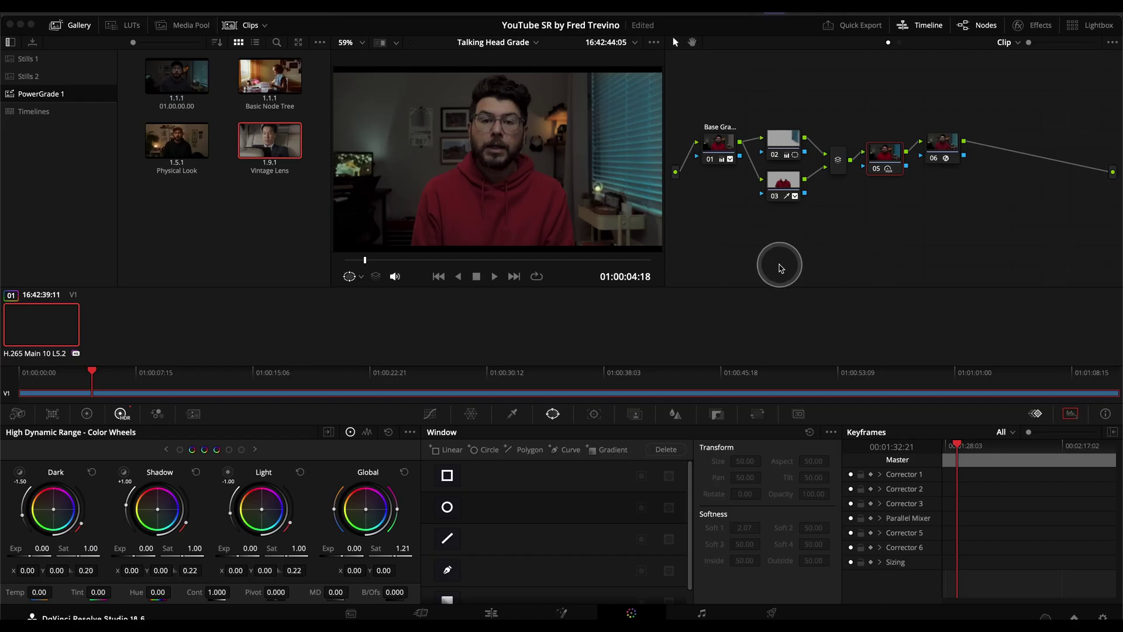
{"action": "key", "text": "ctrl+s"}
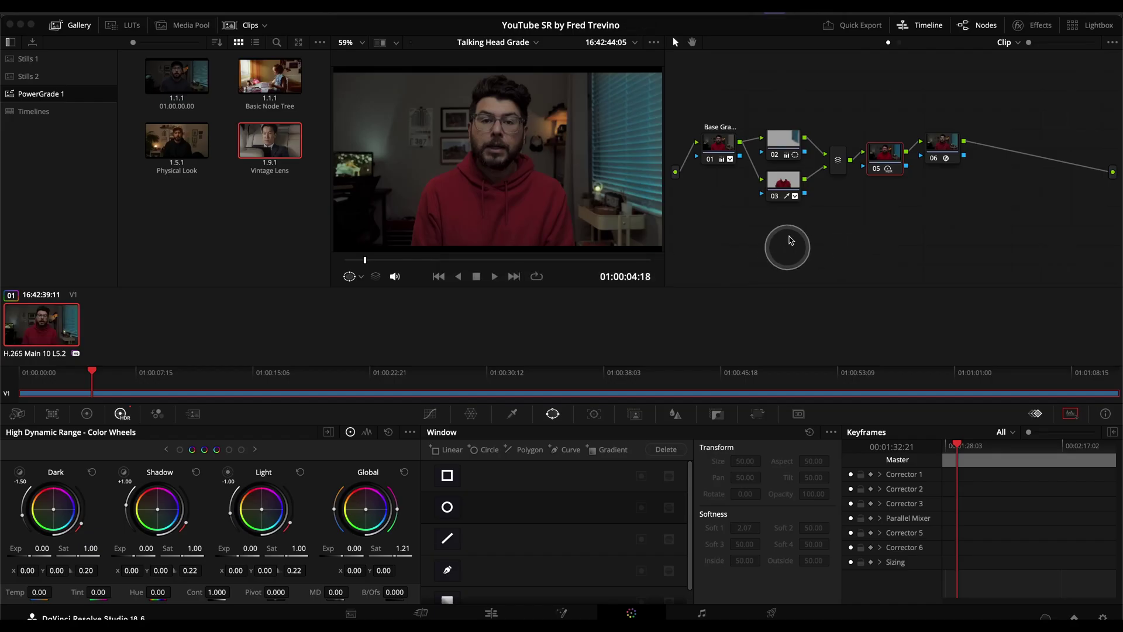
{"action": "left_click", "coordinate": [963, 159]}
{"action": "left_click", "coordinate": [890, 158]}
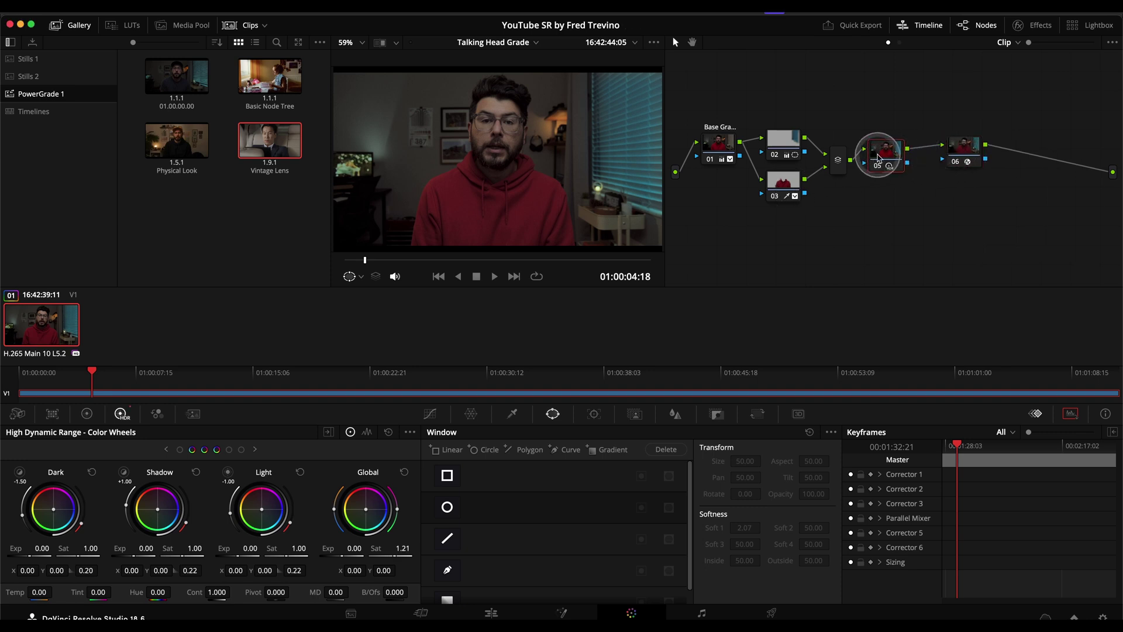
Add parallel node 06 with a tall oval Circle window over the face, softness 9.59
{"action": "key", "text": "alt+p"}
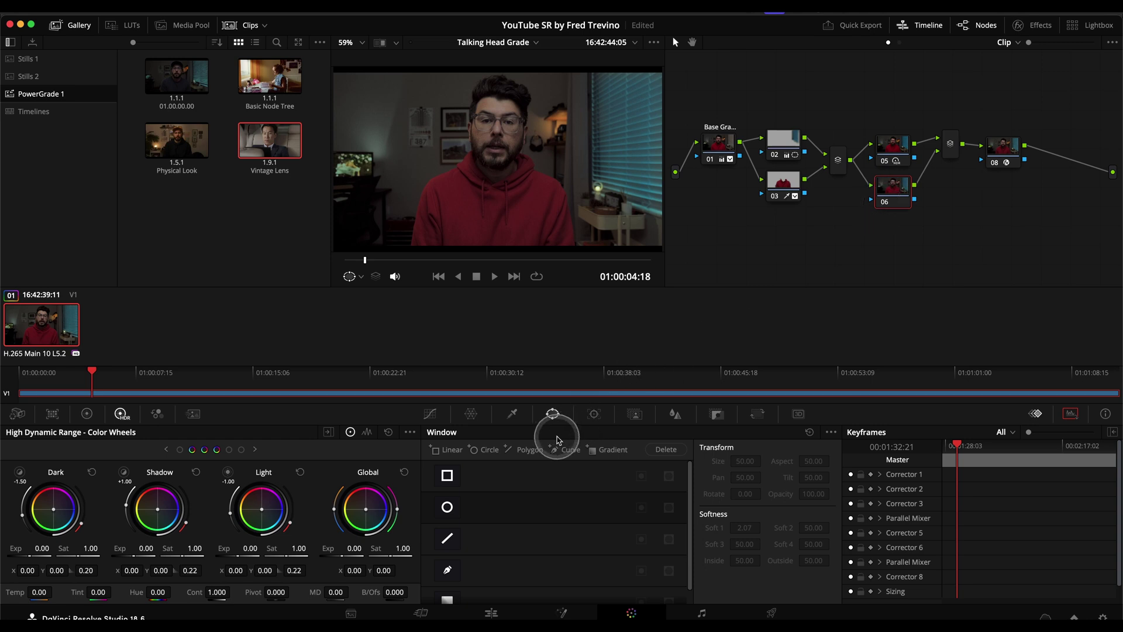
{"action": "left_click", "coordinate": [447, 506]}
{"action": "left_click_drag", "start_coordinate": [498, 134], "coordinate": [498, 132]}
{"action": "scroll", "coordinate": [499, 130], "scroll_direction": "up", "scroll_amount": 1}
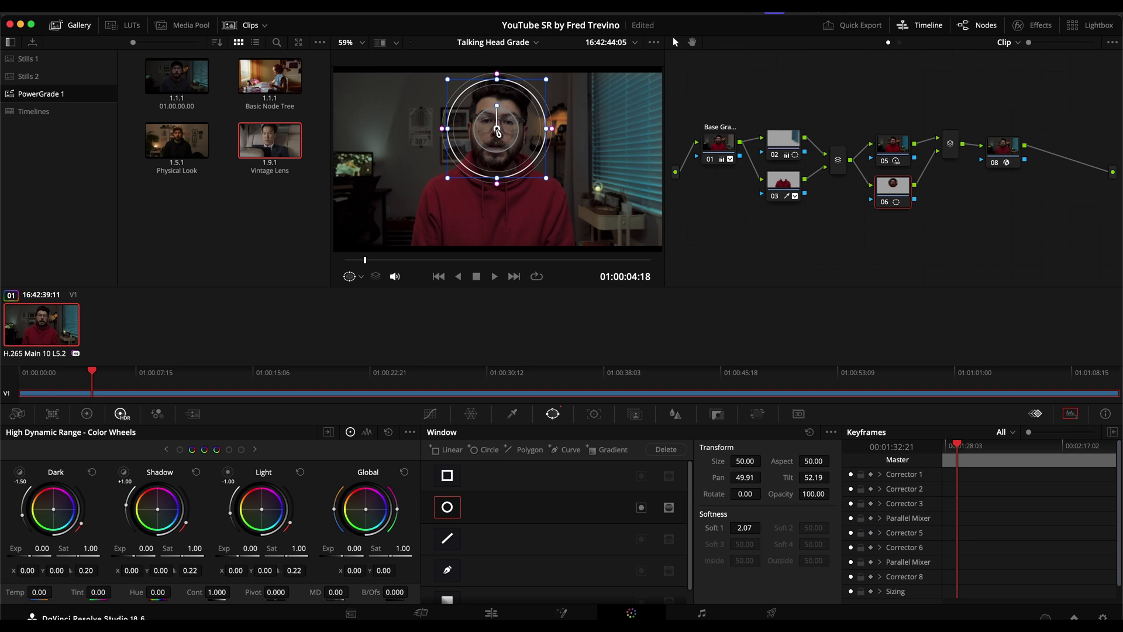
{"action": "left_click_drag", "start_coordinate": [545, 177], "coordinate": [506, 166]}
{"action": "left_click_drag", "start_coordinate": [532, 128], "coordinate": [521, 126]}
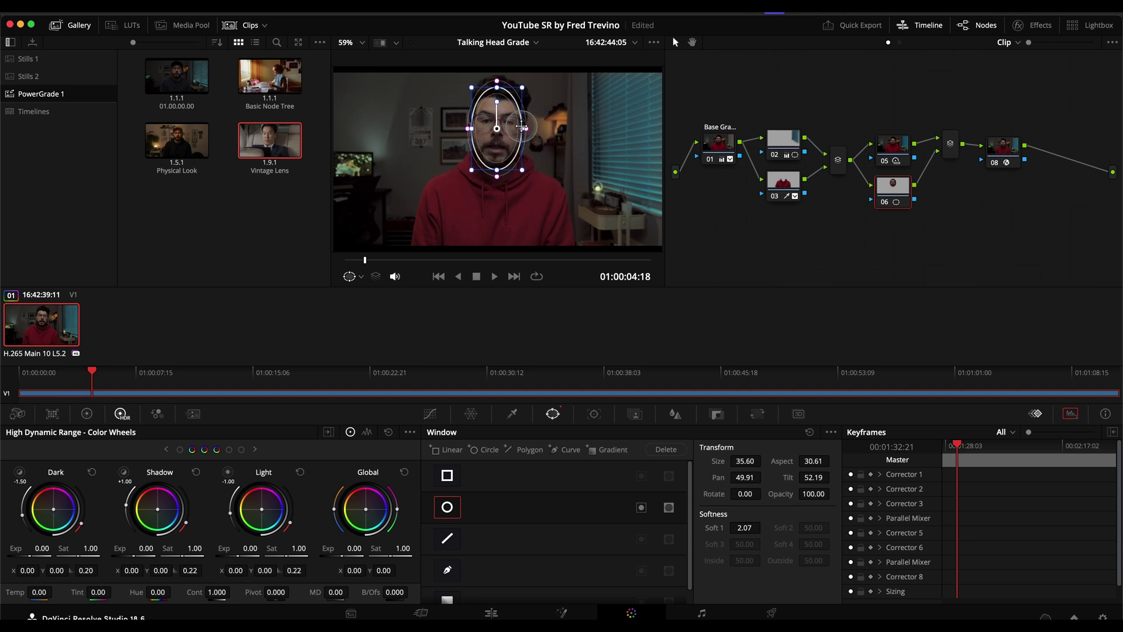
{"action": "key", "text": "shift+h"}
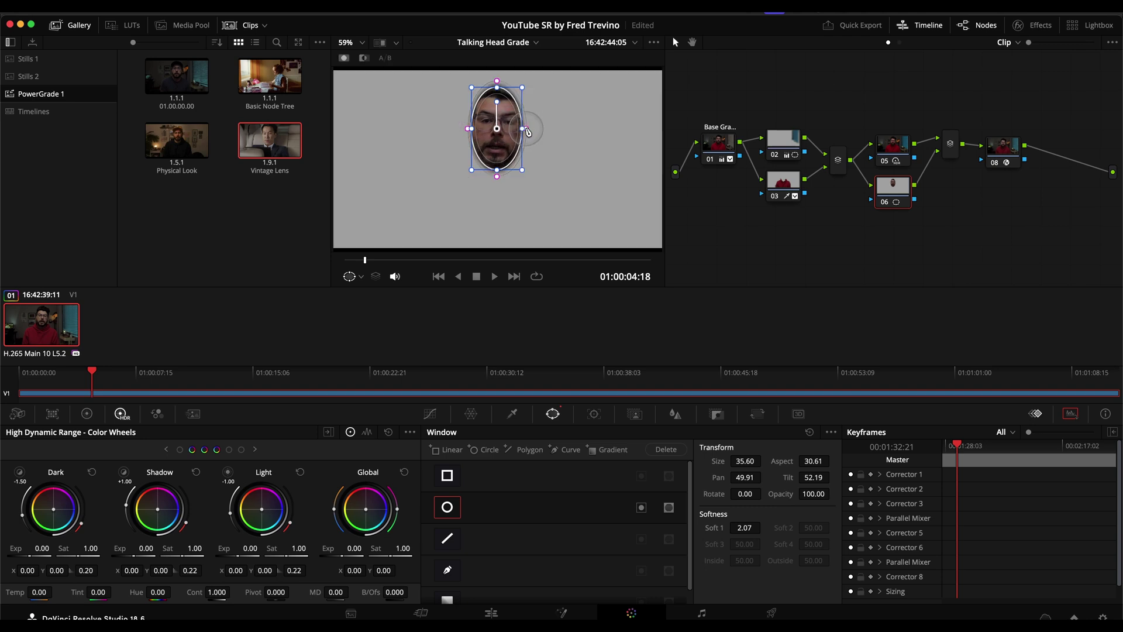
{"action": "left_click_drag", "start_coordinate": [529, 132], "coordinate": [543, 129]}
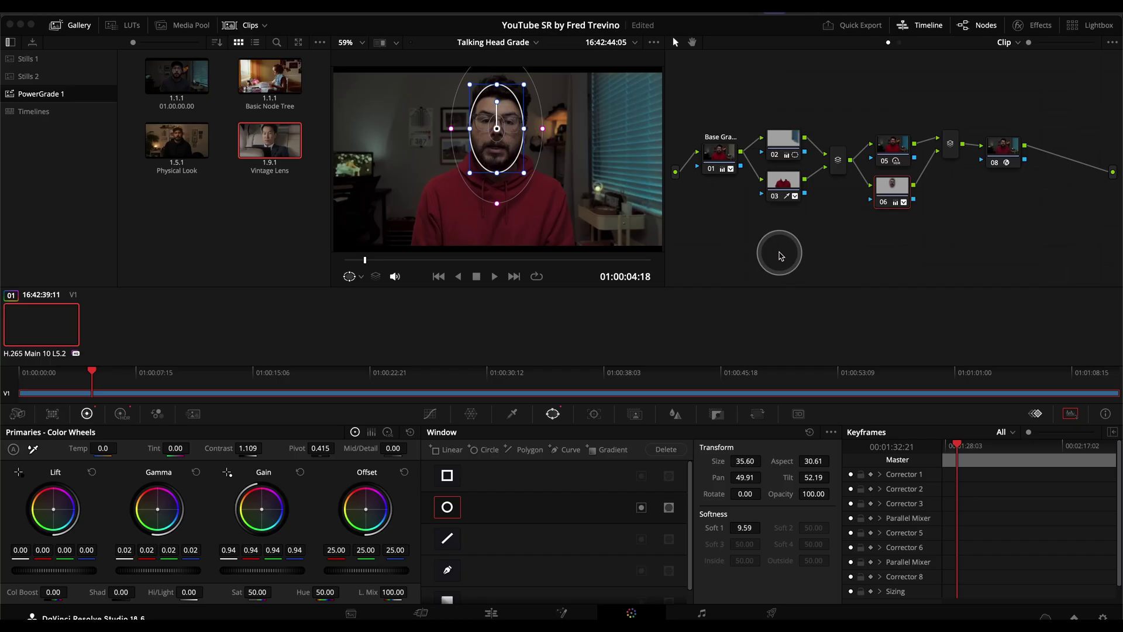
{"action": "left_click", "coordinate": [805, 268]}
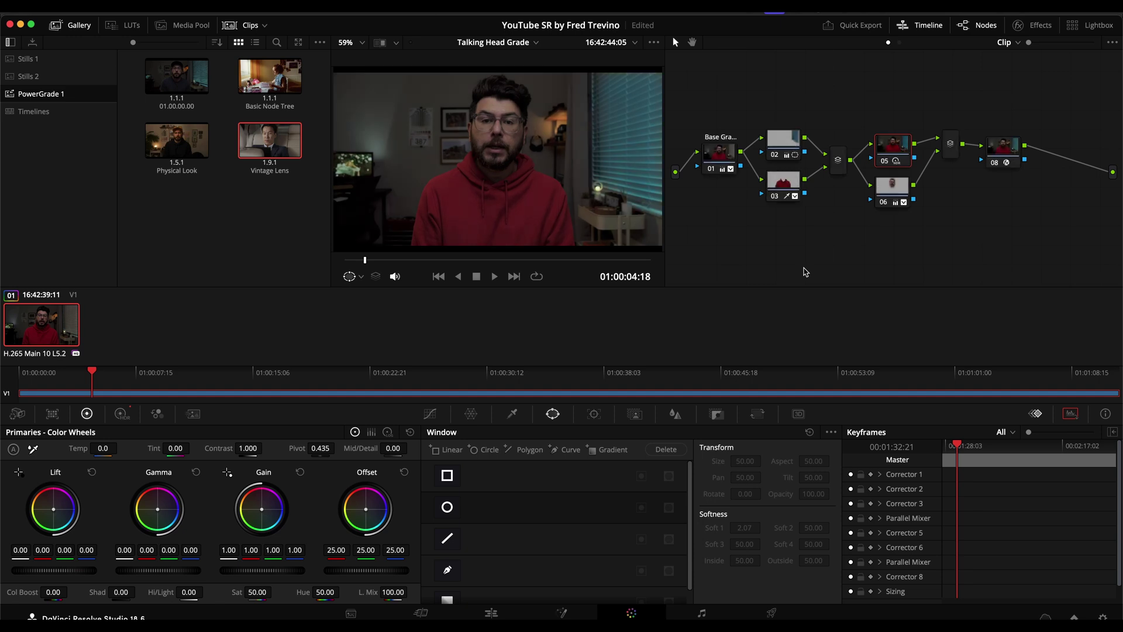
Add masked node 08 after the Parallel Mixer using the vignette preset, narrowed horizontally
{"action": "left_click", "coordinate": [805, 271]}
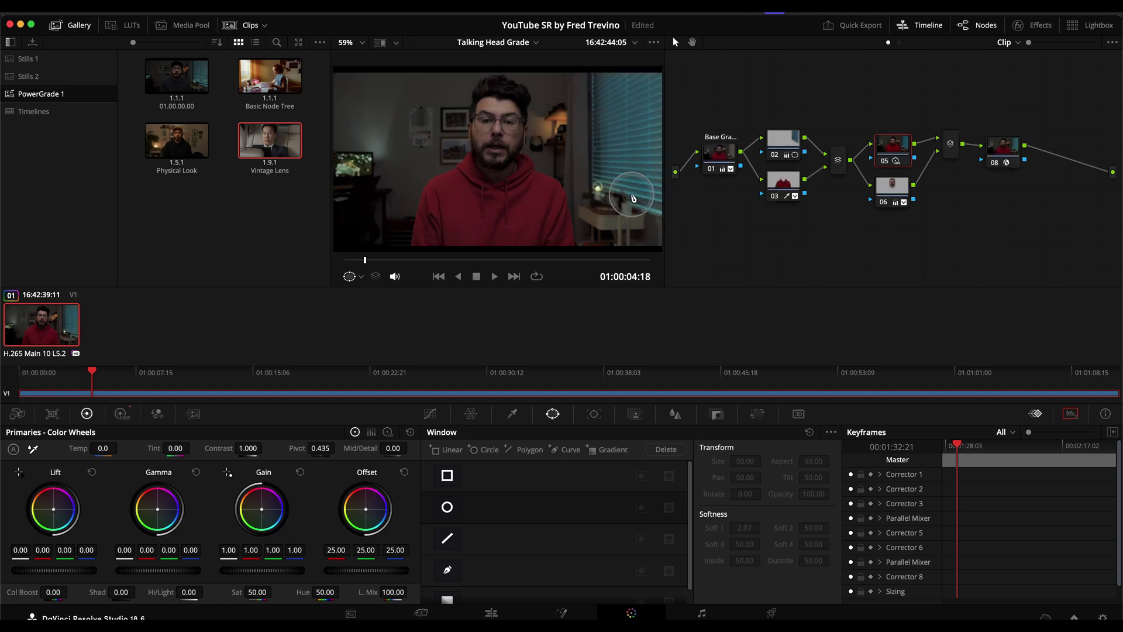
{"action": "left_click_drag", "start_coordinate": [950, 146], "coordinate": [1032, 147]}
{"action": "left_click", "coordinate": [943, 155]}
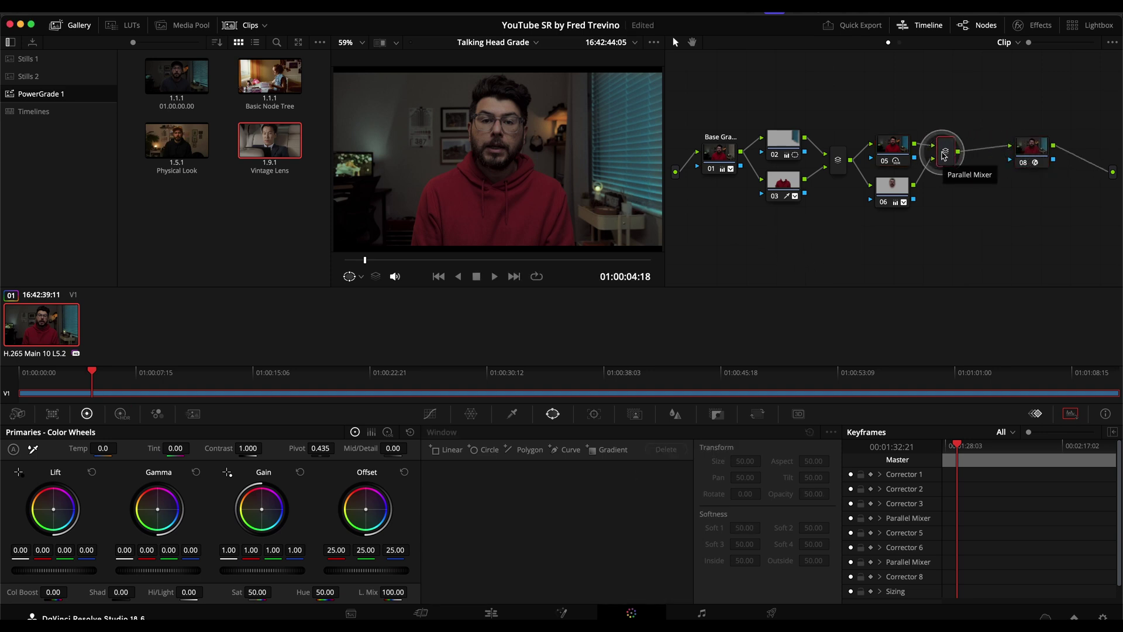
{"action": "key", "text": "alt+c"}
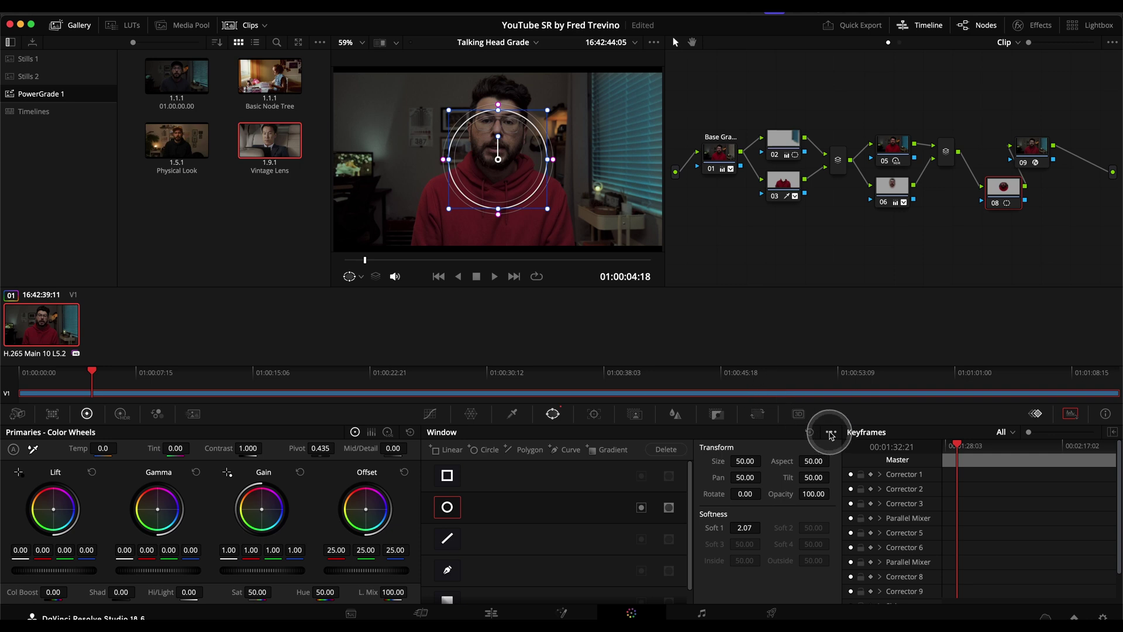
{"action": "left_click", "coordinate": [830, 432]}
{"action": "left_click", "coordinate": [858, 444]}
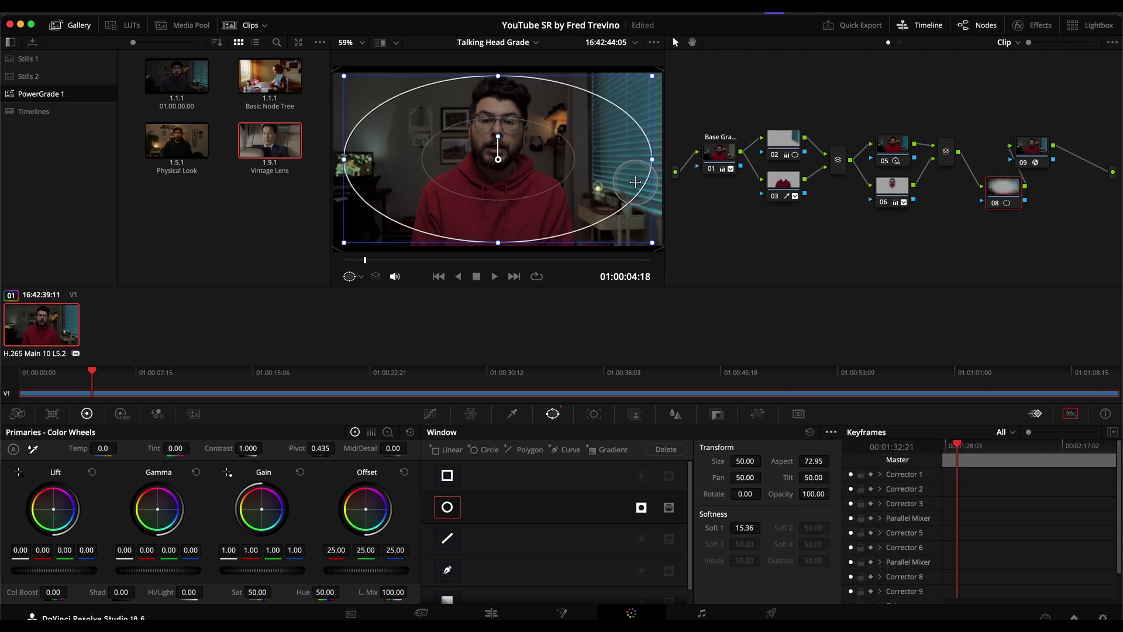
{"action": "key", "text": "shift+h"}
{"action": "key", "text": "shift+h"}
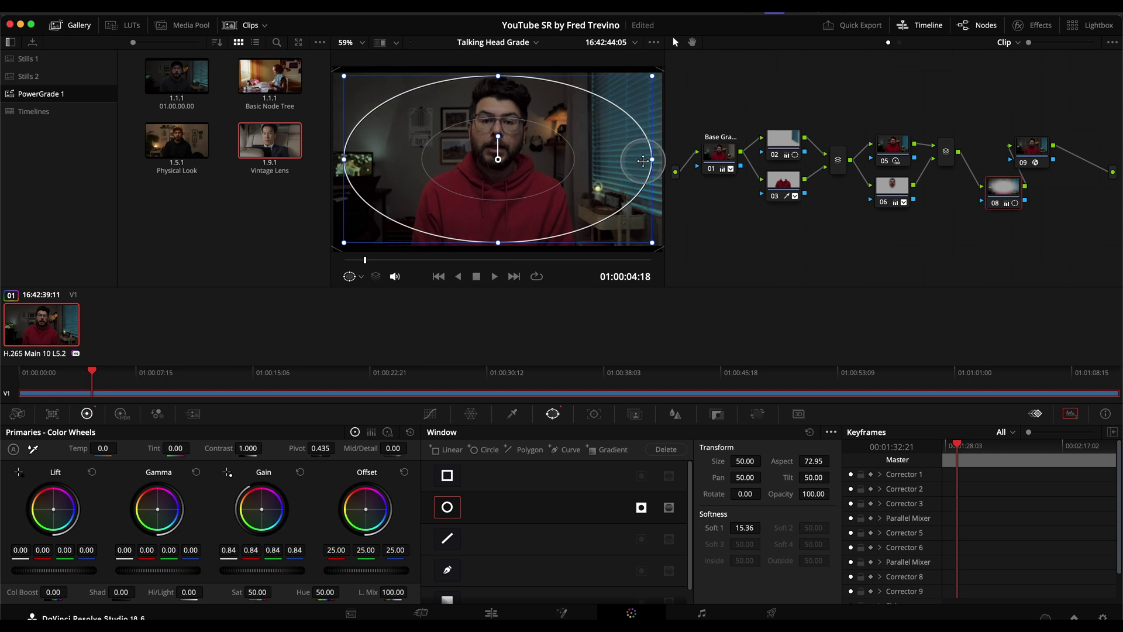
{"action": "left_click_drag", "start_coordinate": [650, 156], "coordinate": [606, 153]}
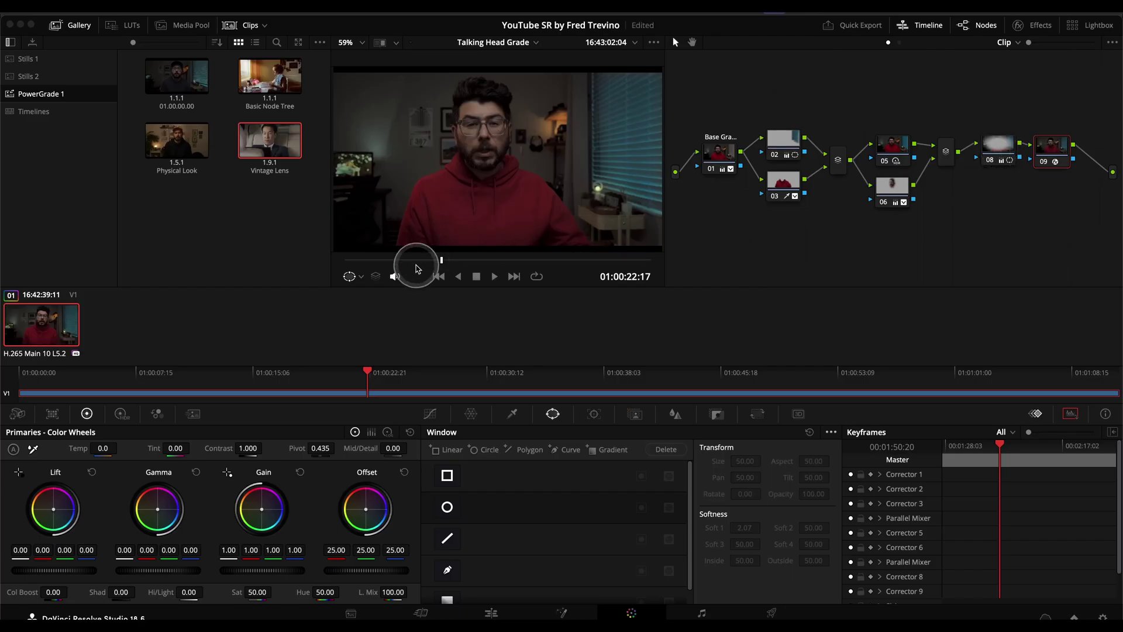
{"action": "left_click_drag", "start_coordinate": [398, 259], "coordinate": [404, 259]}
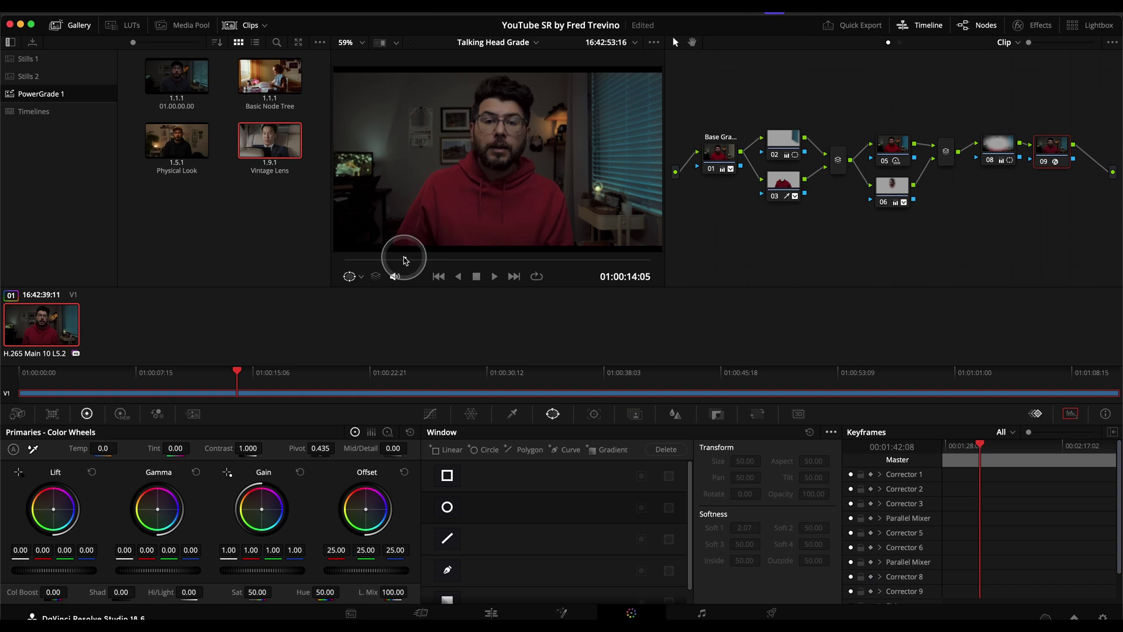
{"action": "left_click_drag", "start_coordinate": [404, 261], "coordinate": [402, 260]}
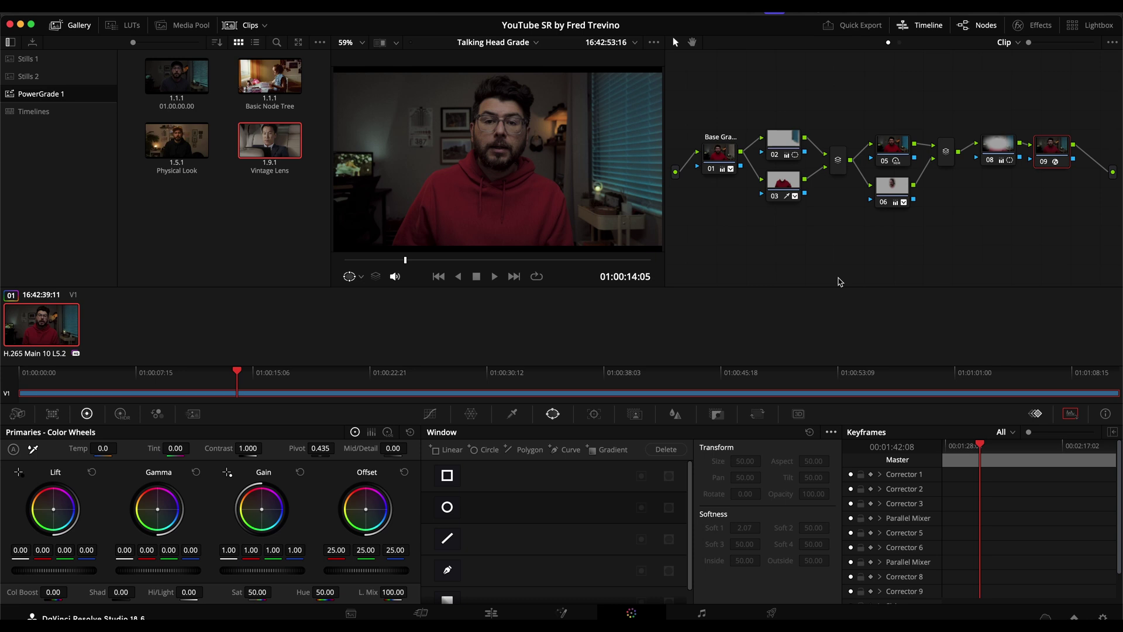
{"action": "left_click", "coordinate": [840, 282]}
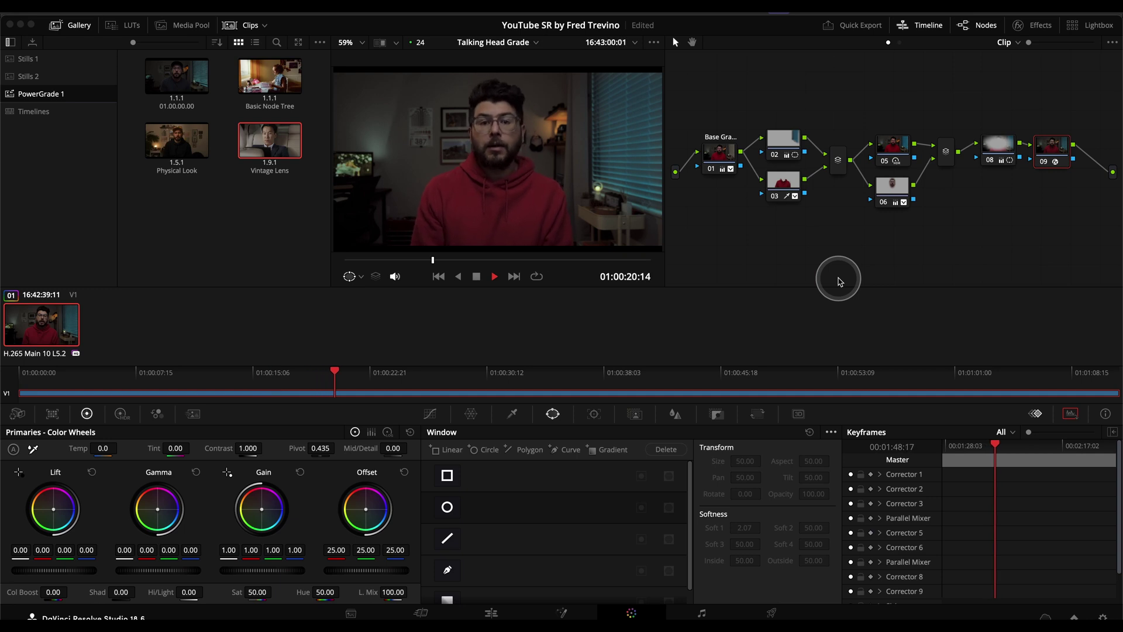
{"action": "key", "text": "space"}
{"action": "key", "text": "space"}
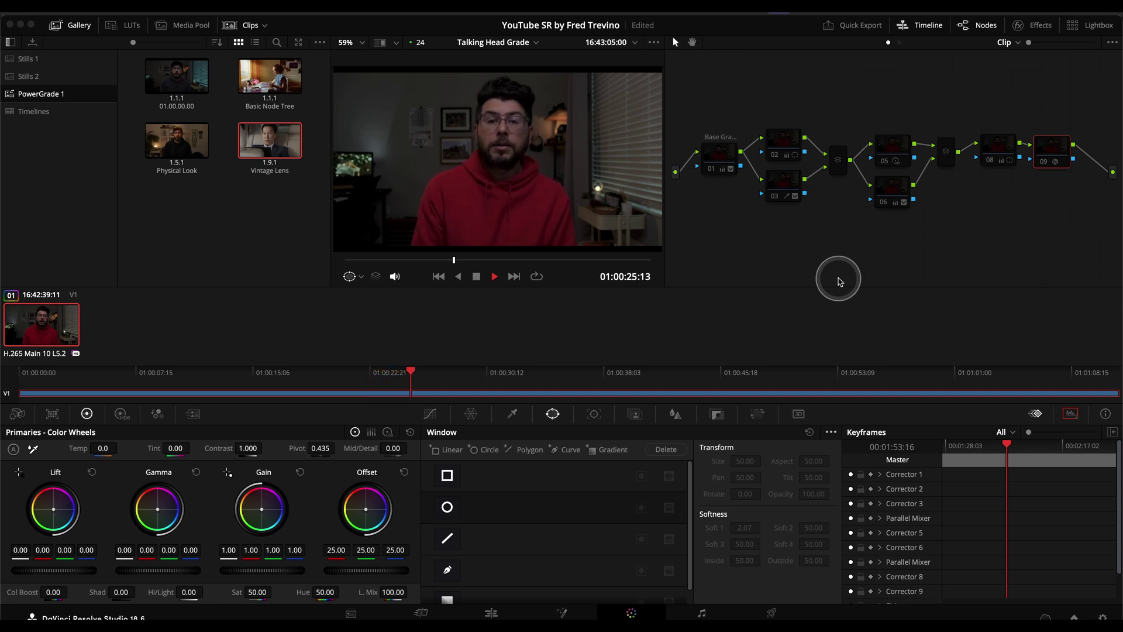
{"action": "key", "text": "space"}
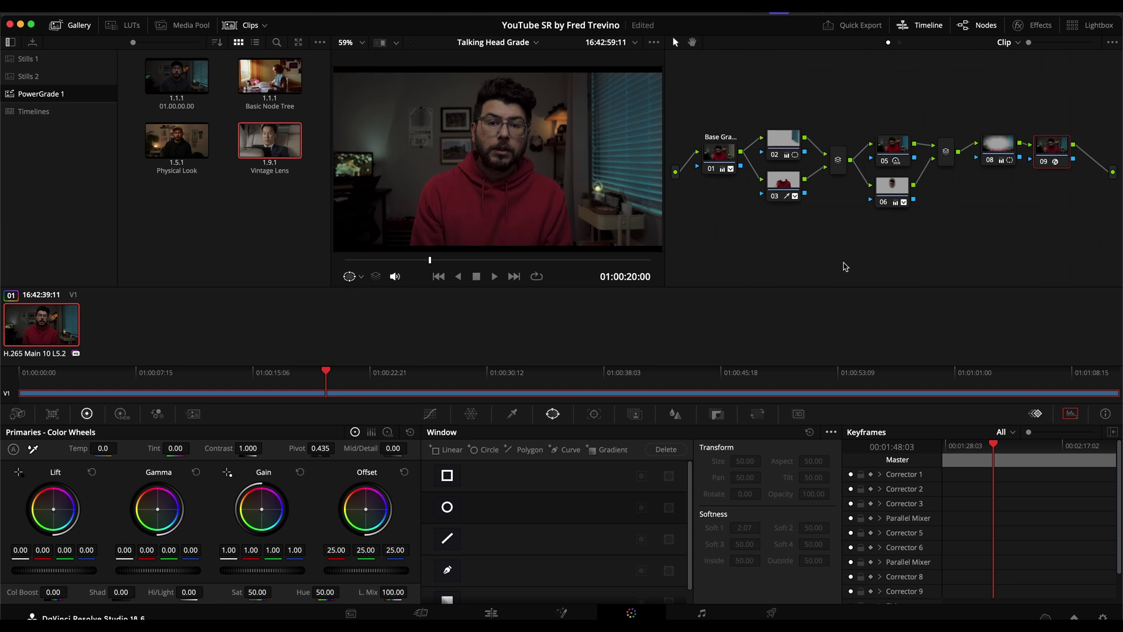
{"action": "left_click", "coordinate": [728, 223]}
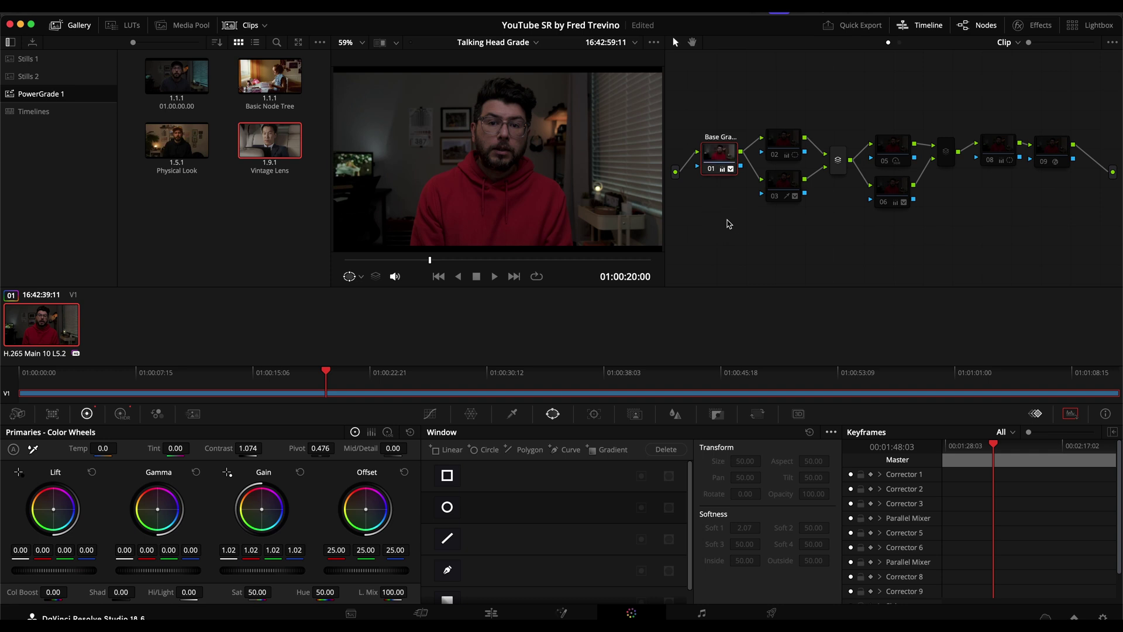
Review nodes 09, 05, 03, 02 and 06 individually, then play back the fully graded clip
{"action": "left_click", "coordinate": [1046, 151]}
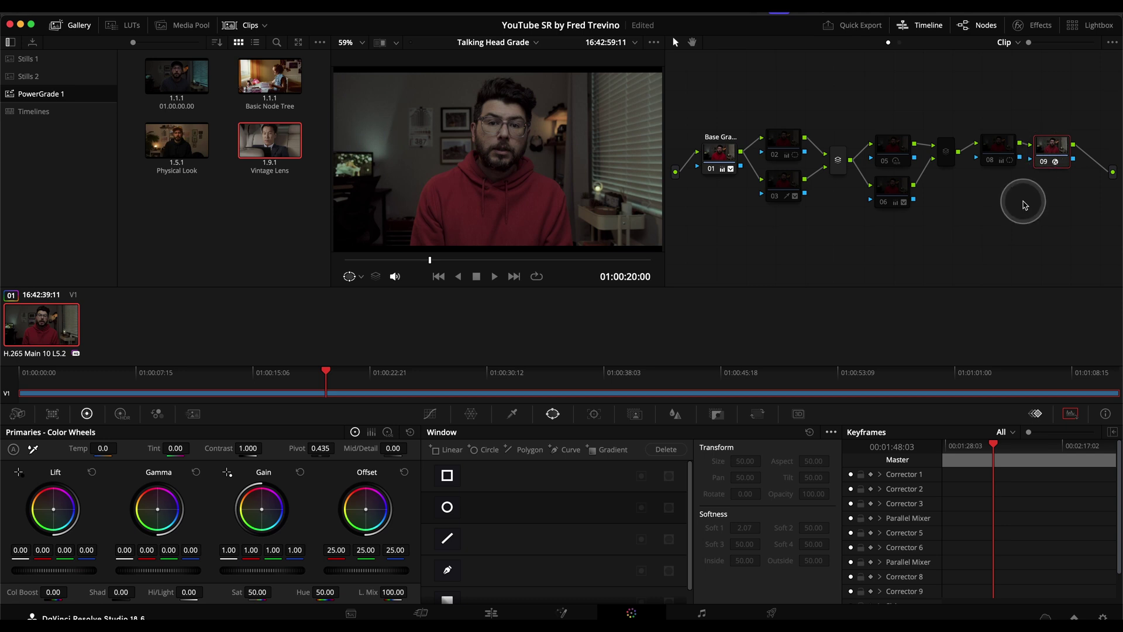
{"action": "left_click", "coordinate": [894, 154]}
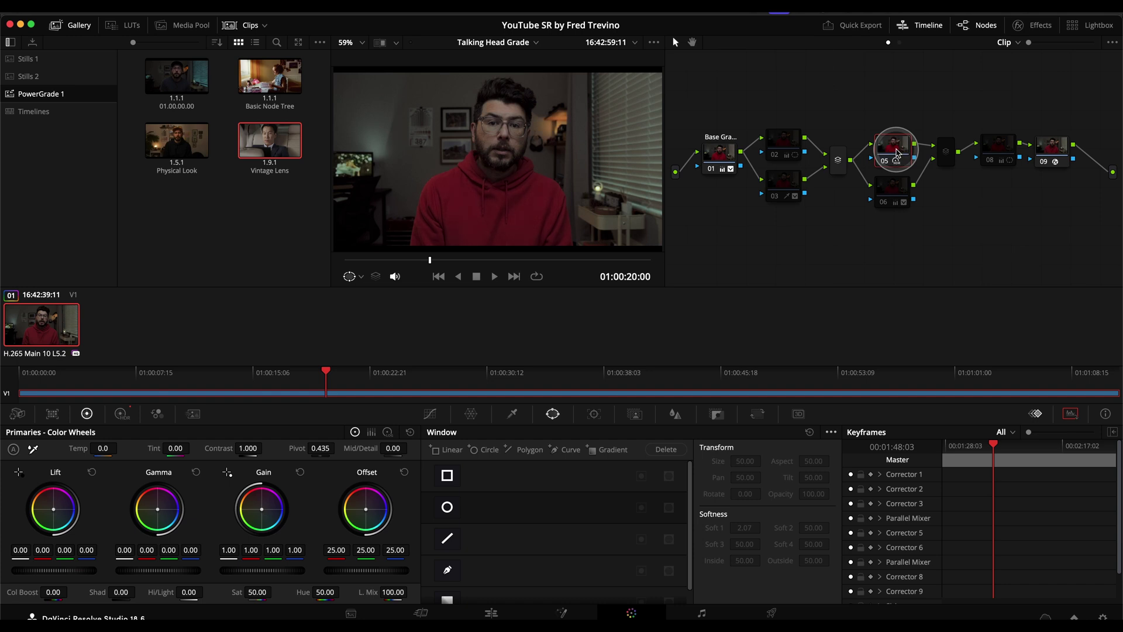
{"action": "left_click", "coordinate": [898, 153]}
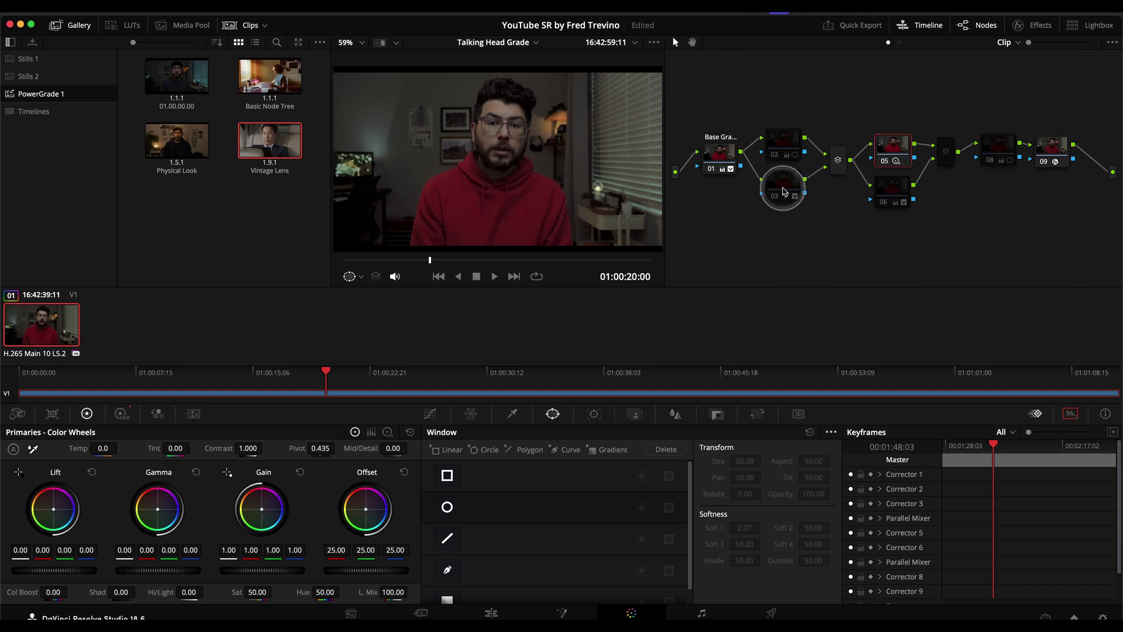
{"action": "left_click", "coordinate": [785, 191]}
{"action": "left_click", "coordinate": [784, 145]}
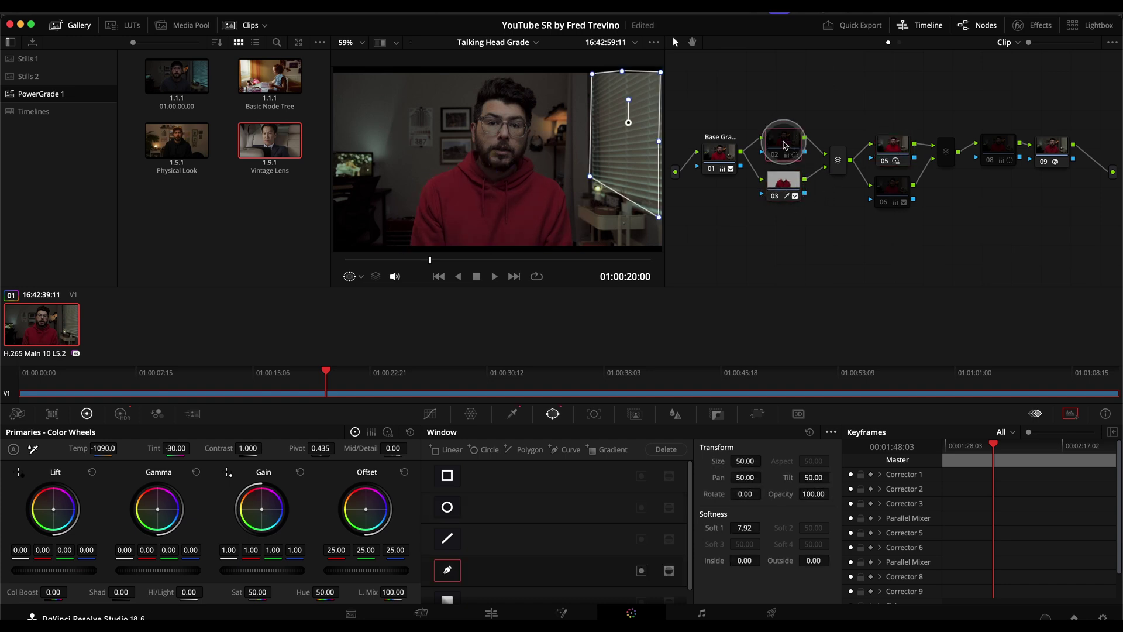
{"action": "left_click", "coordinate": [883, 195]}
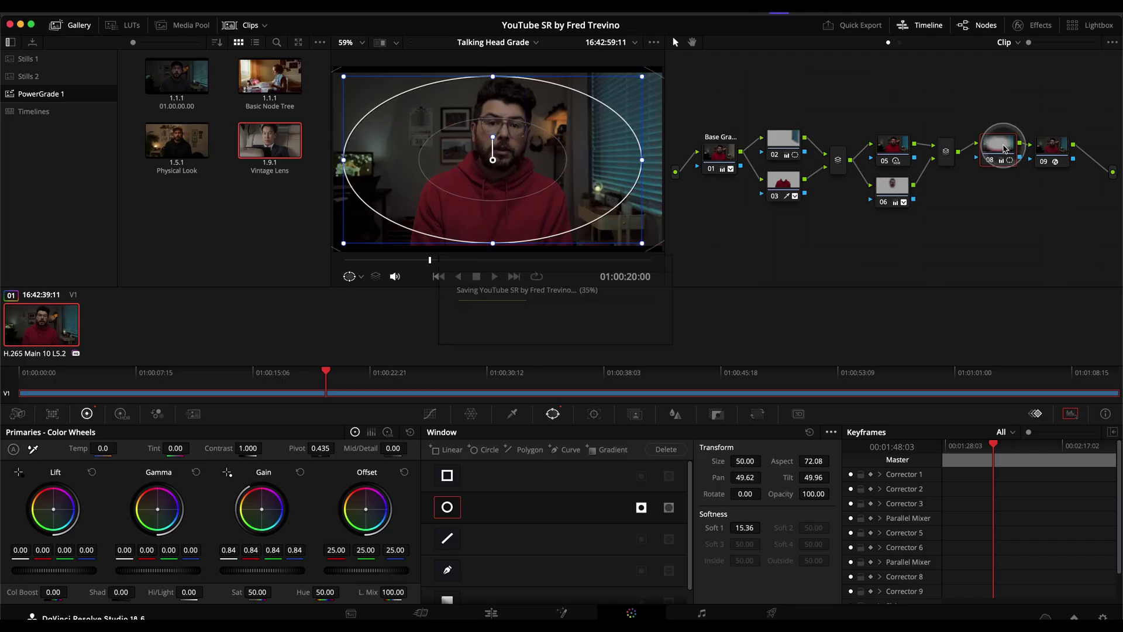
{"action": "left_click", "coordinate": [1052, 151]}
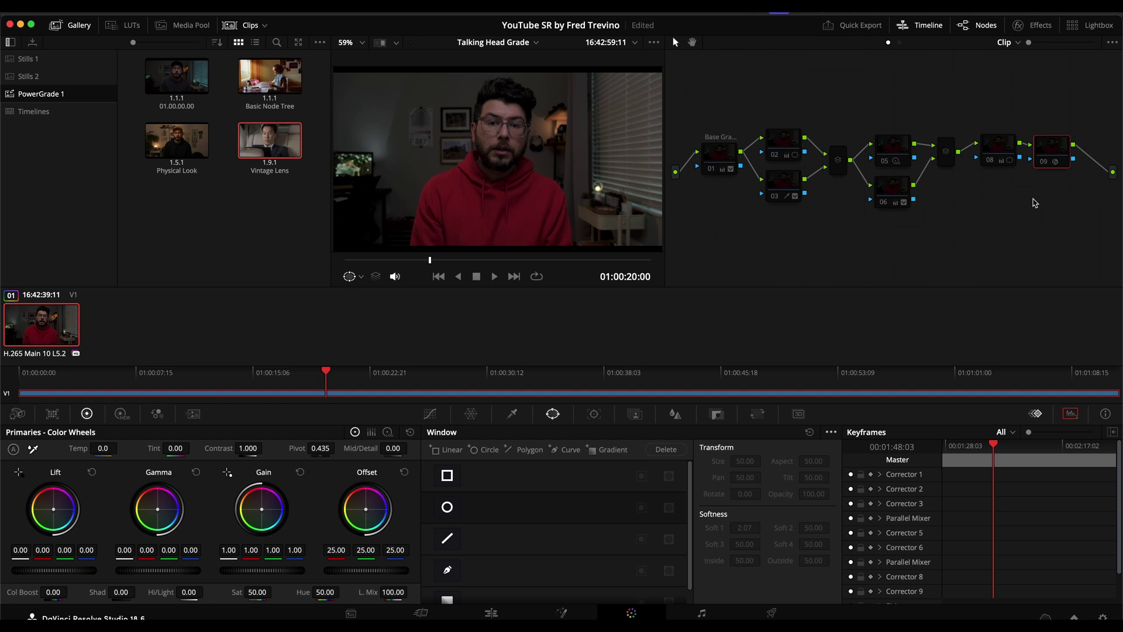
{"action": "left_click", "coordinate": [1034, 202]}
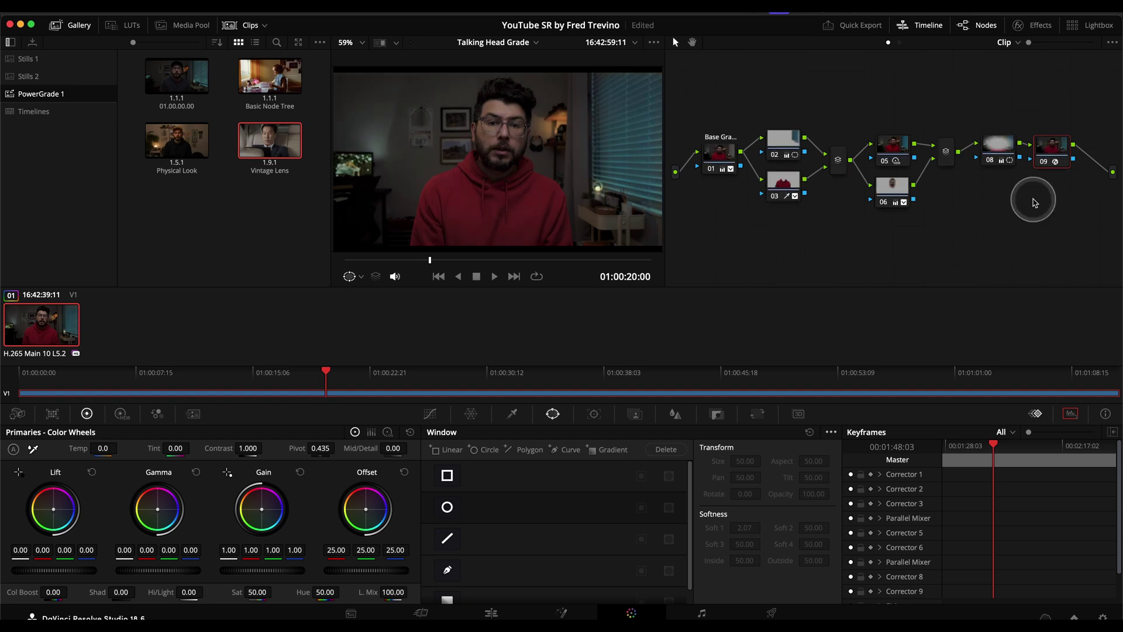
{"action": "key", "text": "space"}
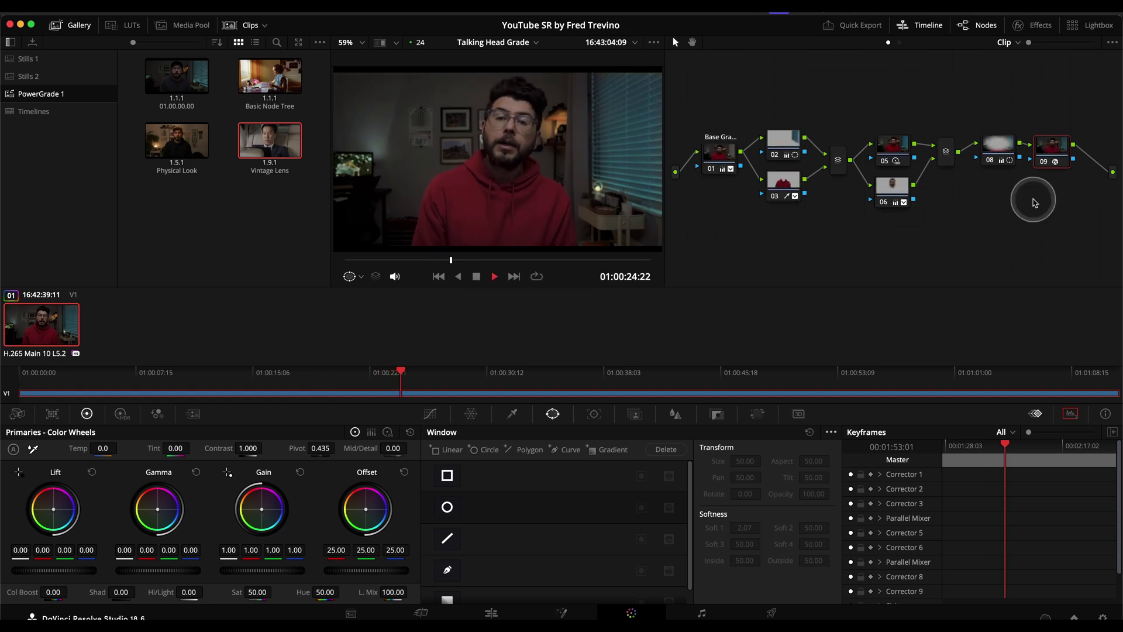